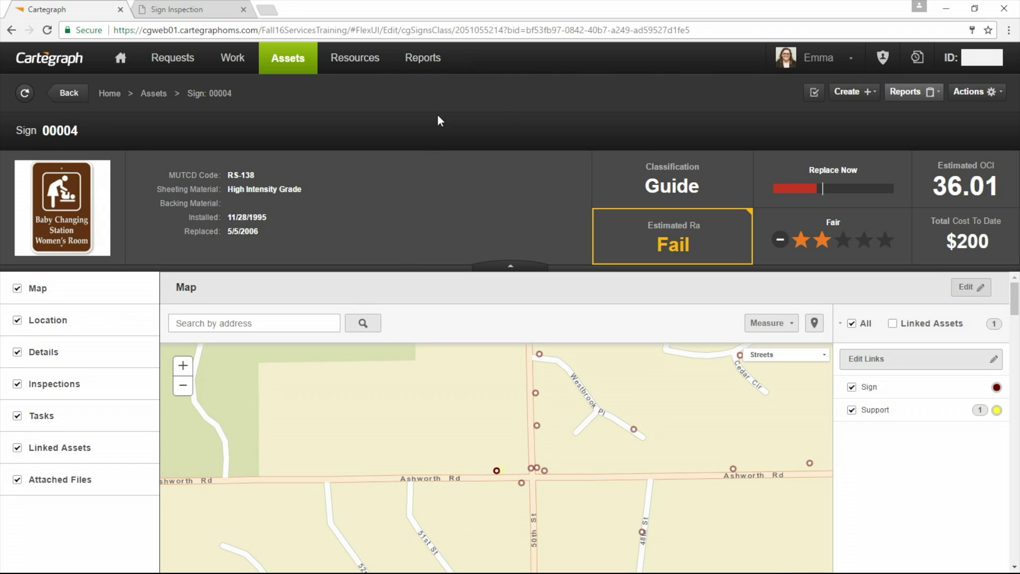
- Bring up the Sign Inspection Detail report for sign 00004 and scroll down to its Inspection Data table
click(918, 94)
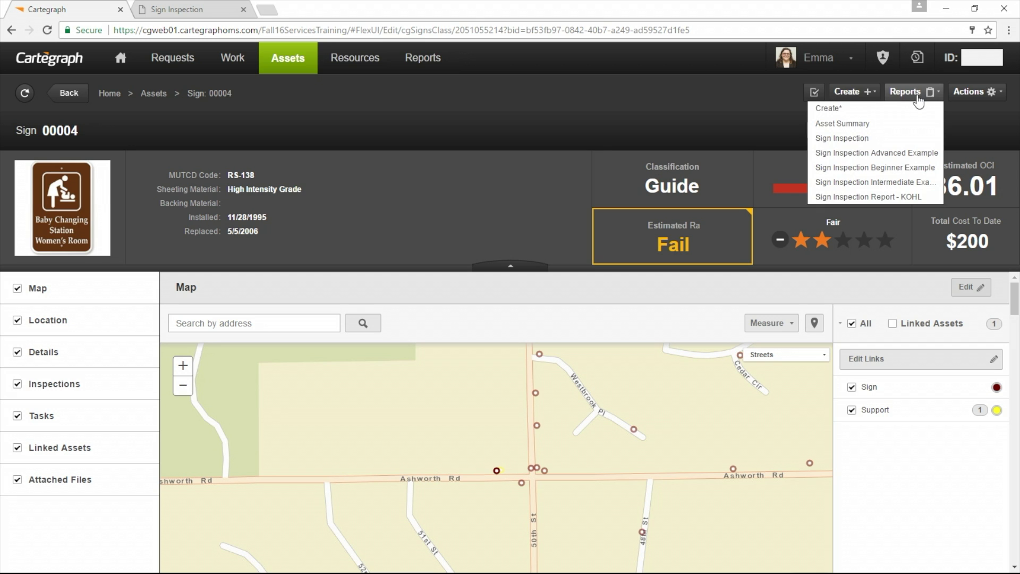
click(225, 11)
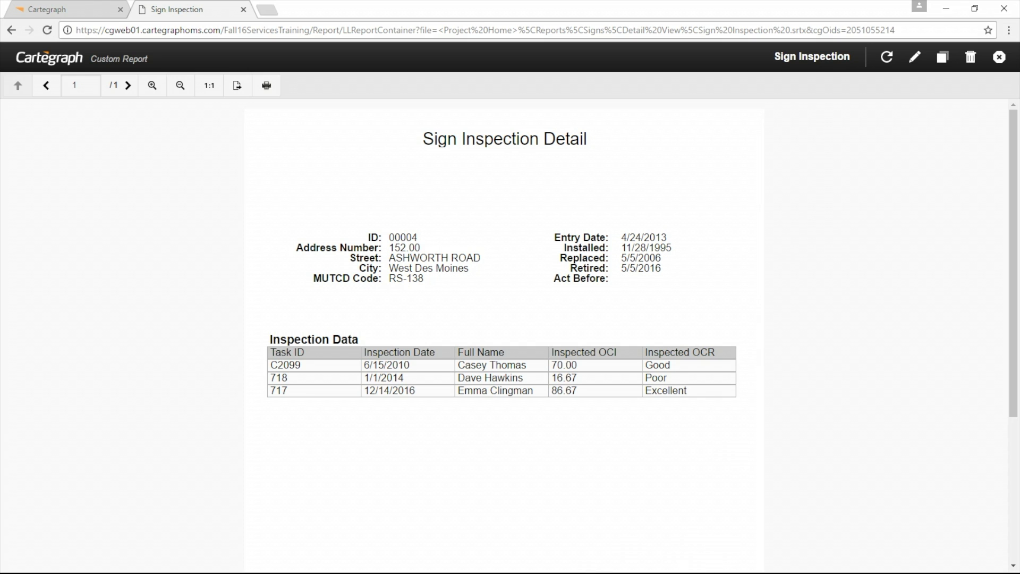
scroll(803, 515, down, 1)
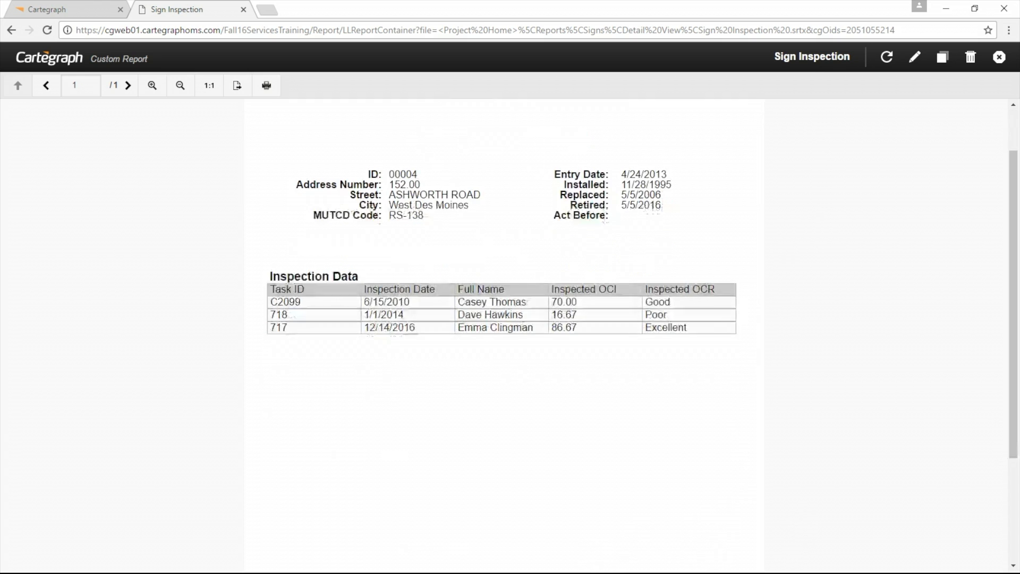
- Minimize the browser to reveal the Web Designer's Sign Inspection Detail layout
click(946, 9)
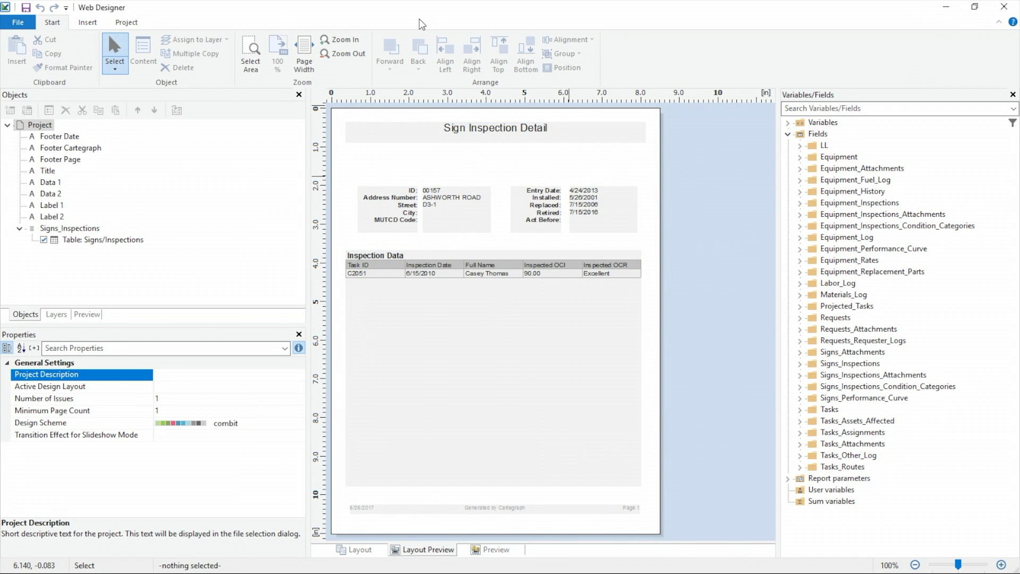
- Open Data 1's Signs.Address_Number paragraph in the Edit Text dialog, via its paragraph list
double_click(445, 208)
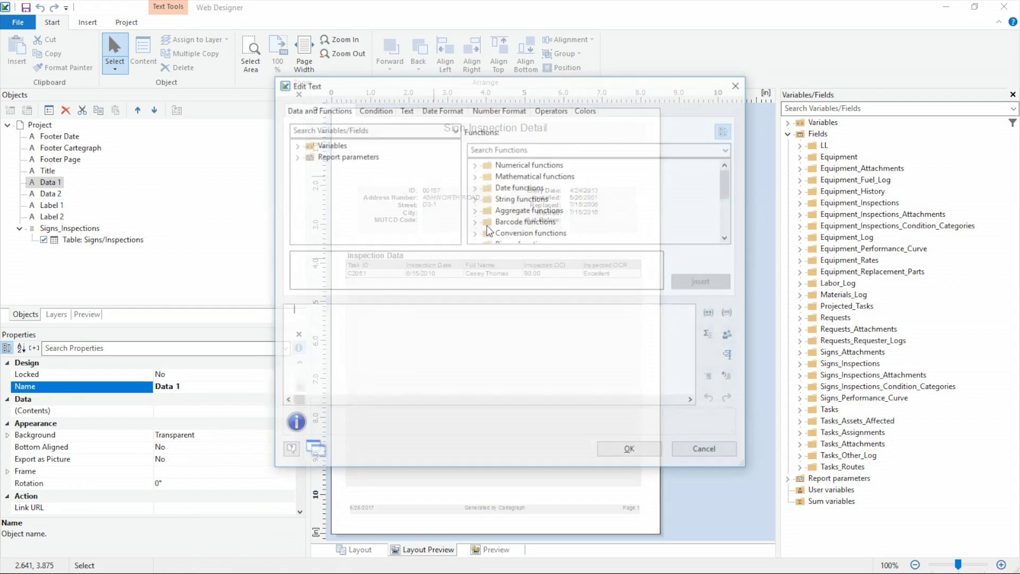
click(706, 451)
double_click(425, 199)
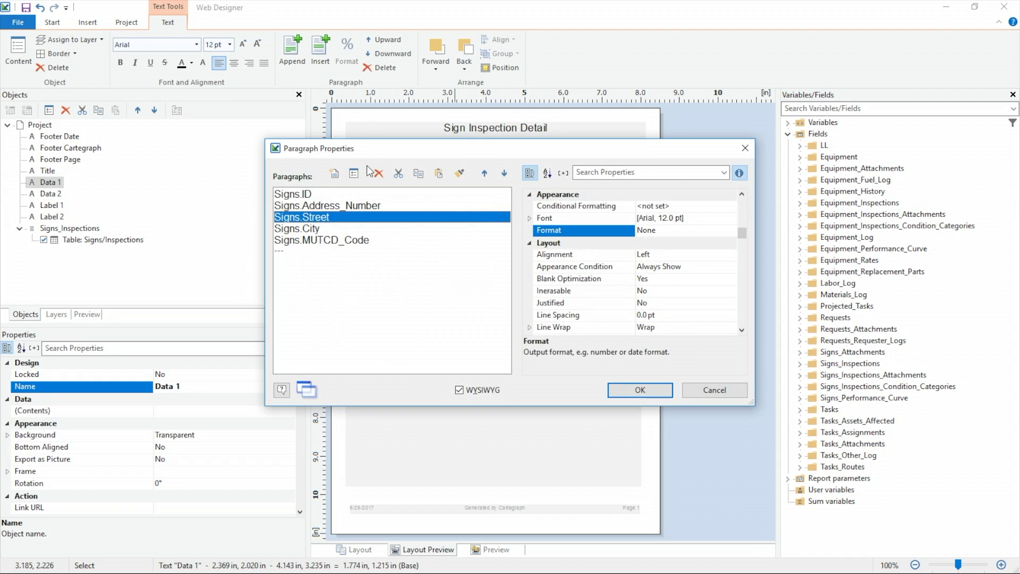
click(303, 195)
click(317, 207)
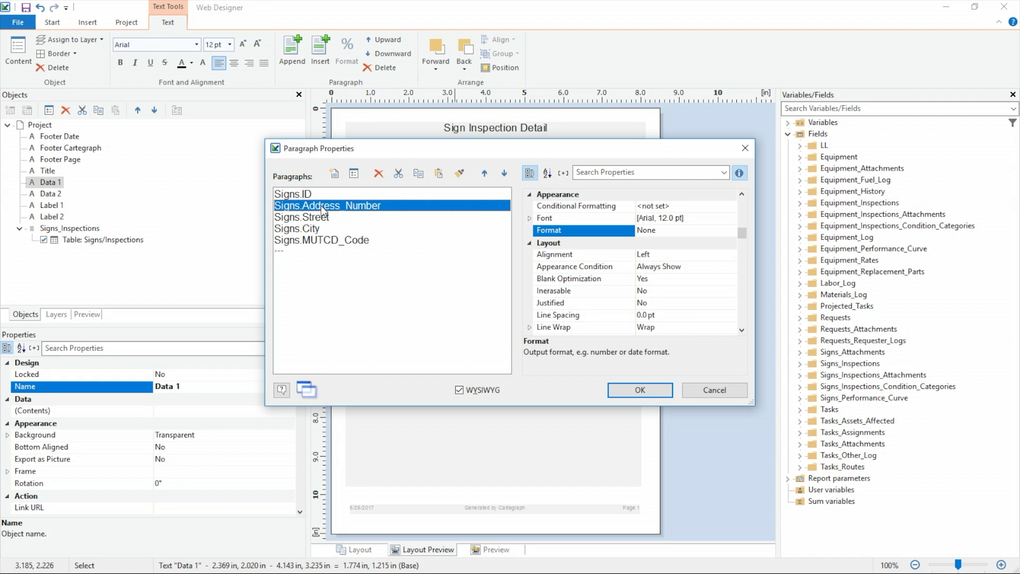
double_click(321, 207)
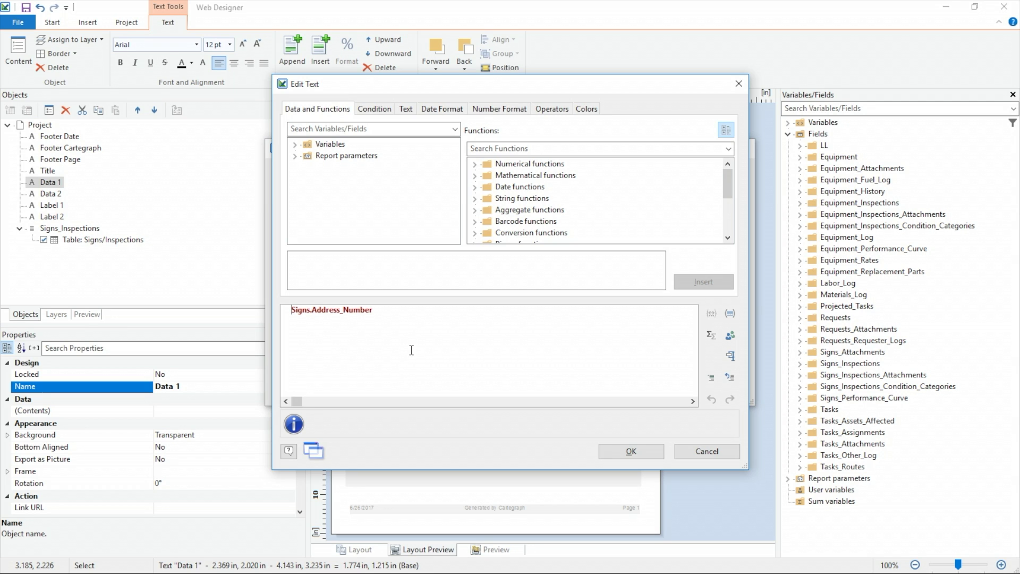
- Enter If(IsNullorEmpty(ToString$(Signs.Address_Number)),Chr$(160),ToString$(Signs.Address_Number)) as the address expression
text(If)
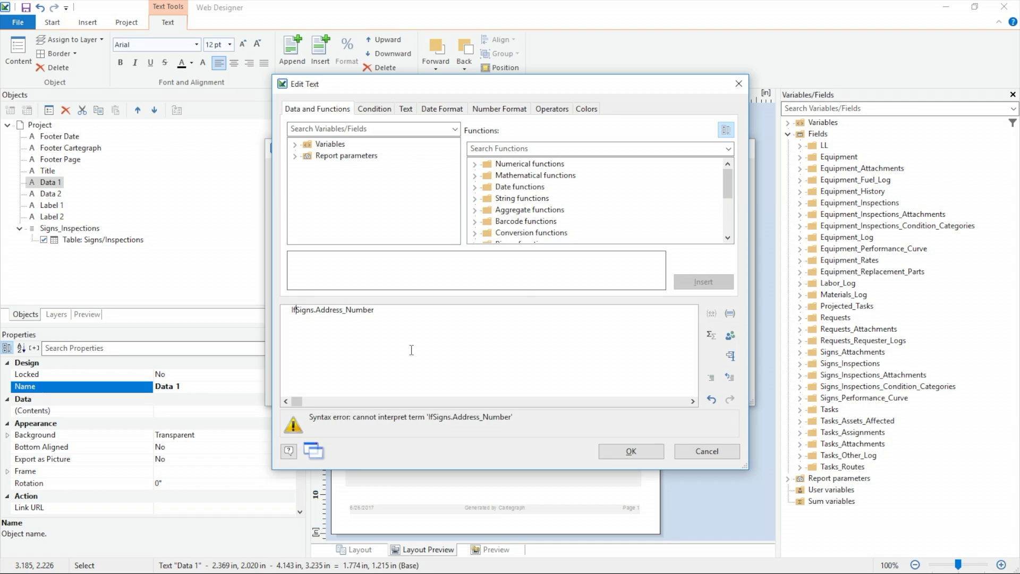
text(()
text(IsNullorE)
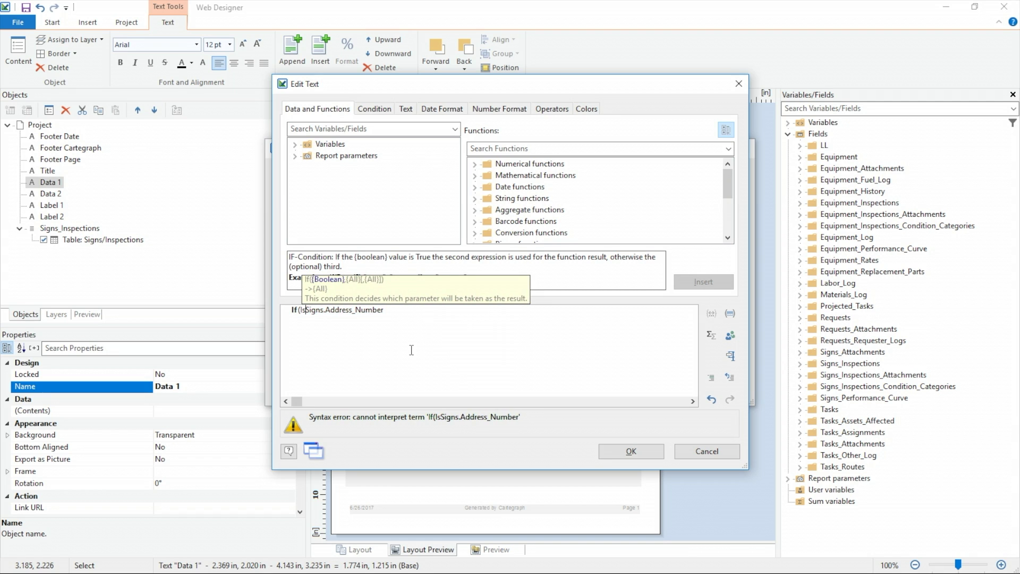
text(mpty()
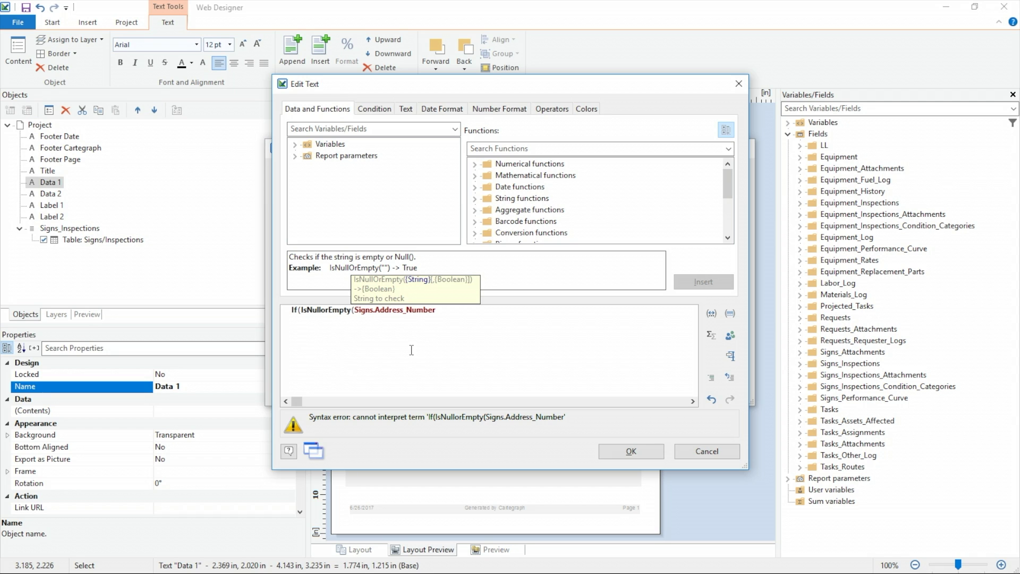
text(TosTring$()
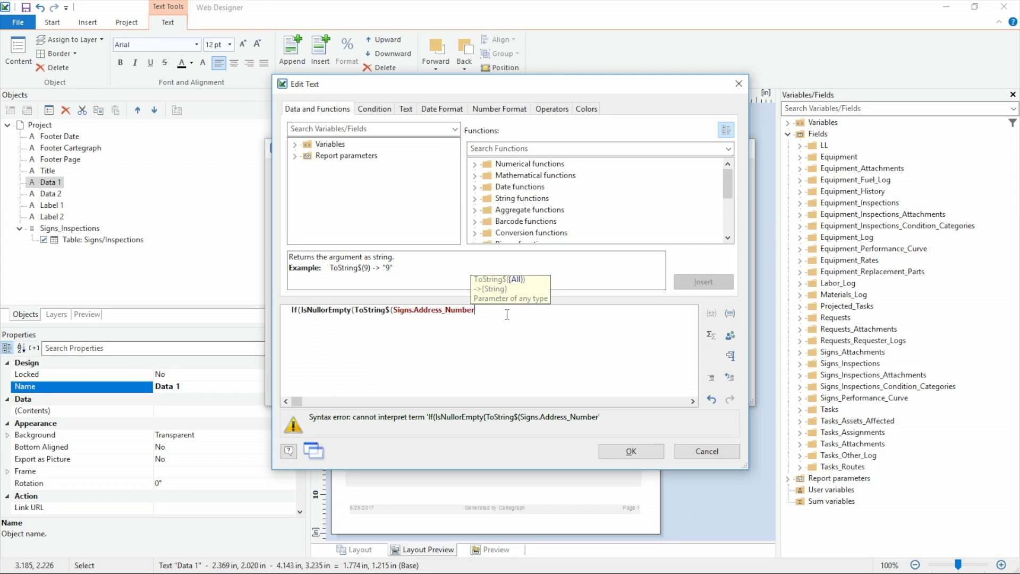
text()))
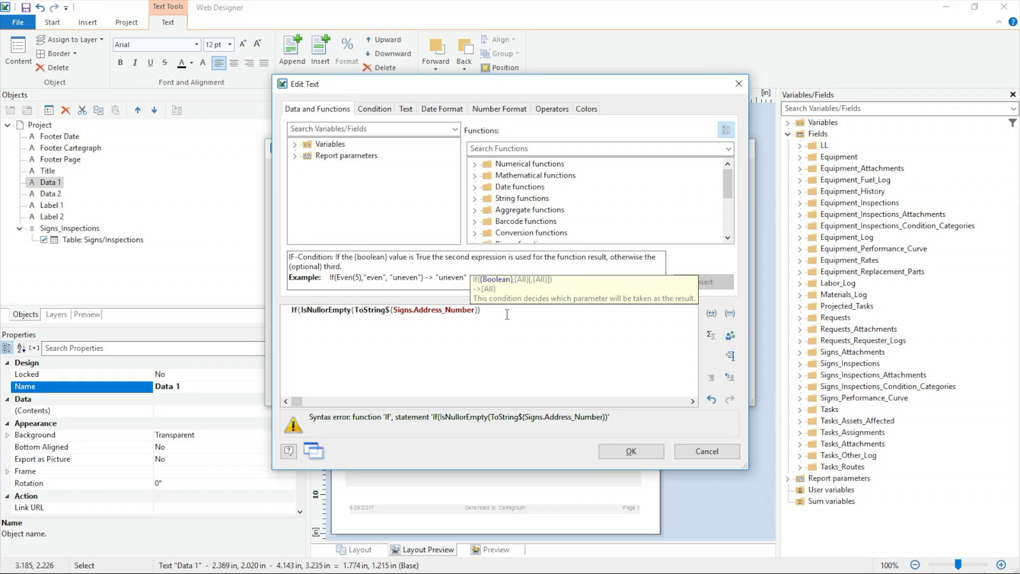
text(,Chr)
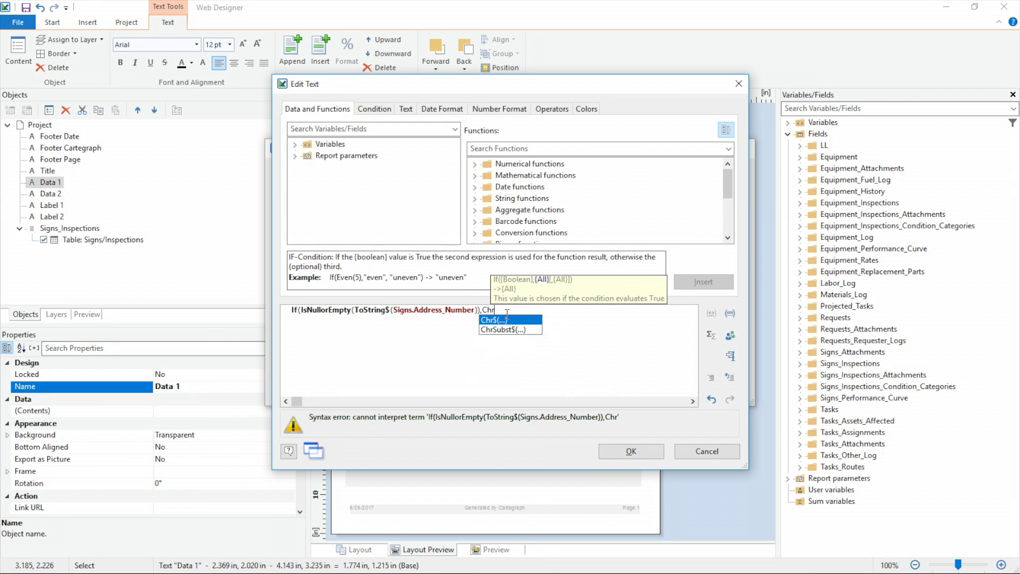
key(Return)
text(160)
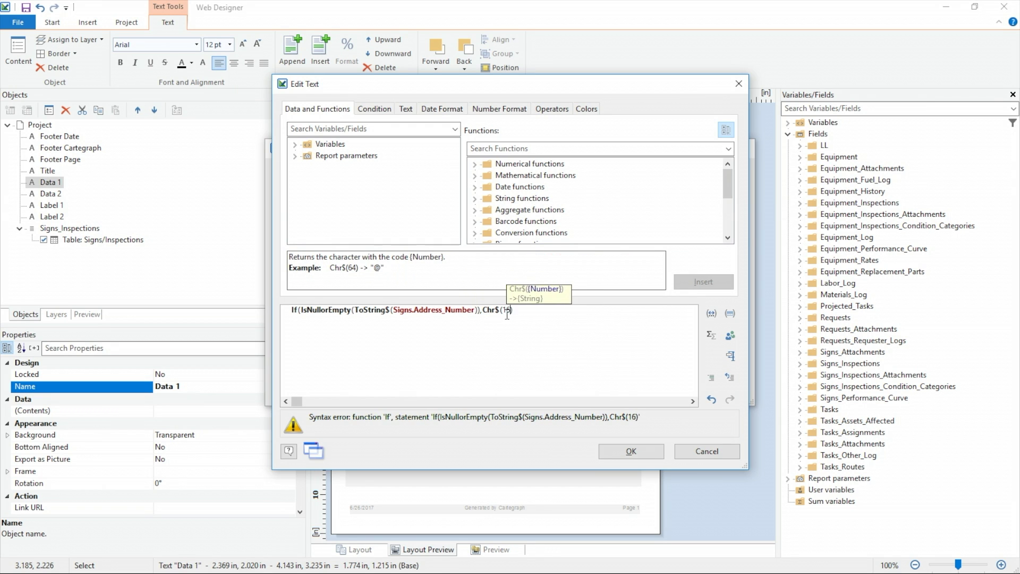
key(Right)
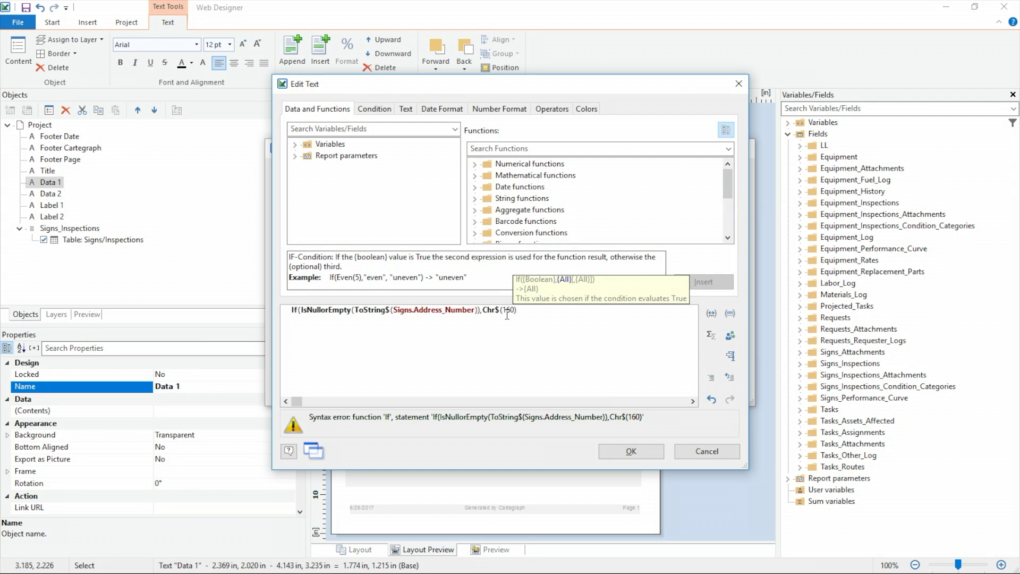
text(,)
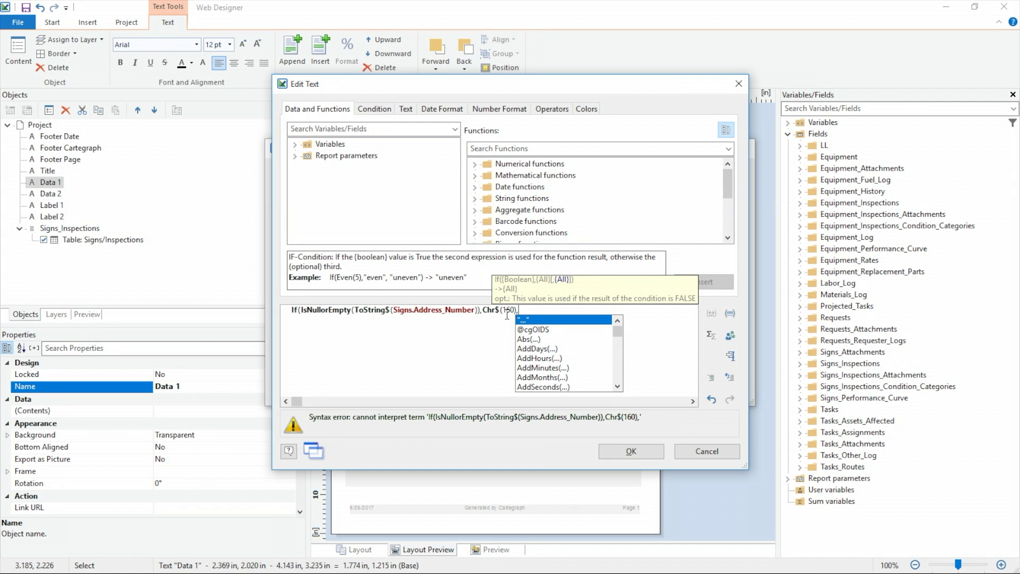
text(ToString$)
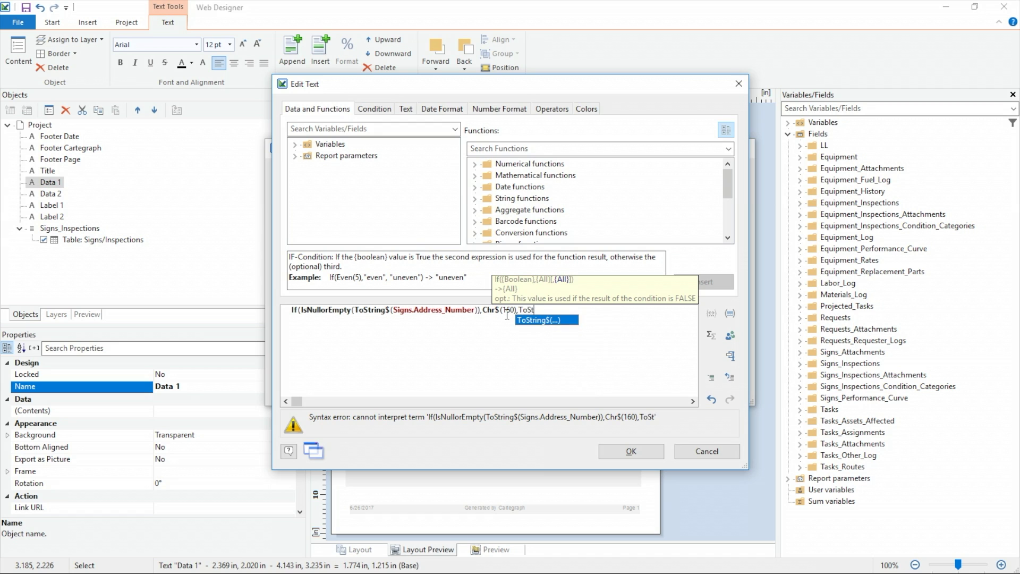
text((Sin)
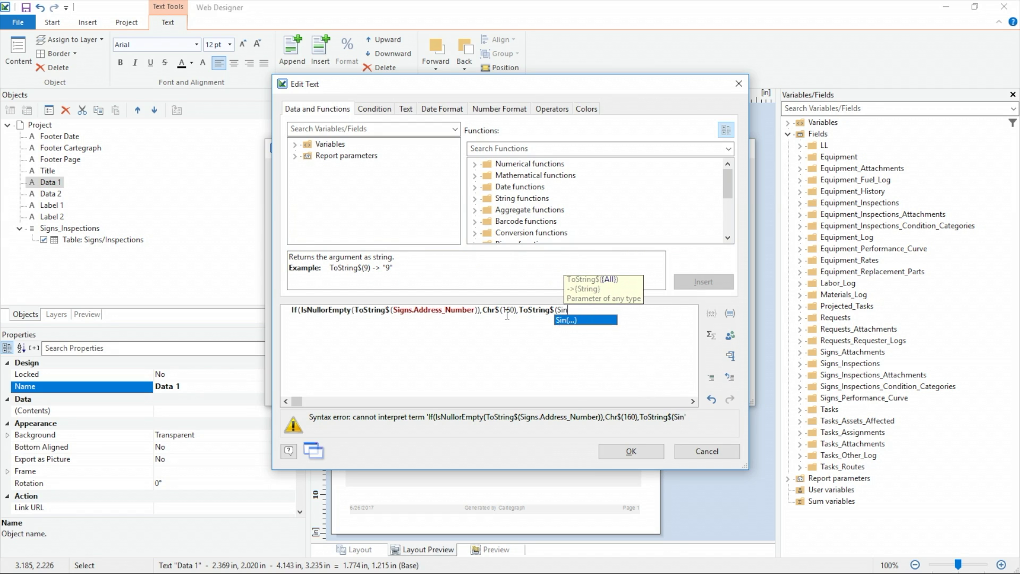
key(BackSpace)
text(gns.Add)
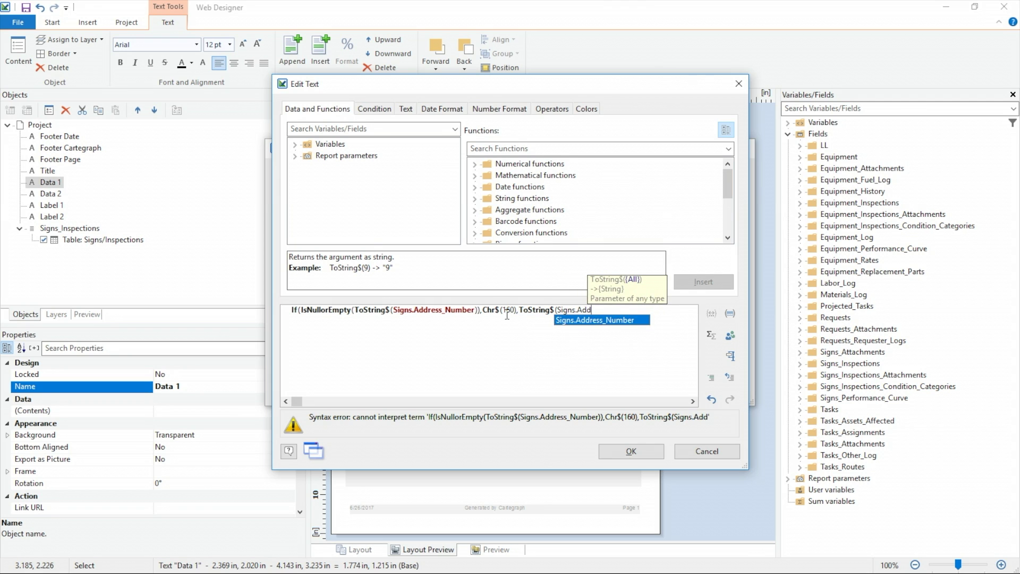
key(Return)
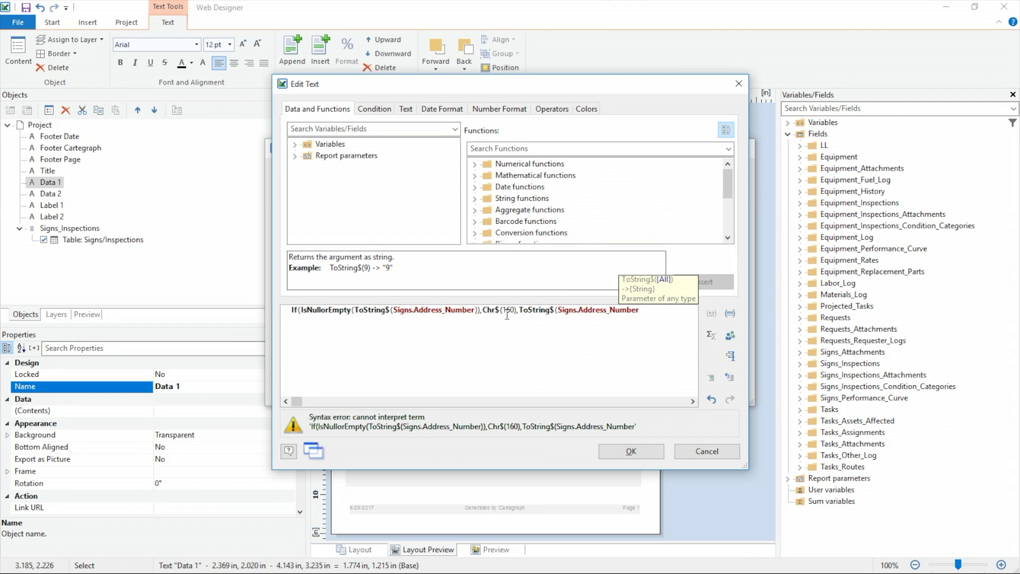
text()))
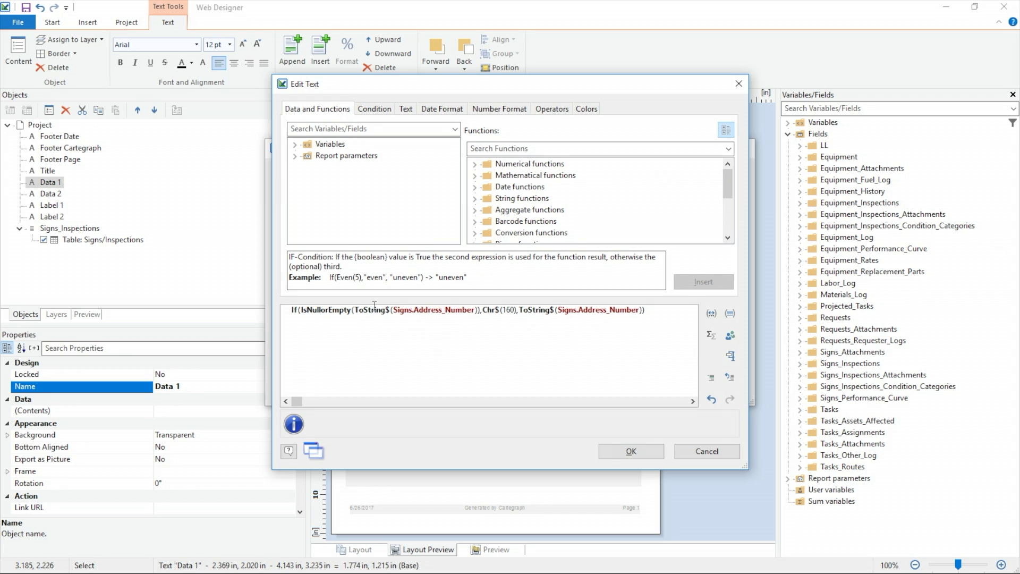
- Review the condition, Chr$(160) and fallback parts of the address formula, then confirm it
click(306, 308)
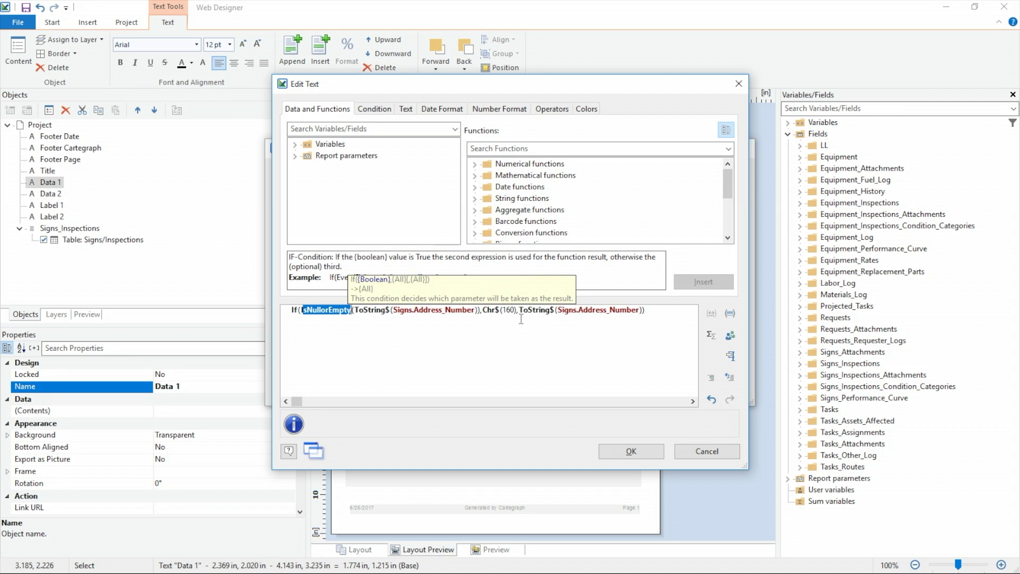
click(489, 310)
double_click(489, 310)
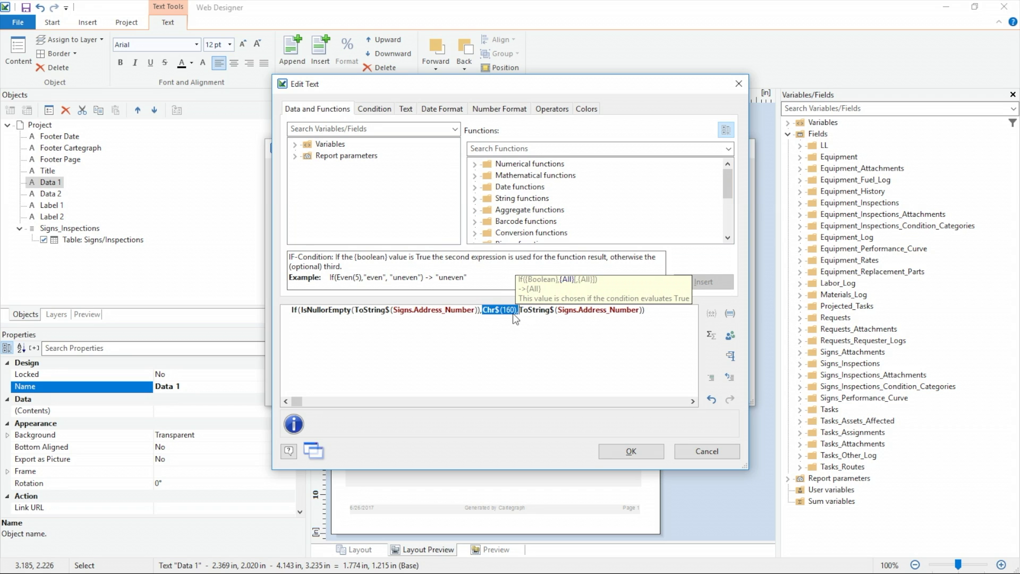
click(514, 311)
drag(519, 311, 640, 311)
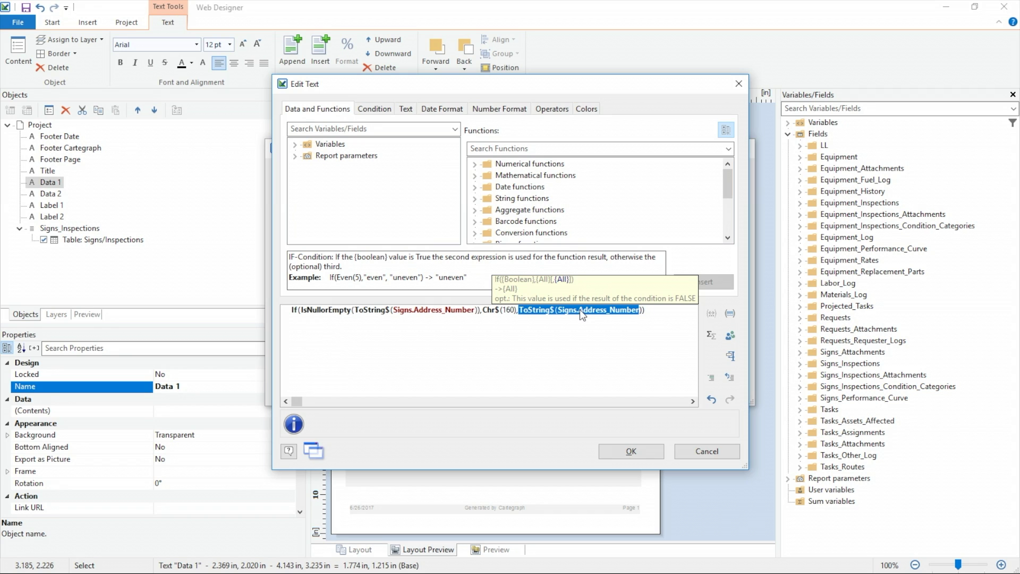
key(Right)
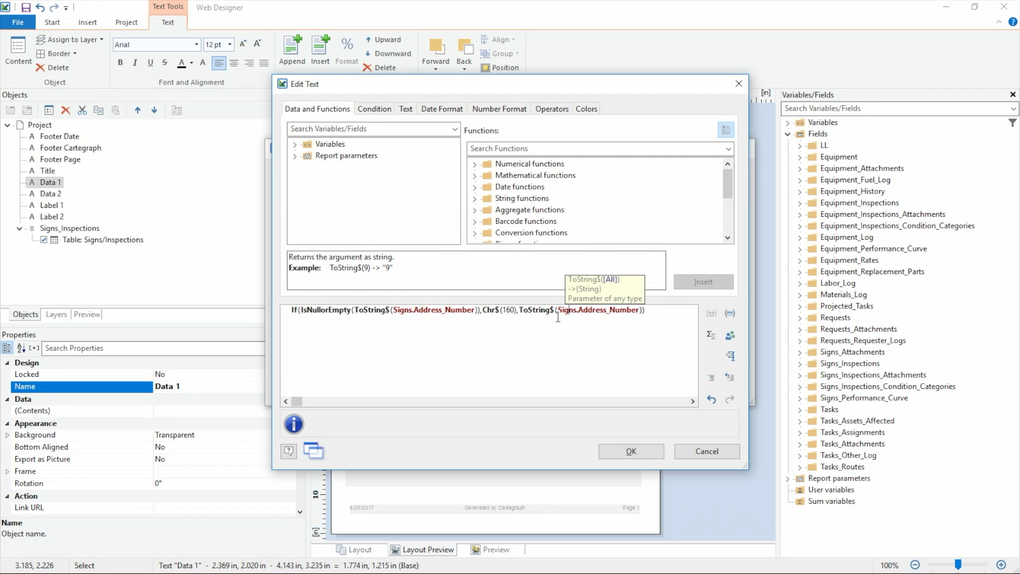
key(Left)
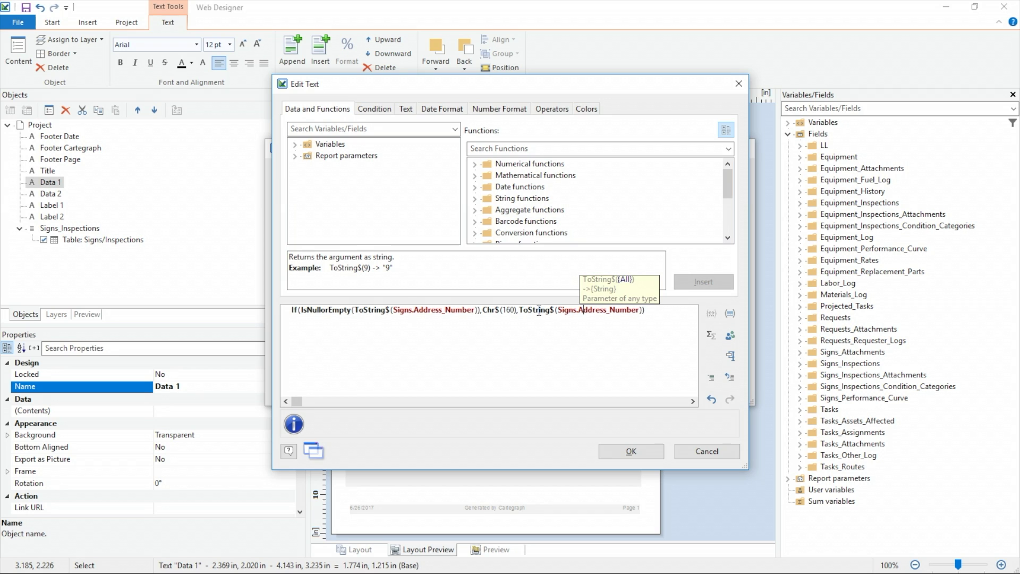
click(293, 310)
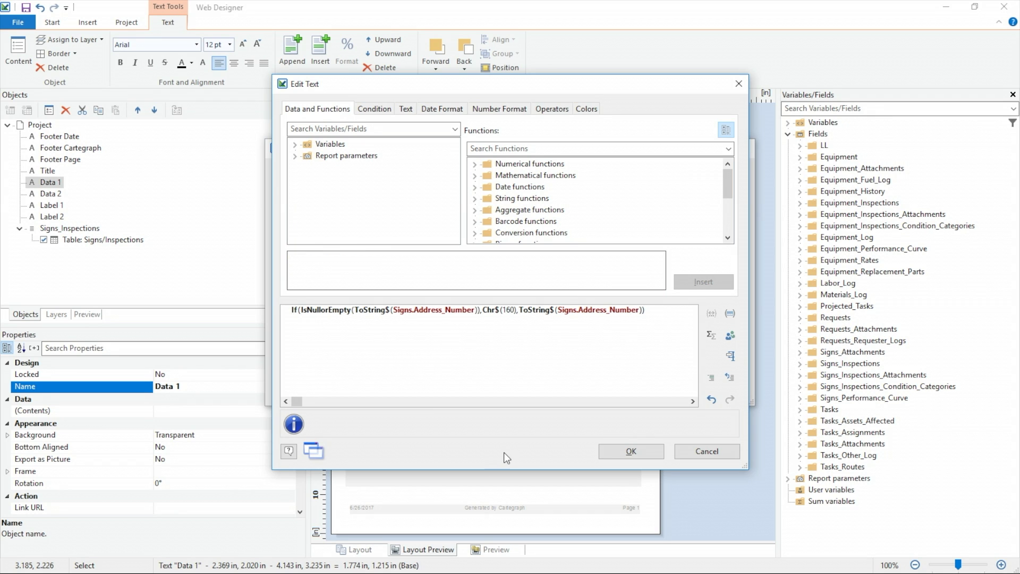
drag(659, 311, 290, 310)
key(ctrl+c)
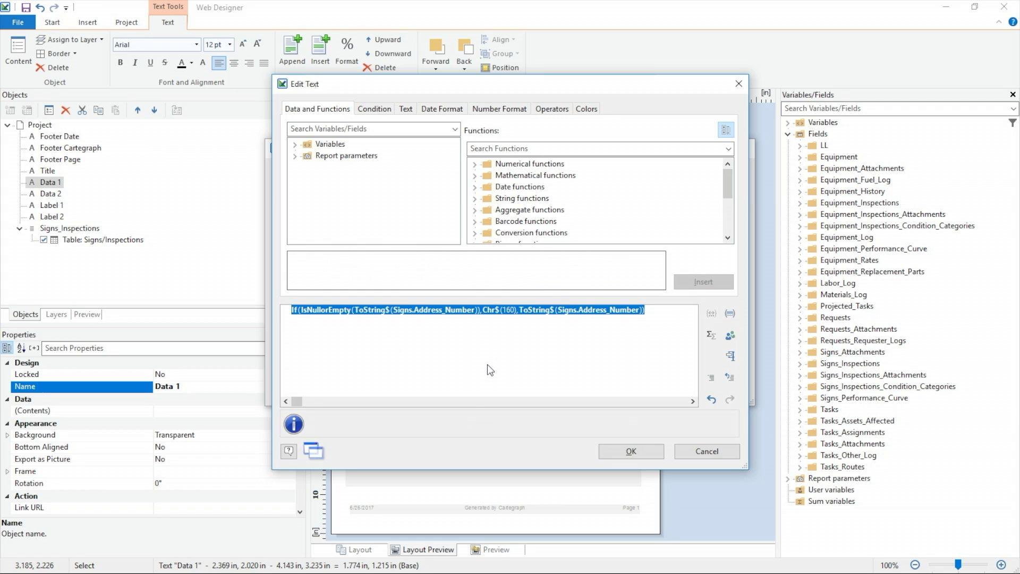
click(538, 340)
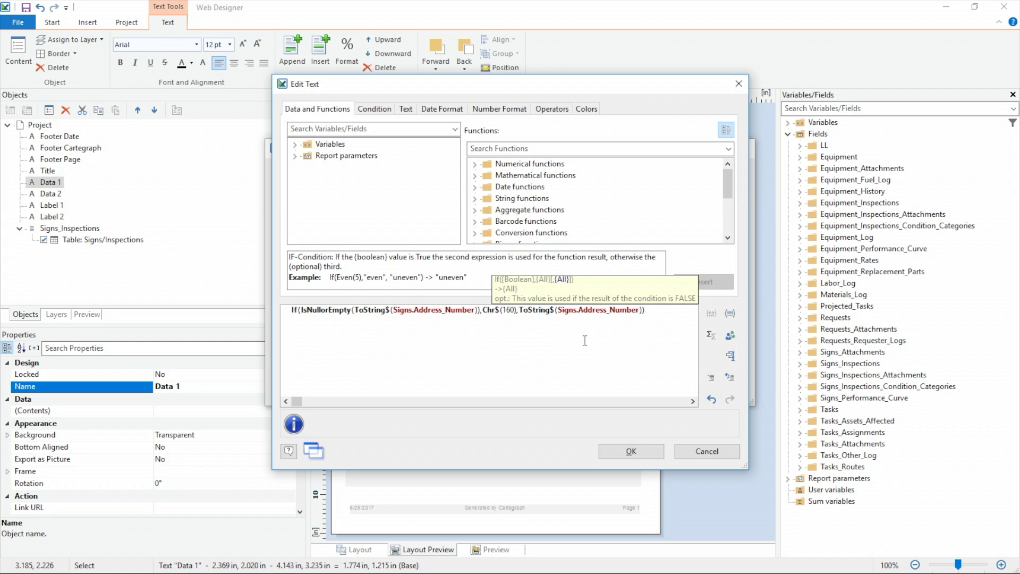
click(631, 455)
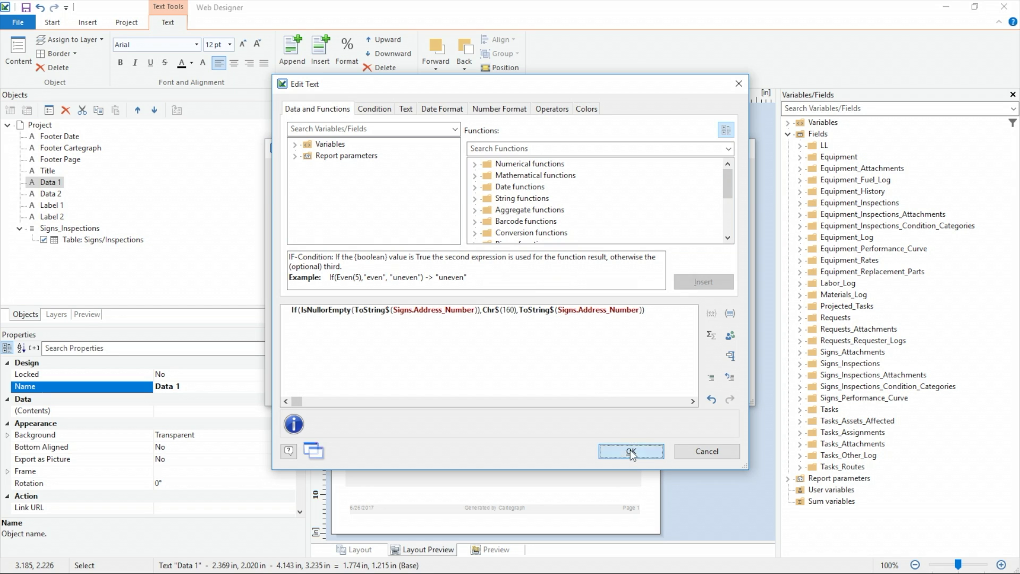
- Paste the If formula over Signs.Street and change both Address_Number references to Street
double_click(323, 217)
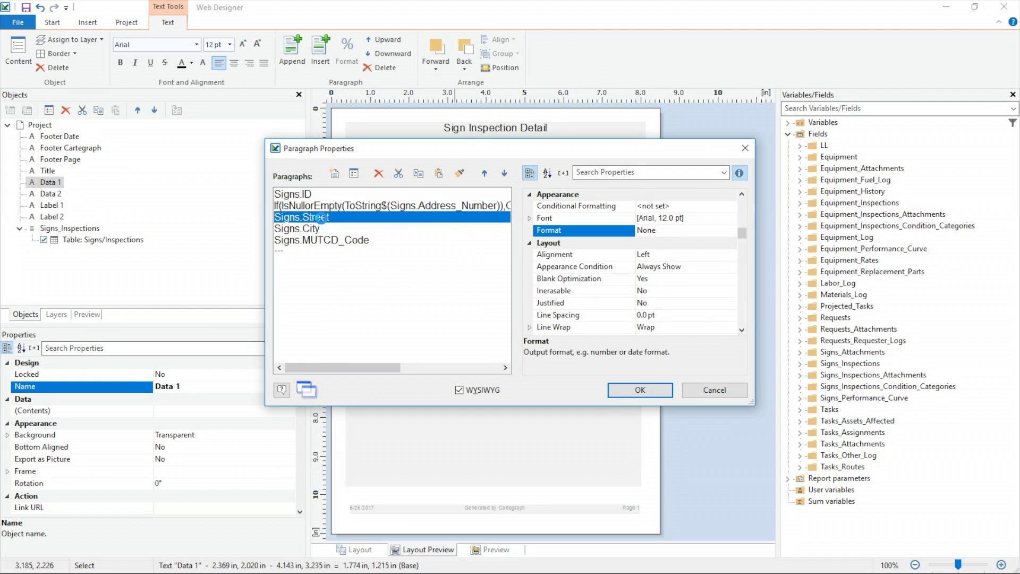
key(ctrl+a)
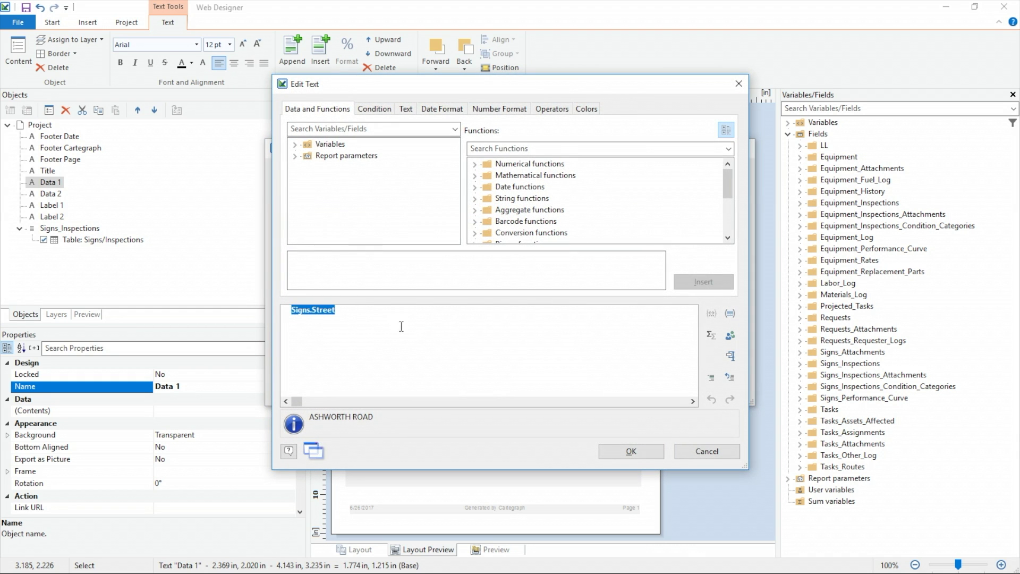
key(ctrl+v)
click(474, 310)
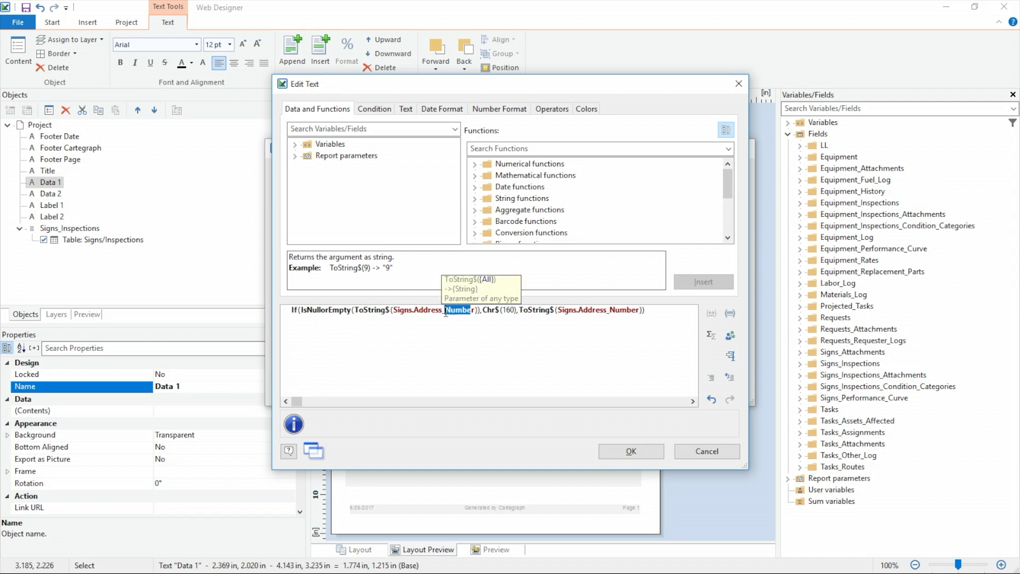
double_click(475, 311)
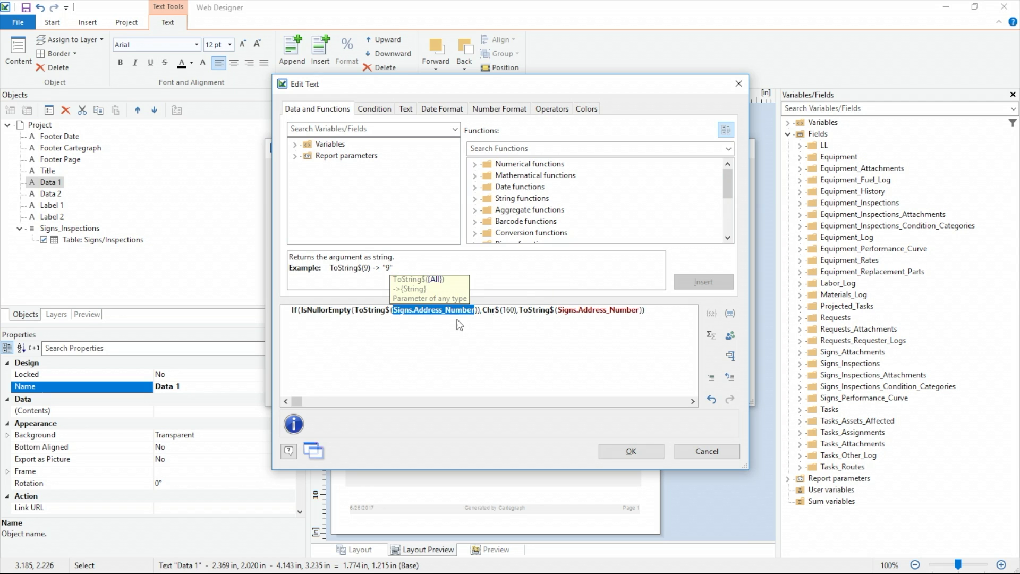
click(416, 311)
drag(416, 311, 474, 311)
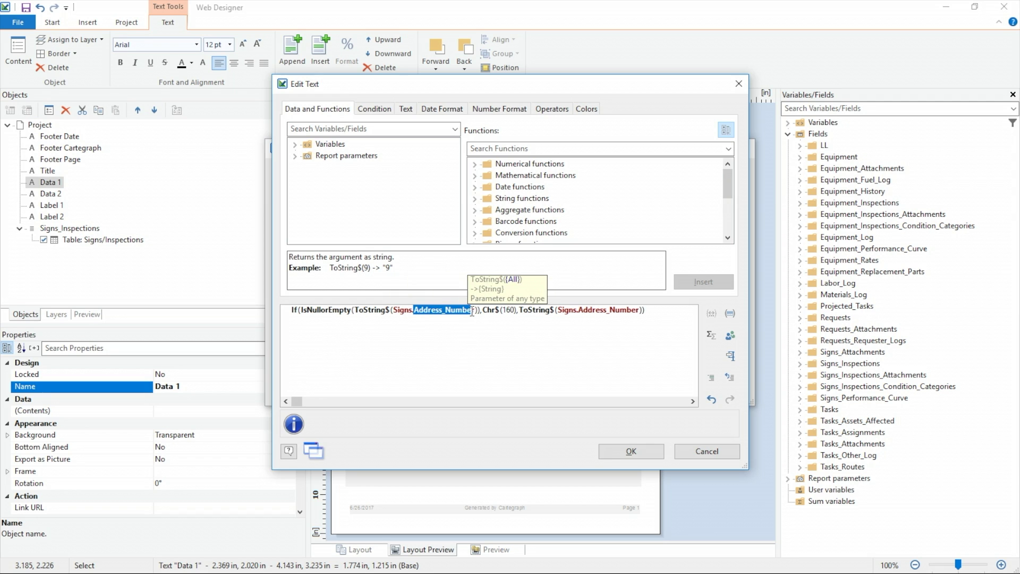
text(Street)
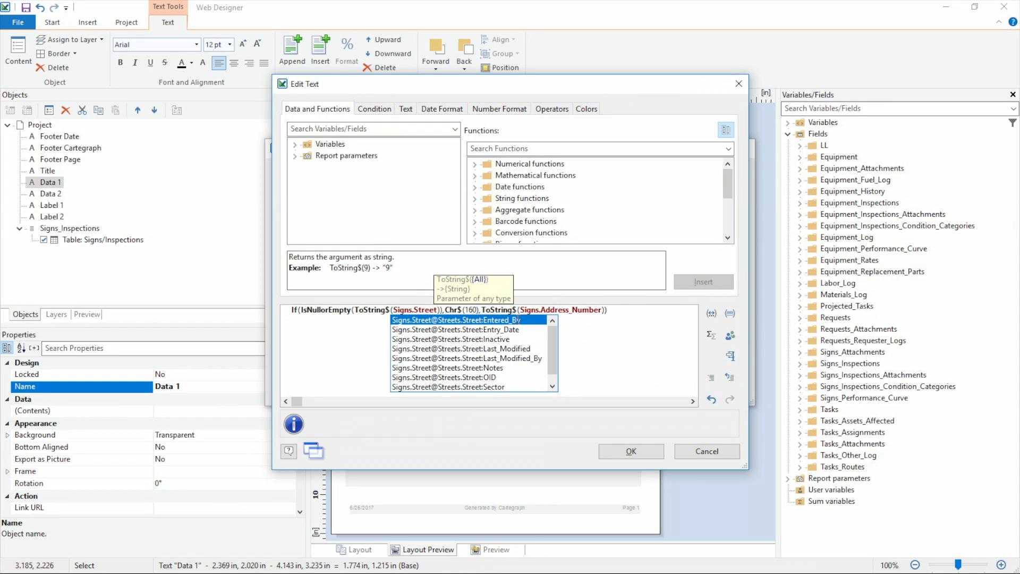
click(600, 312)
double_click(601, 311)
click(590, 314)
double_click(590, 314)
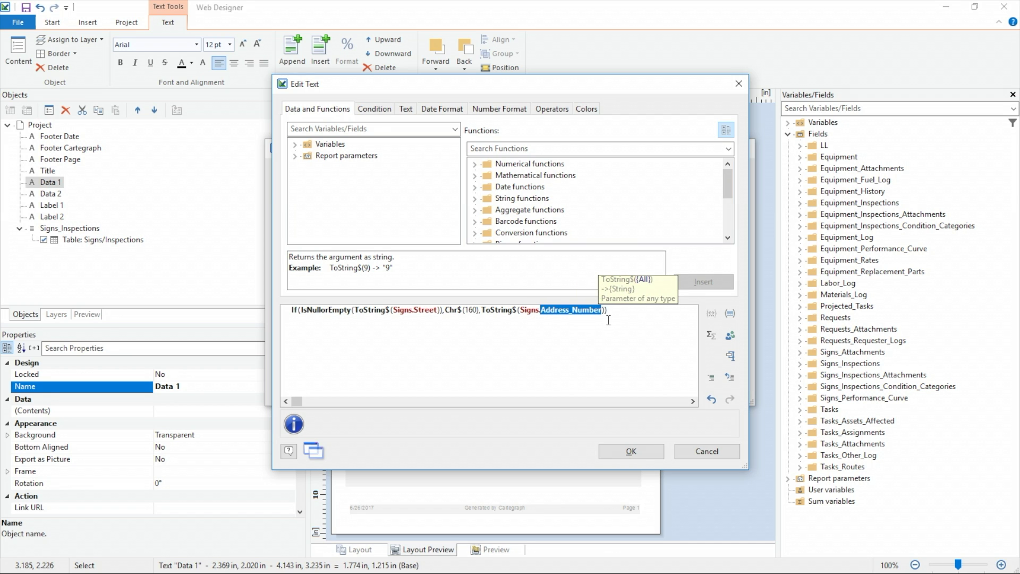
text(Street)
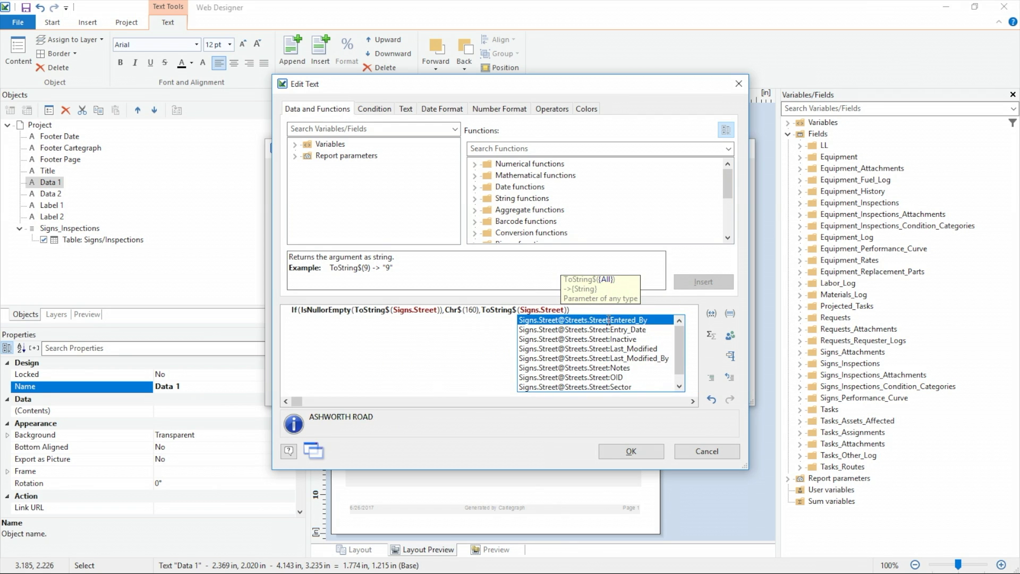
- Remove the ToString$ wrappers so it reads If(IsNullorEmpty(Signs.Street),Chr$(160),Signs.Street)
click(391, 311)
key(BackSpace)
key(BackSpace)
key(BackSpace)
key(BackSpace)
key(BackSpace)
key(BackSpace)
key(BackSpace)
key(BackSpace)
key(BackSpace)
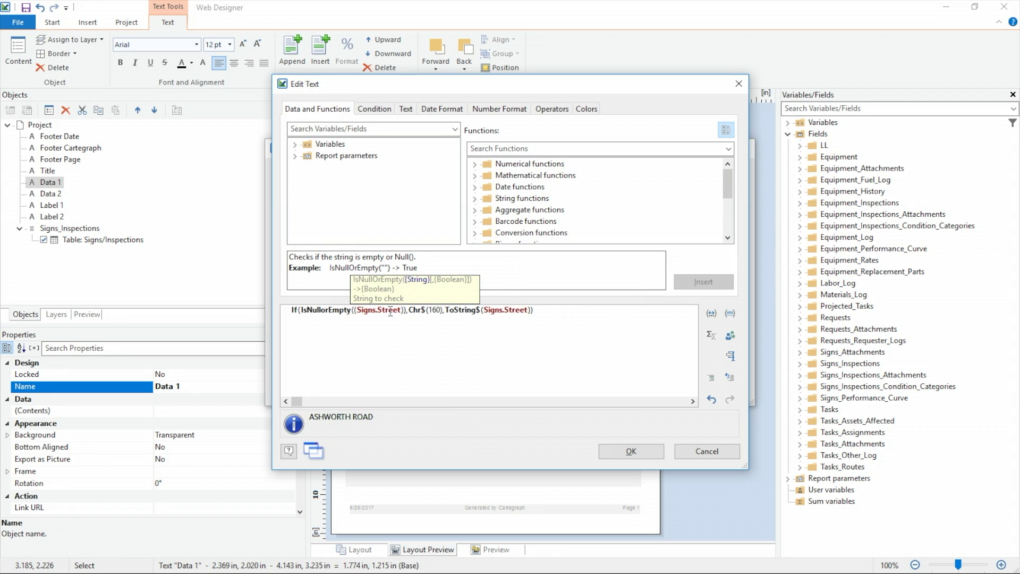
key(BackSpace)
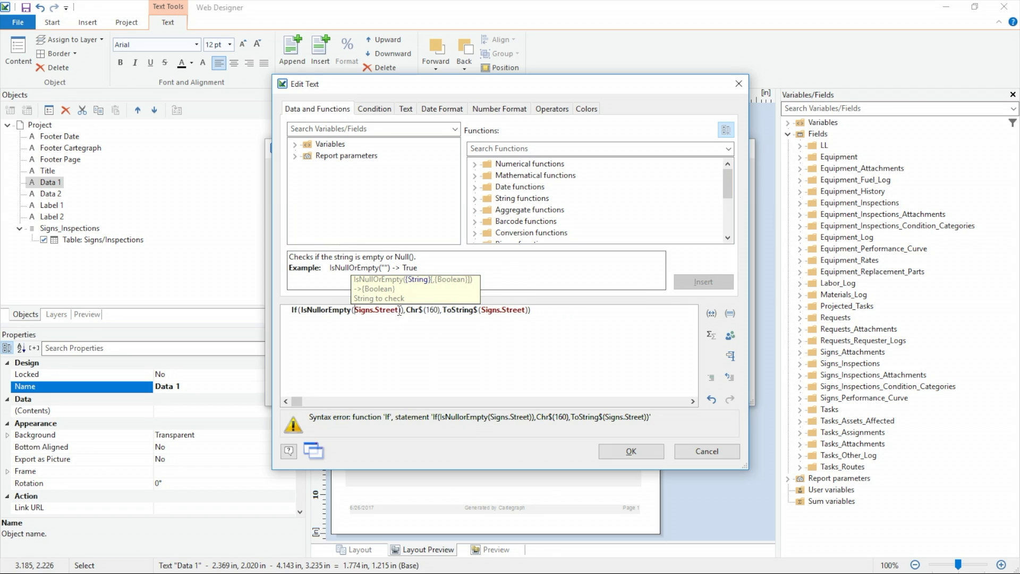
text())
key(BackSpace)
click(524, 310)
key(BackSpace)
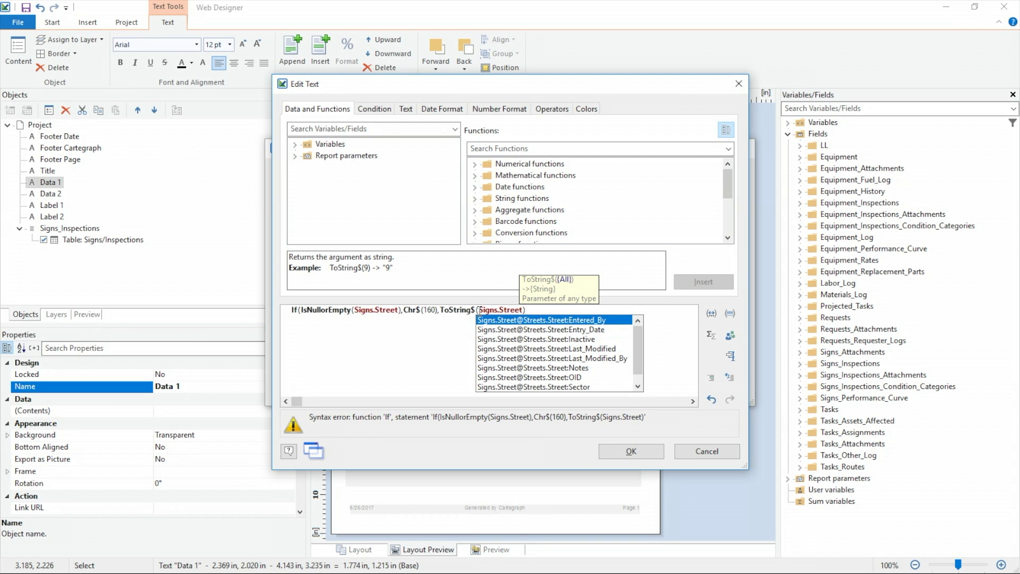
key(BackSpace)
key(BackSpace)
key(BackSpace)
key(BackSpace)
key(BackSpace)
key(BackSpace)
key(BackSpace)
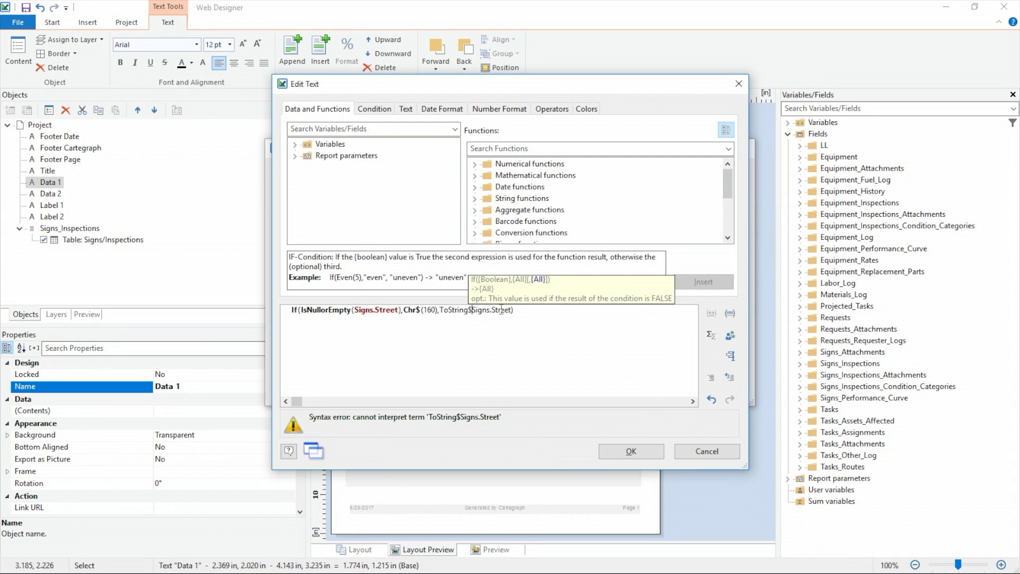
key(BackSpace)
key(BackSpace)
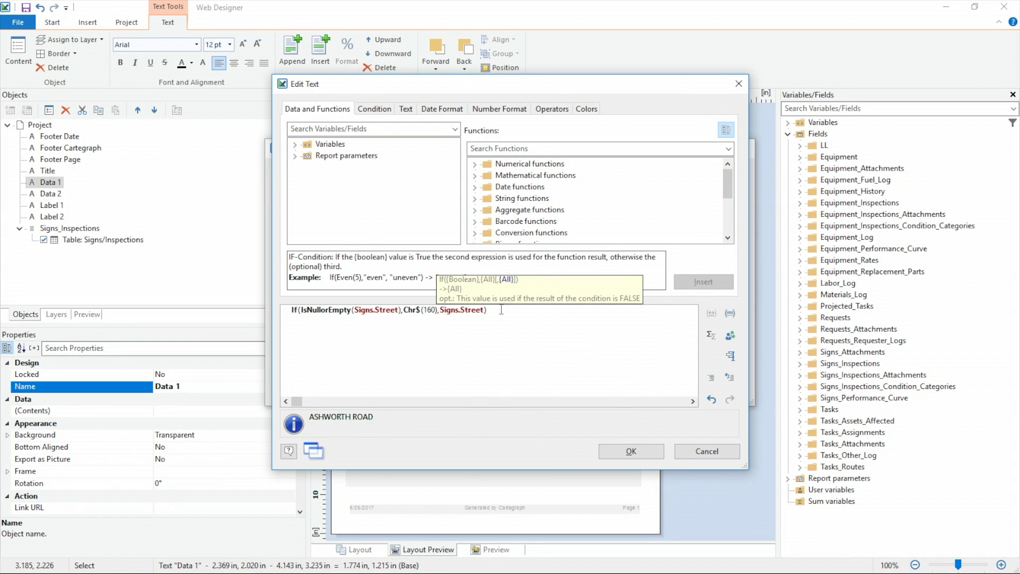
- Confirm the street formula, copy it, and open the Signs.City line
click(510, 324)
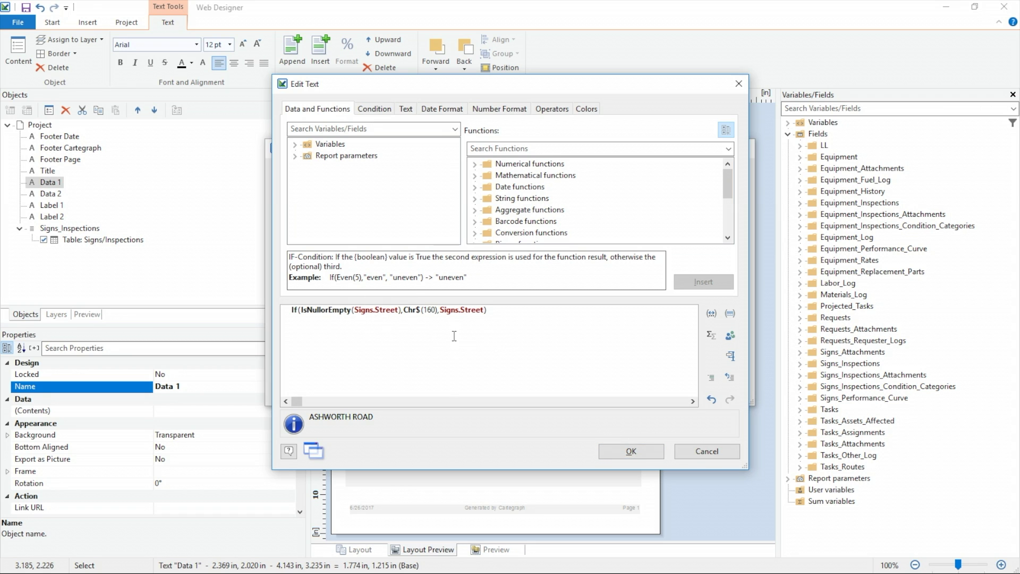
click(633, 458)
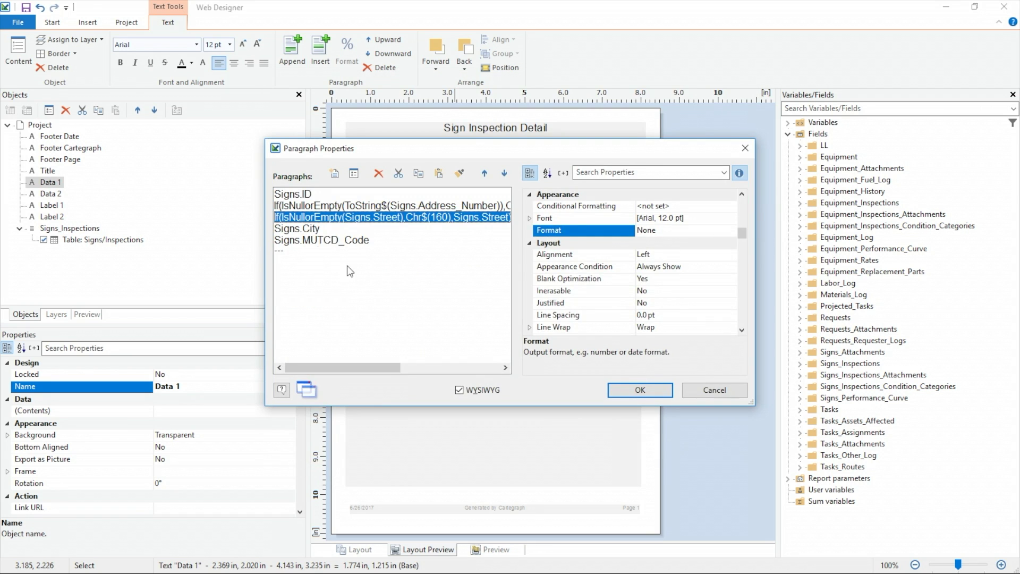
double_click(396, 218)
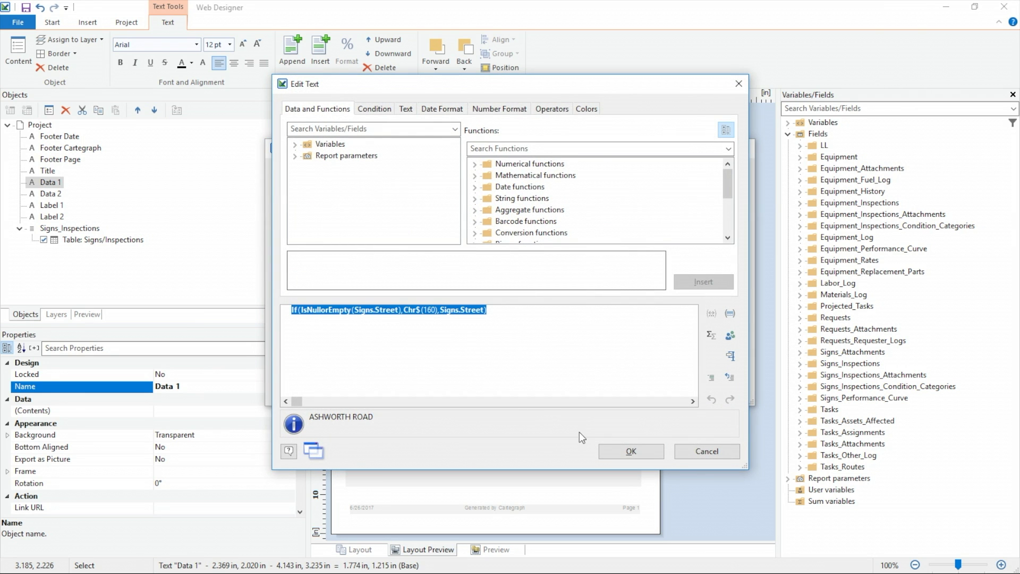
key(Return)
double_click(308, 234)
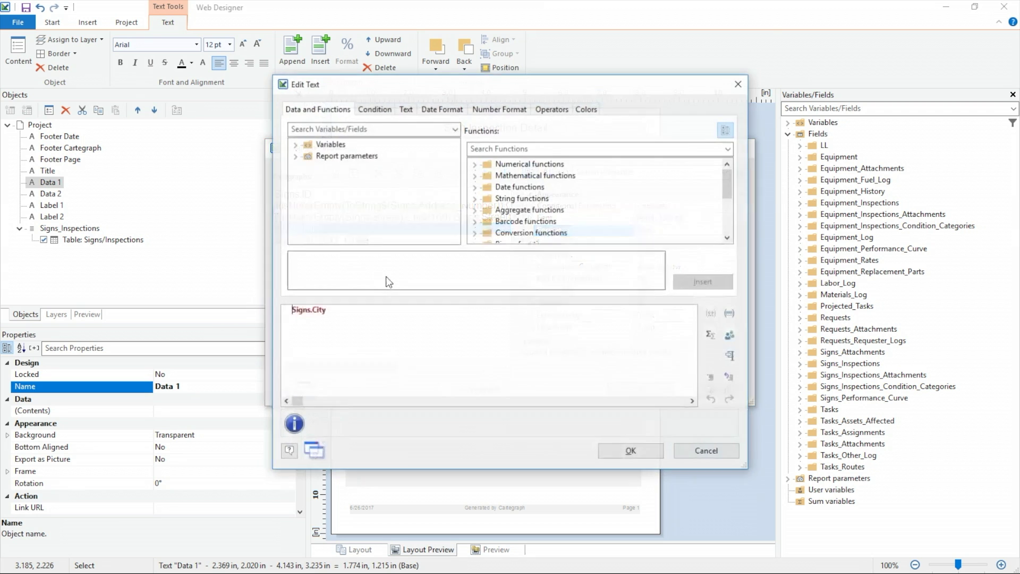
- Paste the street formula into Signs.City, swapping both Street references for City
text(If(IsNullorEmpty(Signs.Street),Chr$(160),Signs.Street))
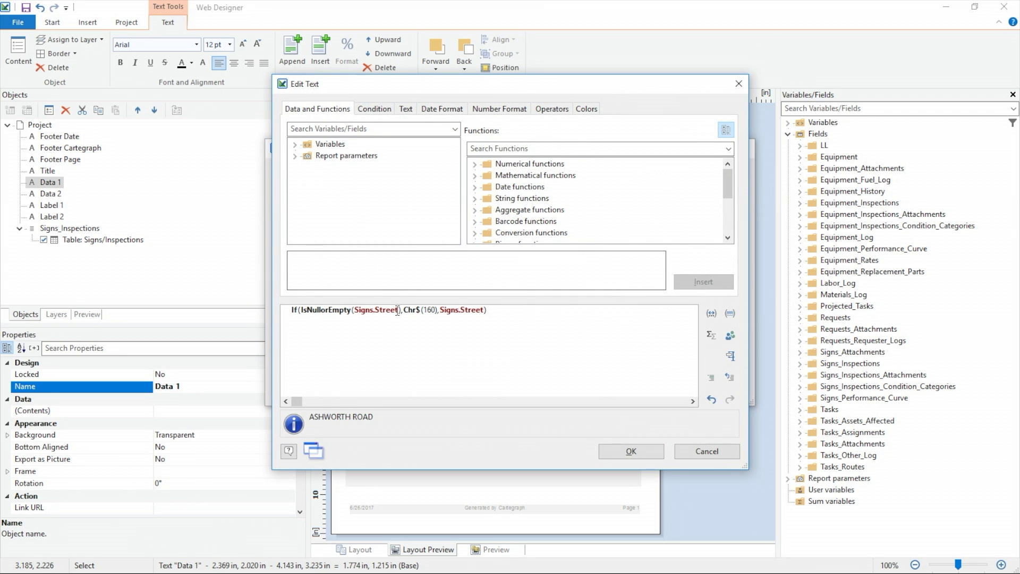
click(397, 310)
key(BackSpace)
key(BackSpace)
key(BackSpace)
key(BackSpace)
key(BackSpace)
key(BackSpace)
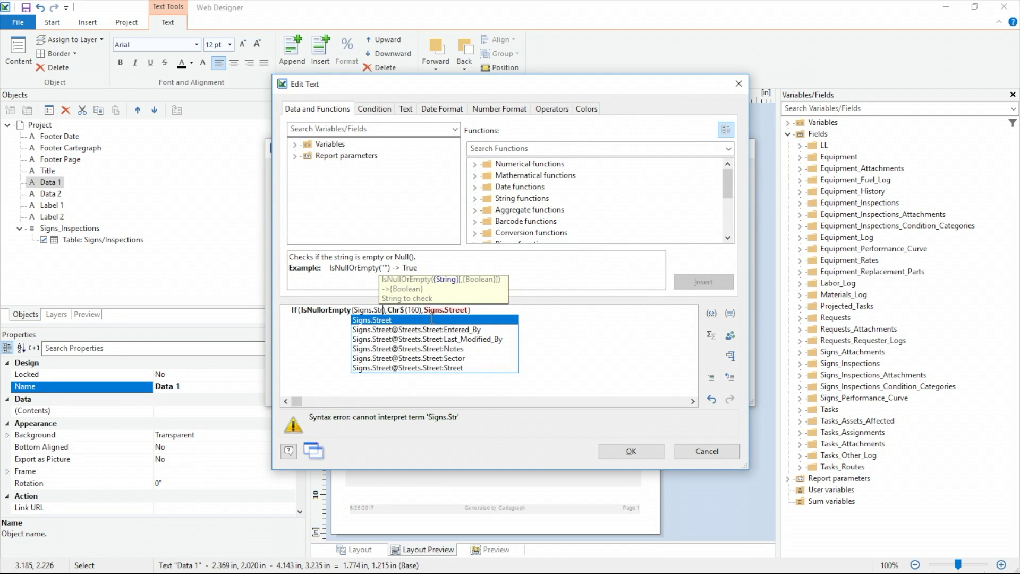
text(City)
key(Return)
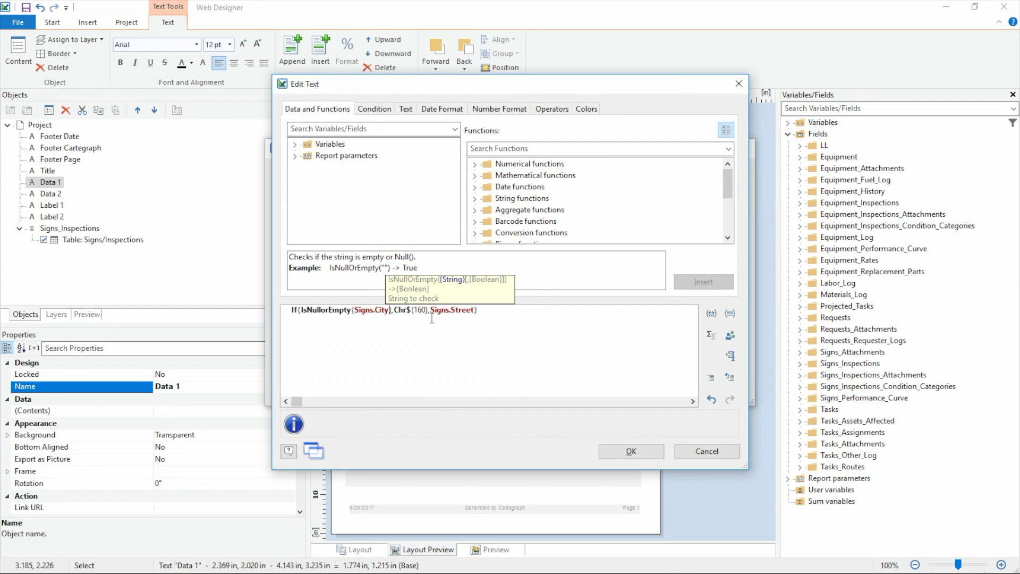
key(BackSpace)
key(BackSpace)
key(BackSpace)
key(BackSpace)
key(BackSpace)
key(BackSpace)
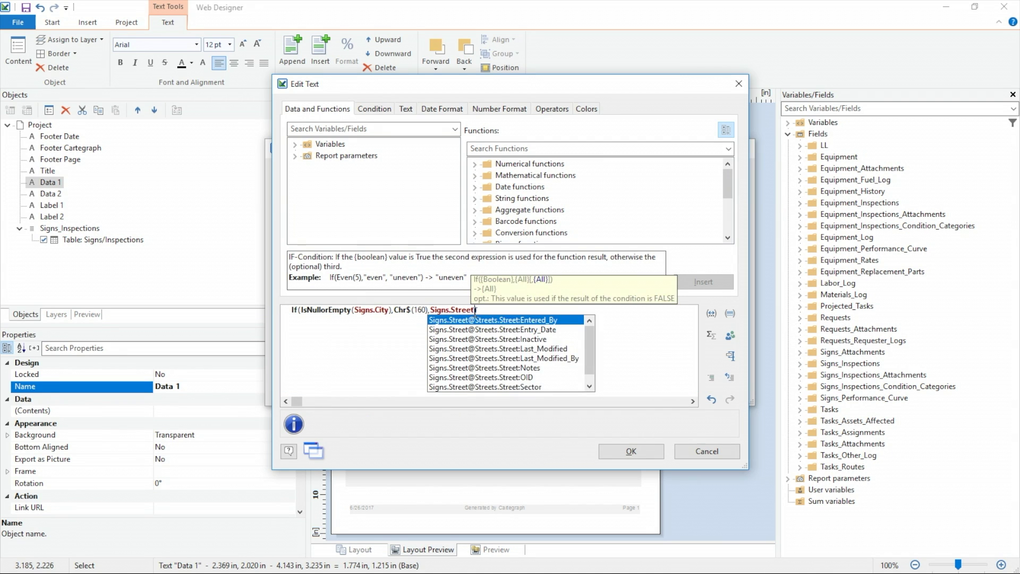
text(City)
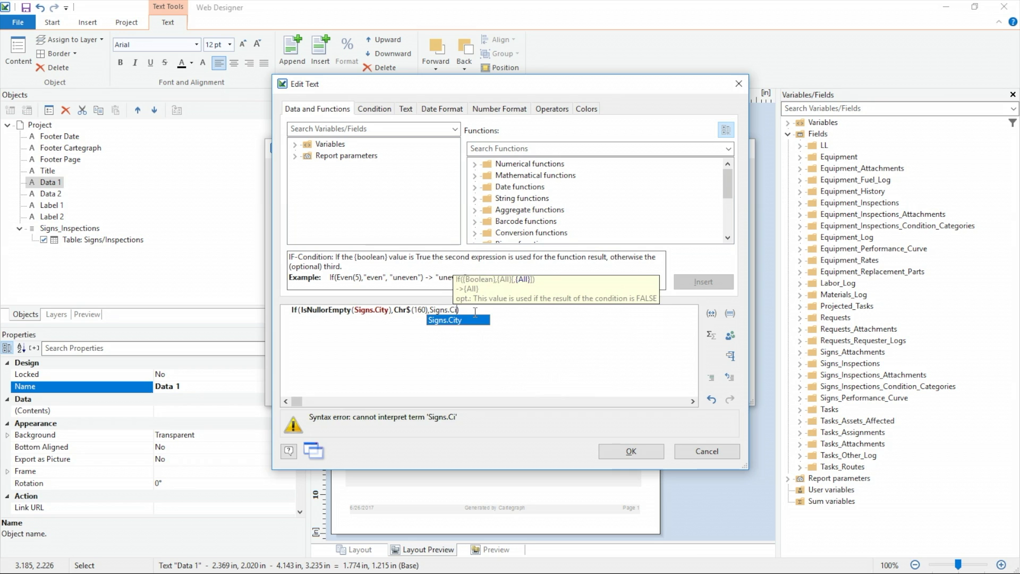
key(Return)
click(631, 451)
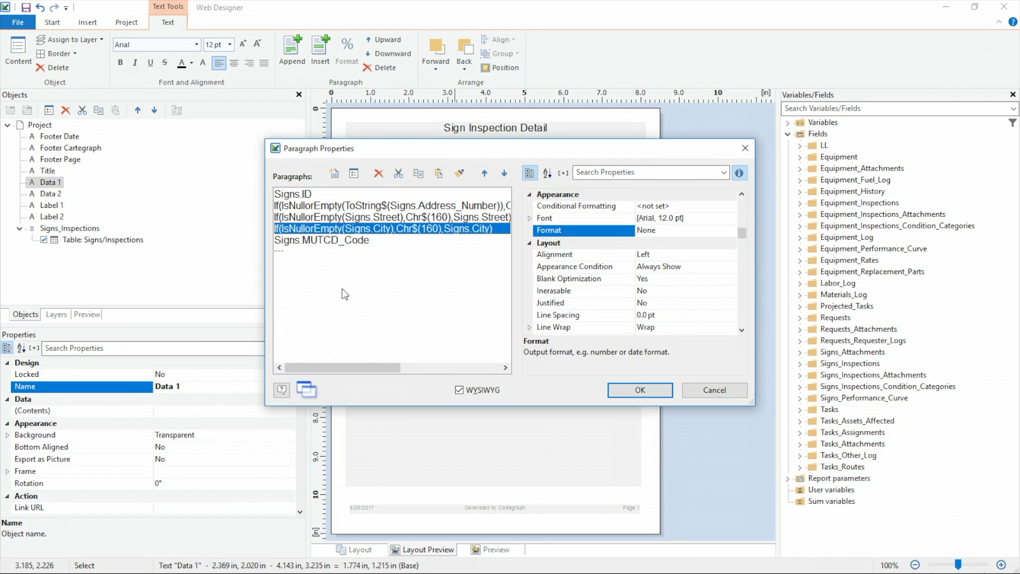
- Paste the formula into Signs.MUTCD_Code, swapping both Street references for MUTCD_Code
click(325, 240)
double_click(325, 242)
key(ctrl+a)
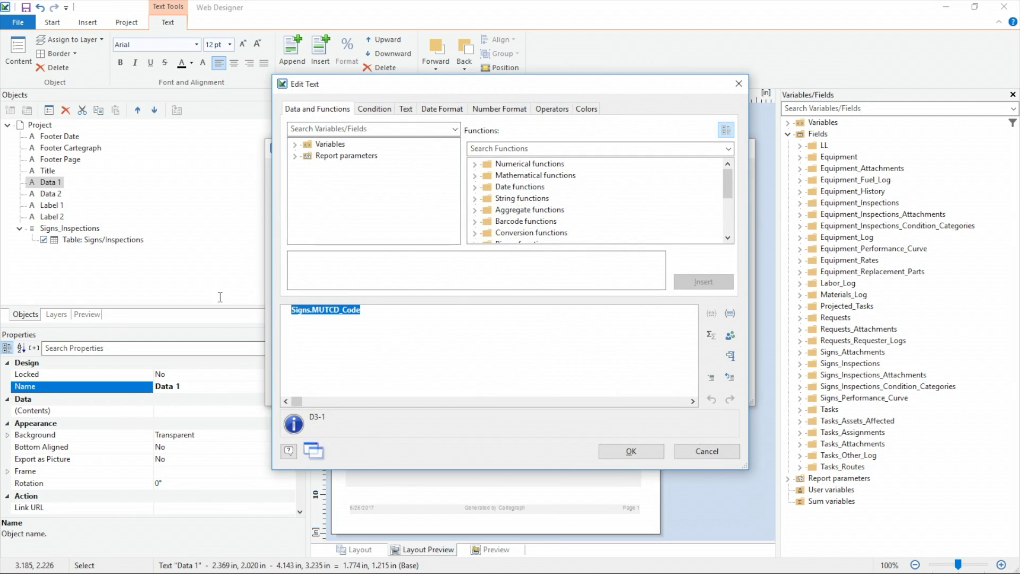
text(If(IsNullorEmpty(Signs.Street),Chr$(160),Signs.Street))
click(400, 311)
key(BackSpace)
key(BackSpace)
key(BackSpace)
key(BackSpace)
key(BackSpace)
key(BackSpace)
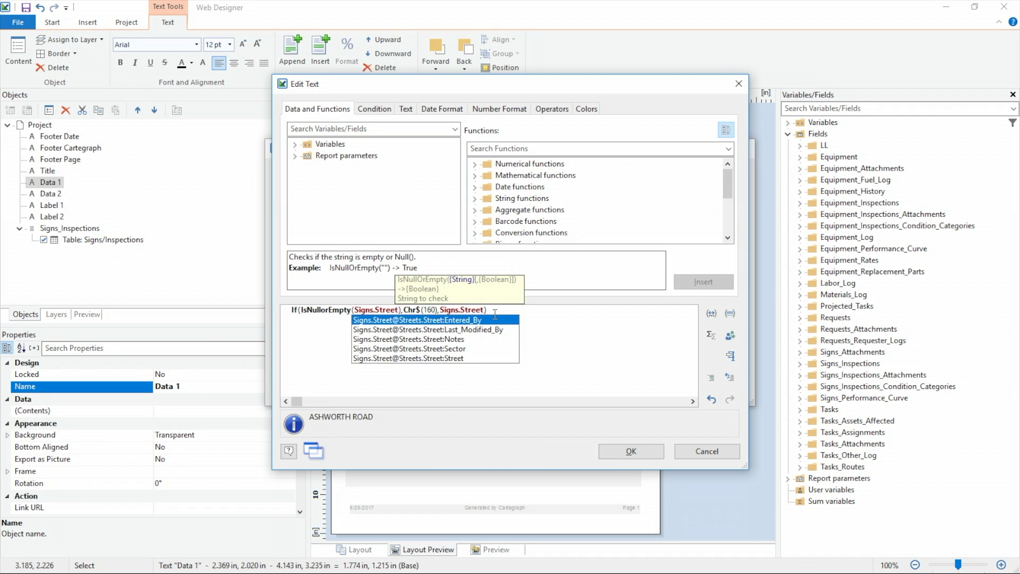
text(MUTCD_Code)
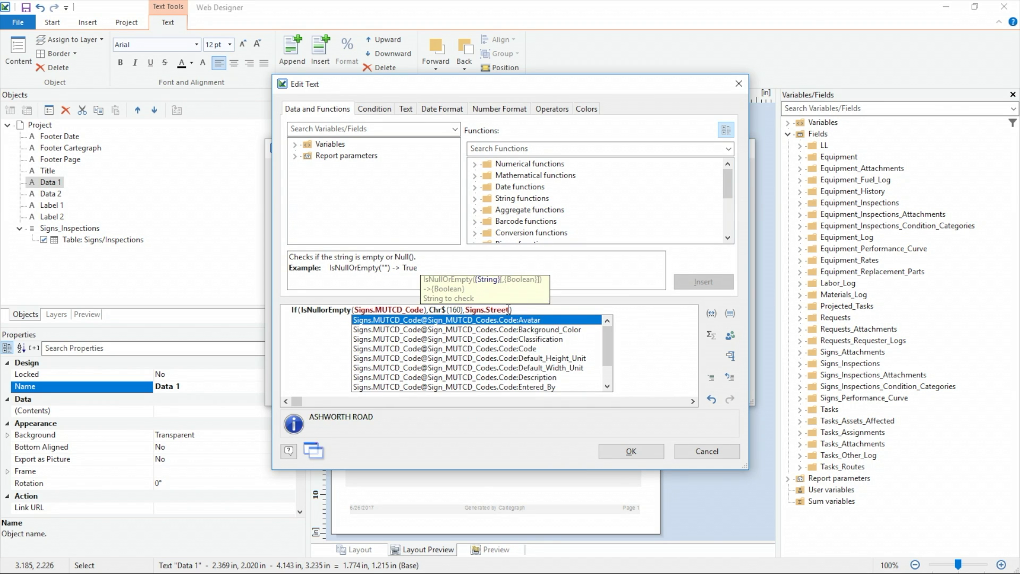
click(508, 309)
key(BackSpace)
key(BackSpace)
key(BackSpace)
key(BackSpace)
key(BackSpace)
key(BackSpace)
text(MUT)
click(544, 320)
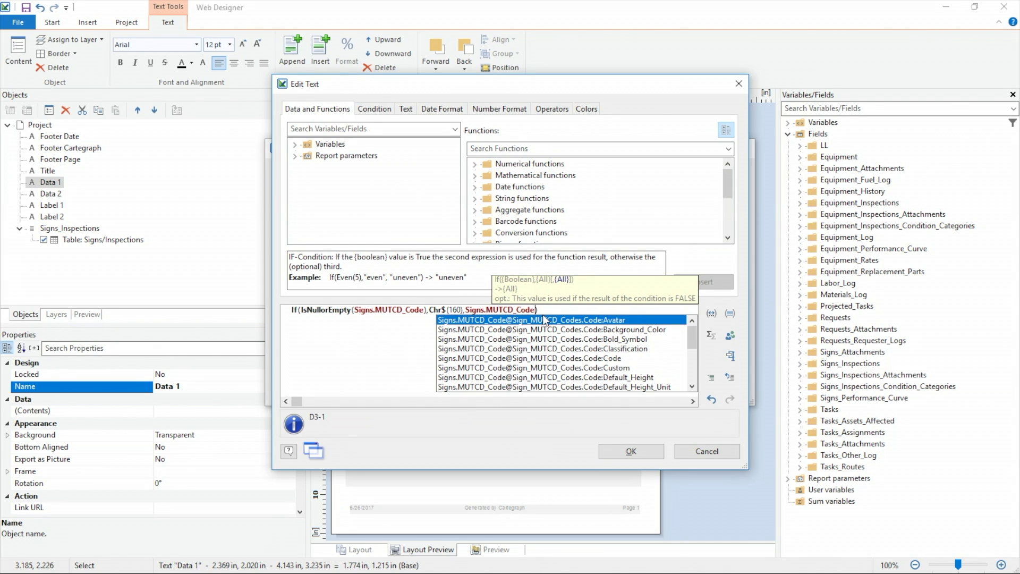
click(630, 450)
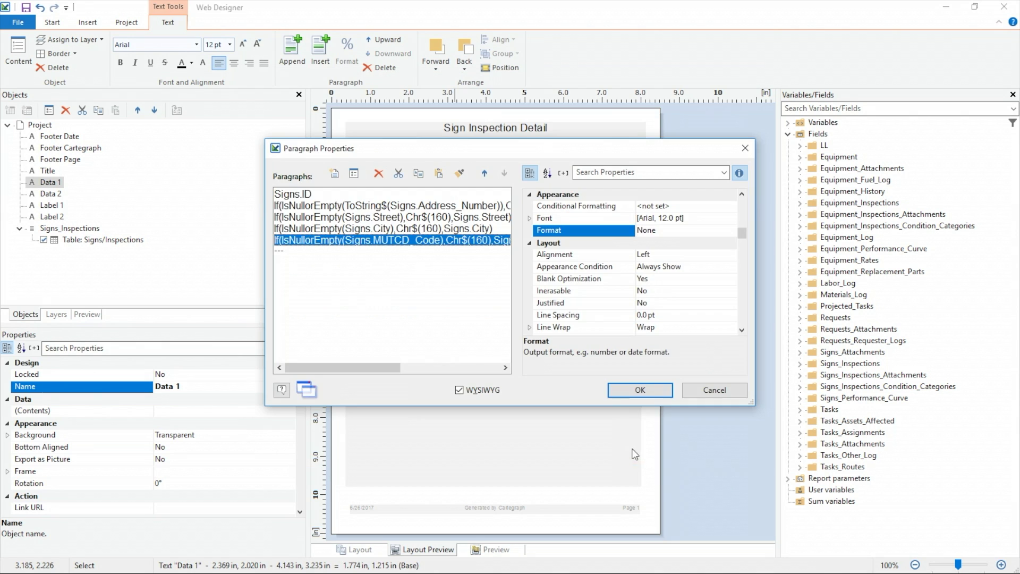
- Close Data 1's paragraph settings and open the Data 2 dates box's paragraph list
click(645, 393)
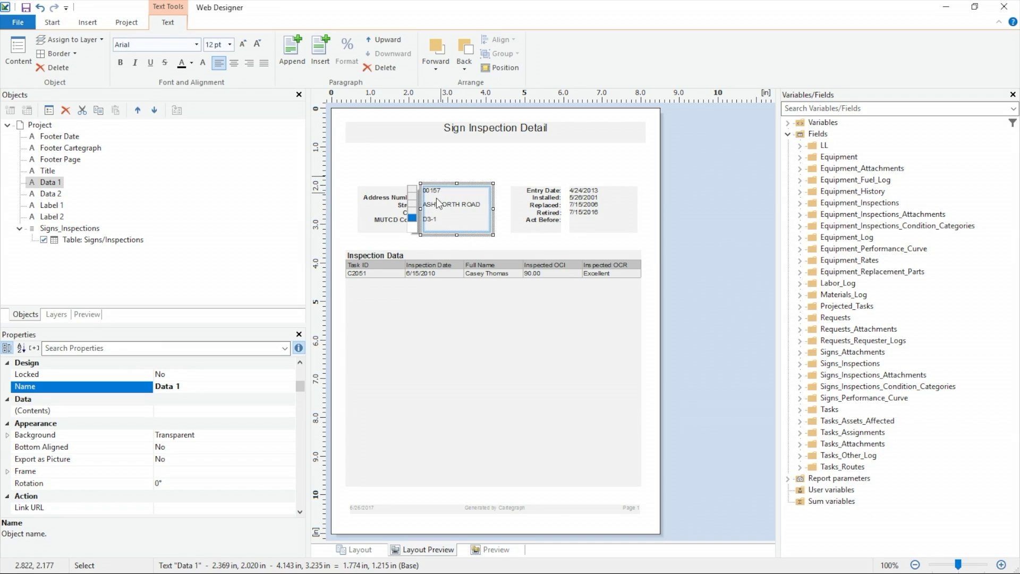
double_click(597, 208)
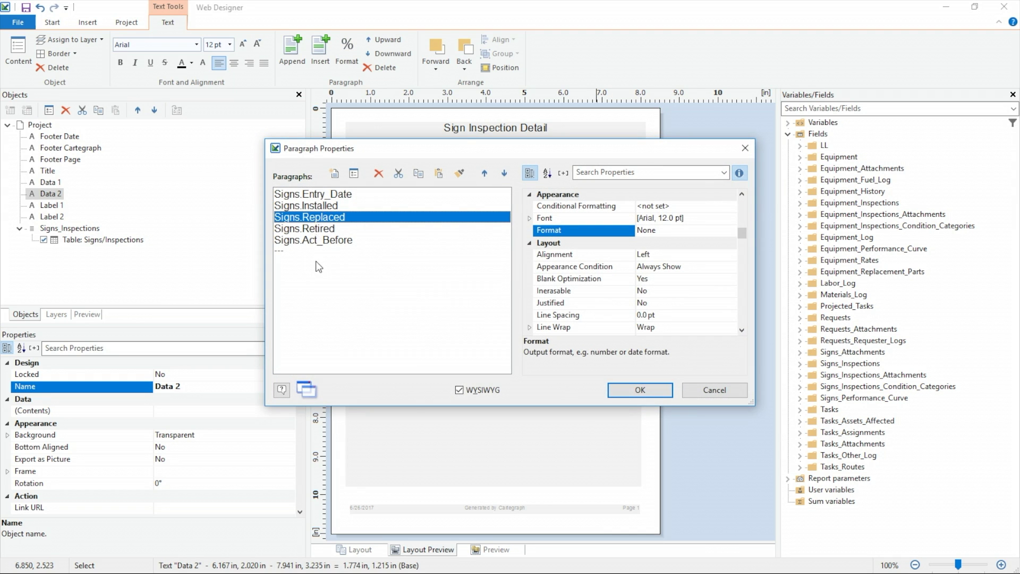
- Paste the Street If formula into Signs.Entry_Date, wrapping both field references in ToString$
double_click(313, 195)
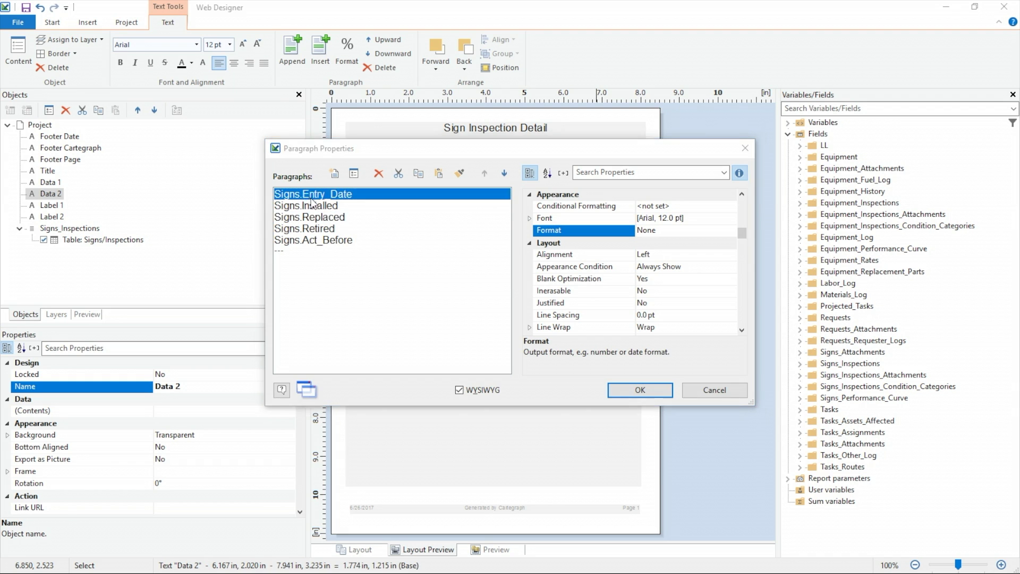
key(Return)
key(Up)
text(If(IsNullorEmpty(Signs.Street),Chr$(160),Signs.Street))
click(354, 310)
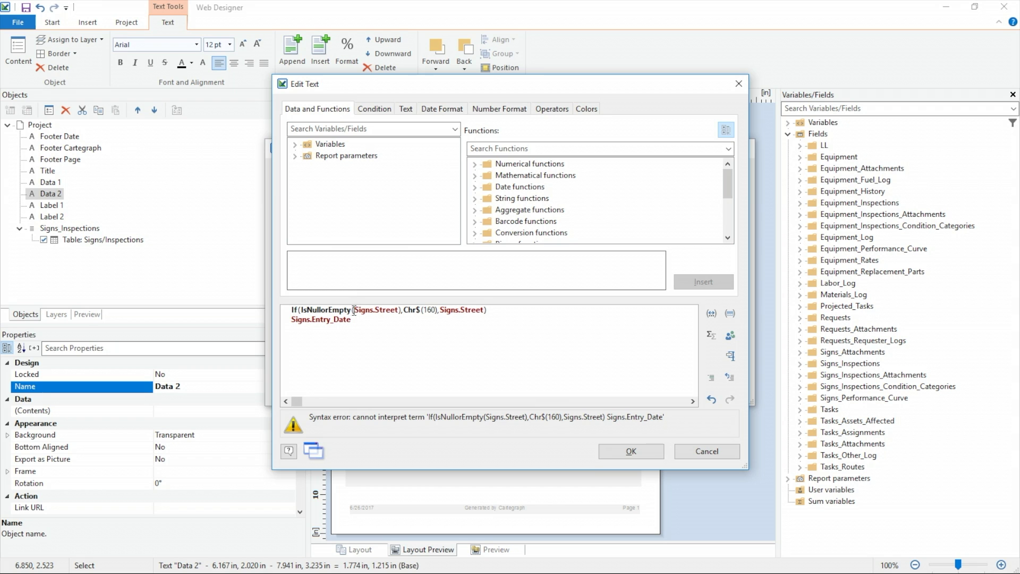
text(ToStrin)
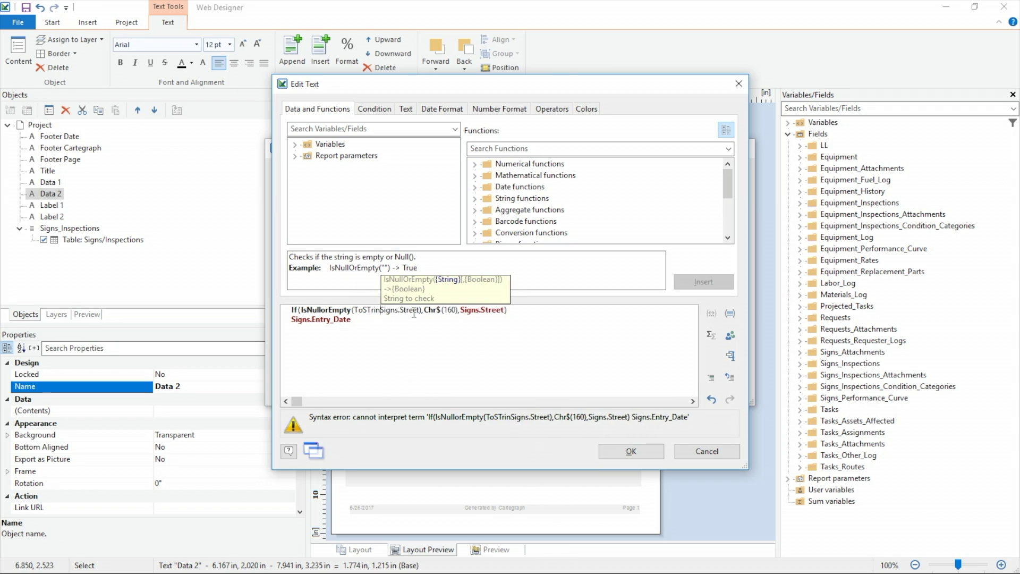
text(g$()
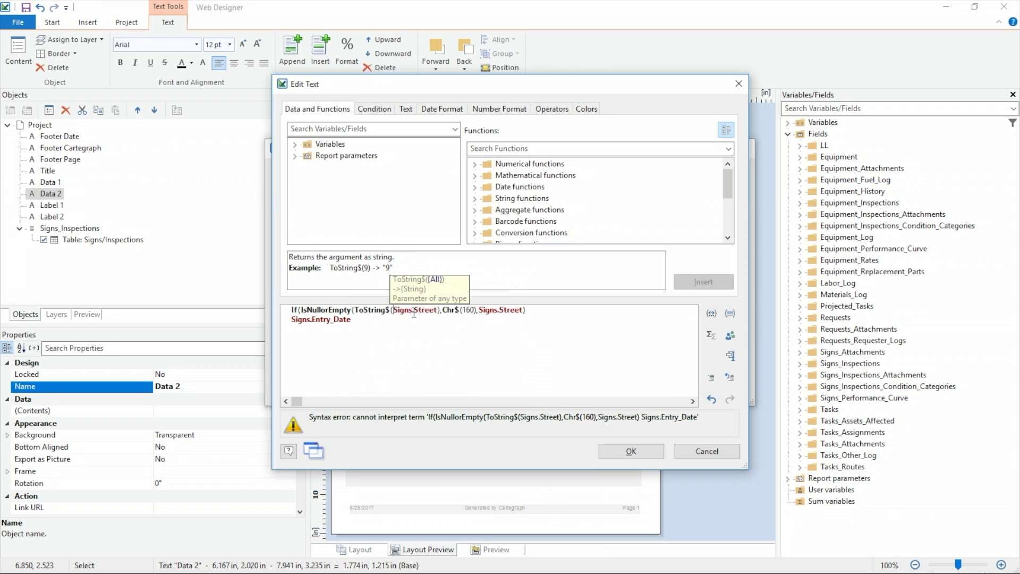
click(480, 311)
text(ToStrin)
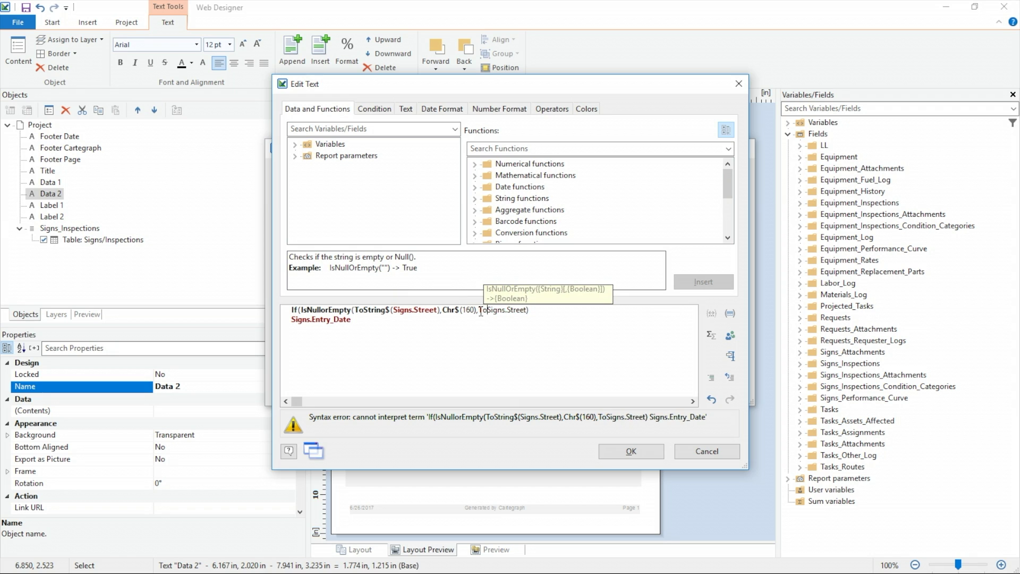
text(g$()
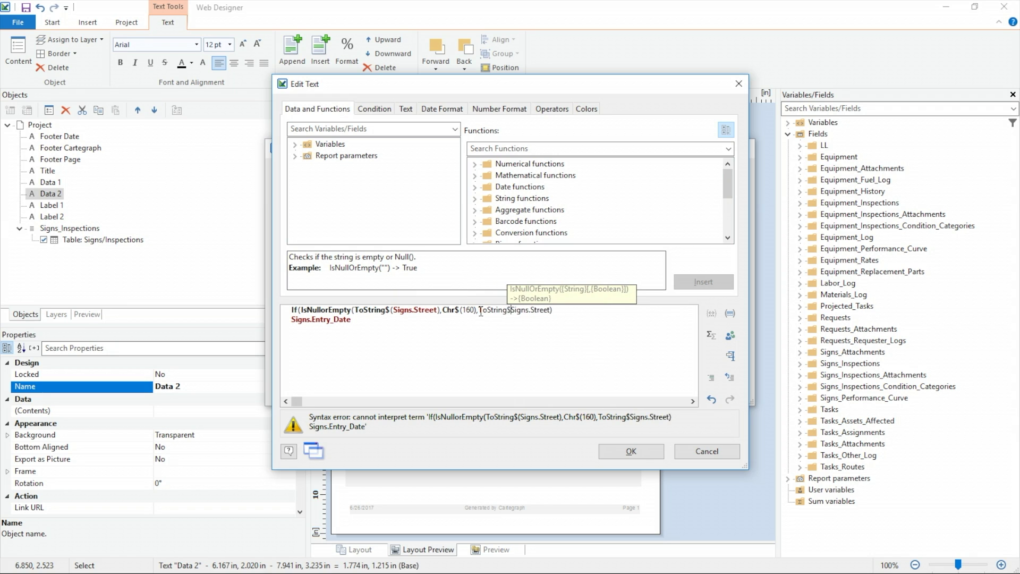
click(582, 313)
text())
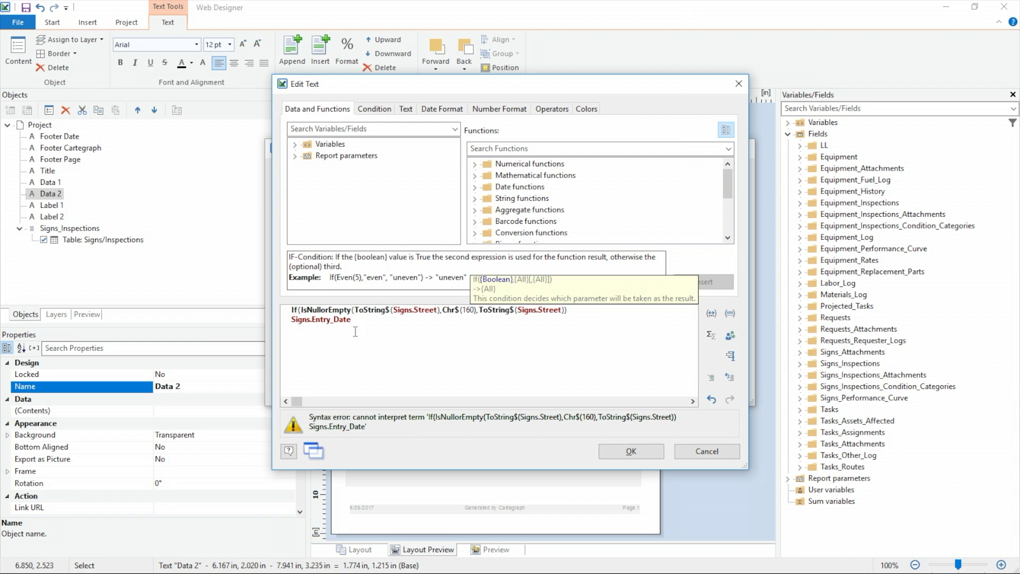
drag(356, 332, 289, 320)
key(BackSpace)
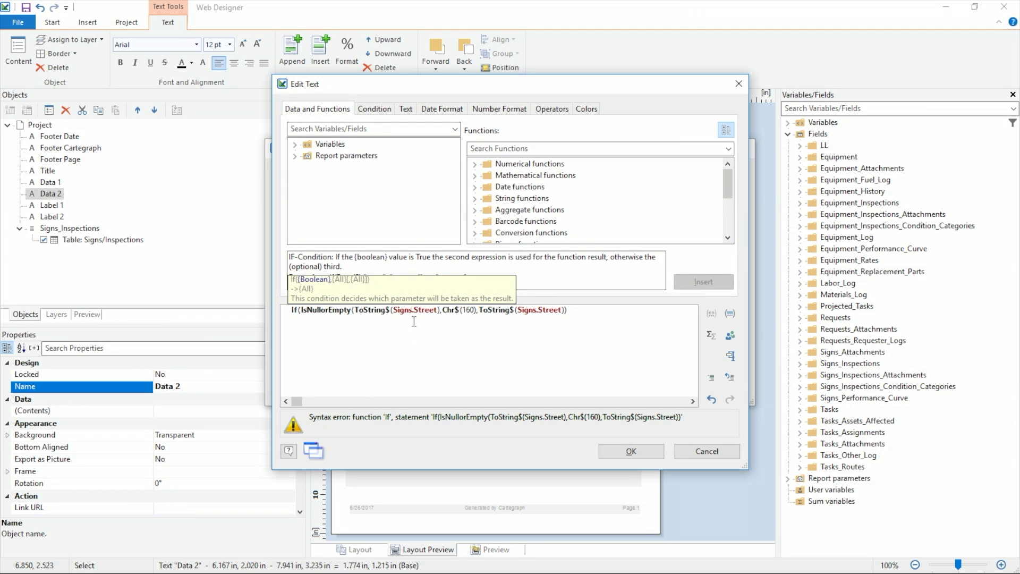
- Replace both Signs.Street references with Signs.Entry_Date
click(437, 312)
key(BackSpace)
key(BackSpace)
key(BackSpace)
key(BackSpace)
key(BackSpace)
key(BackSpace)
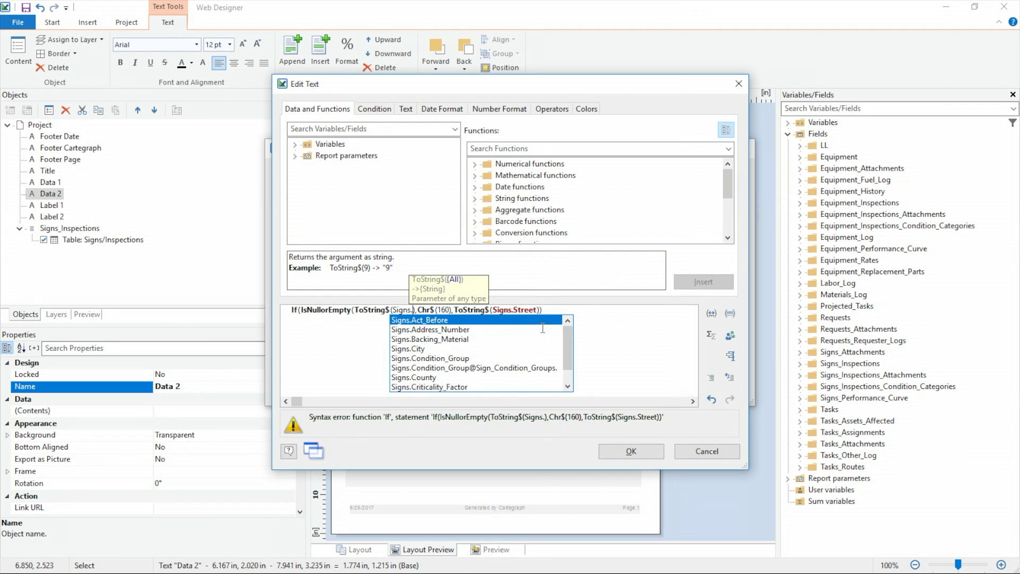
text(En)
key(Down)
key(Return)
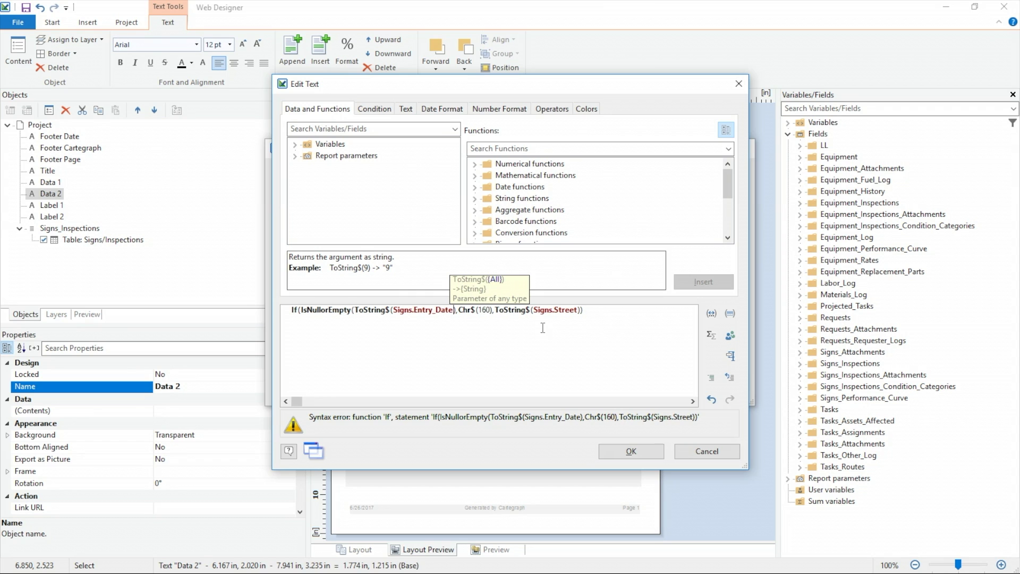
key(BackSpace)
key(BackSpace)
key(BackSpace)
key(BackSpace)
key(BackSpace)
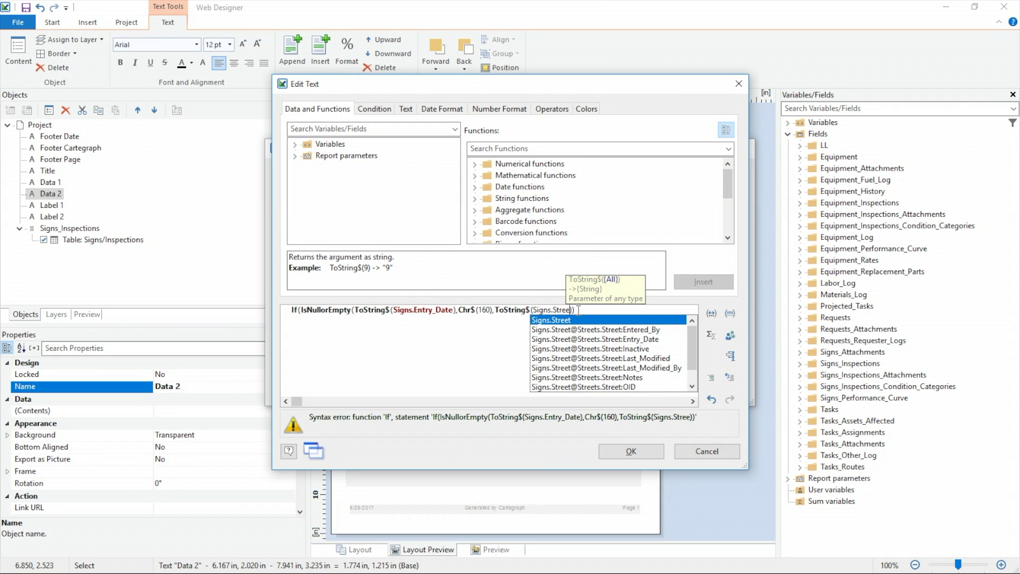
key(BackSpace)
text(Ent)
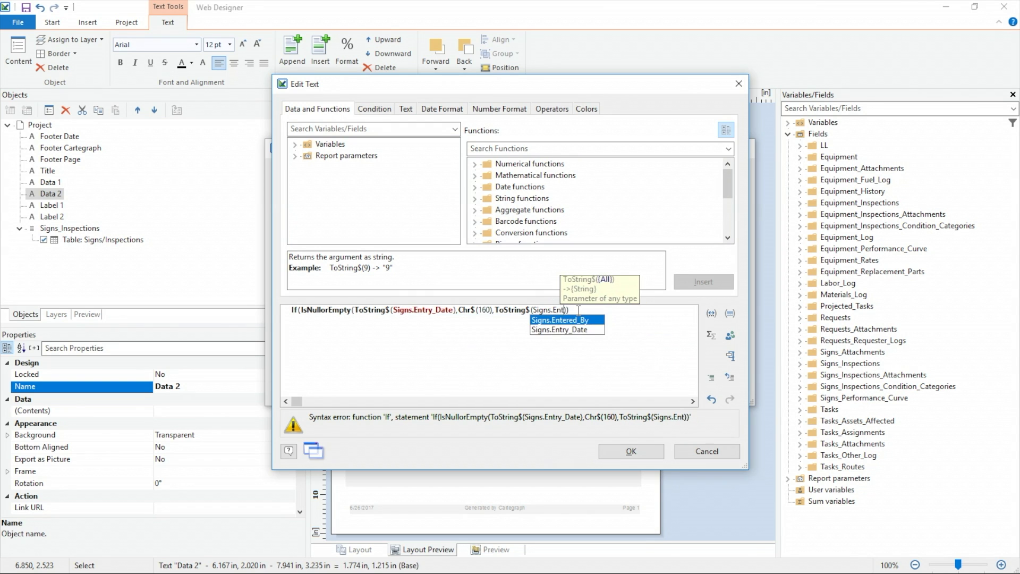
key(Down)
key(Return)
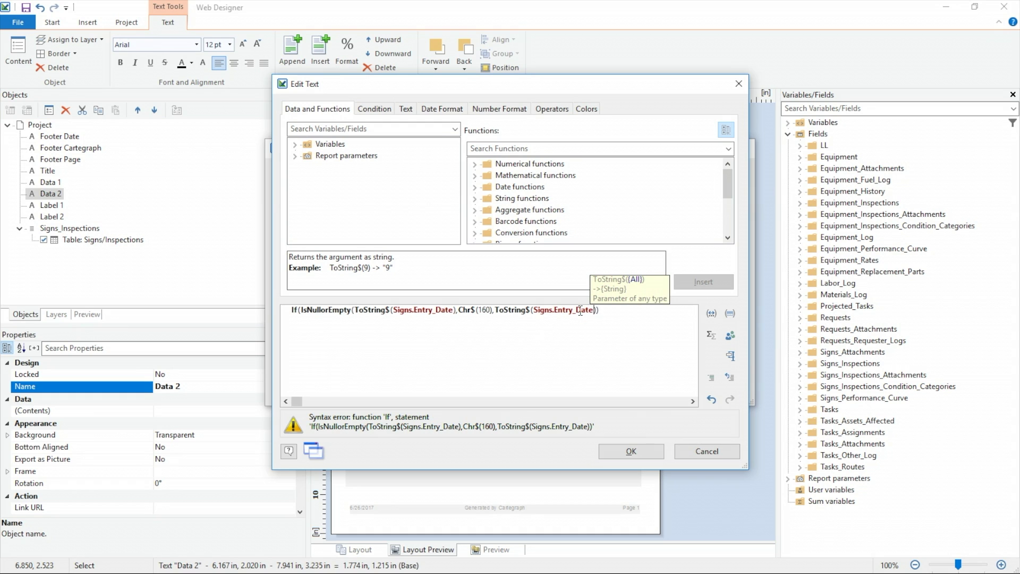
- Add parentheses around the third argument, leaving the expression flagged with a syntax error
key(Return)
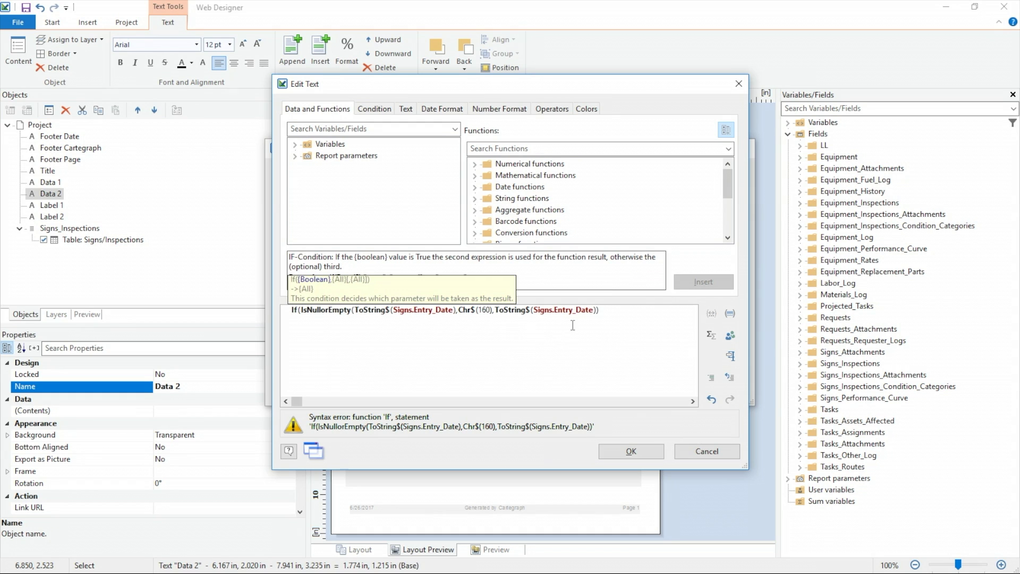
click(497, 311)
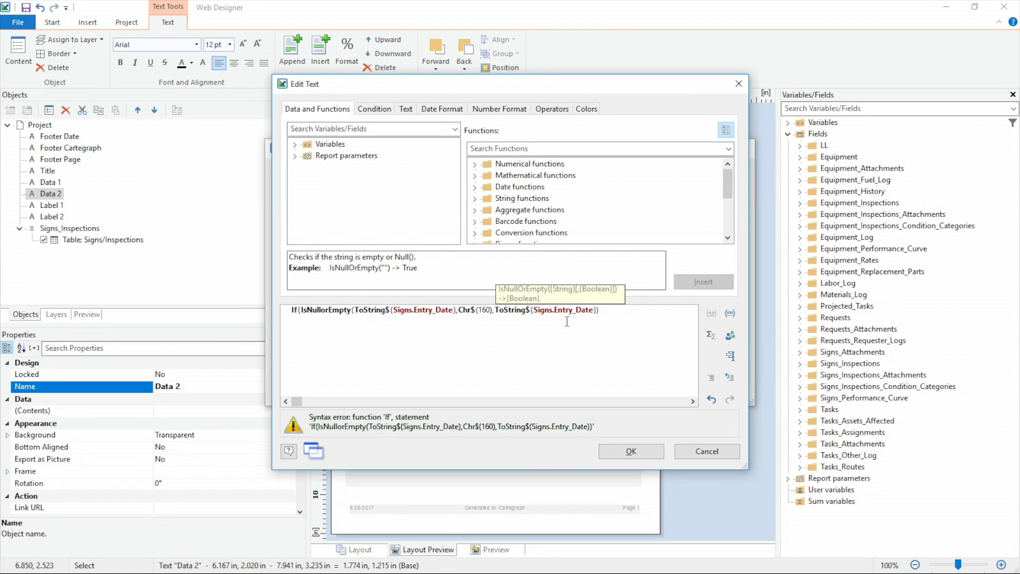
text(()
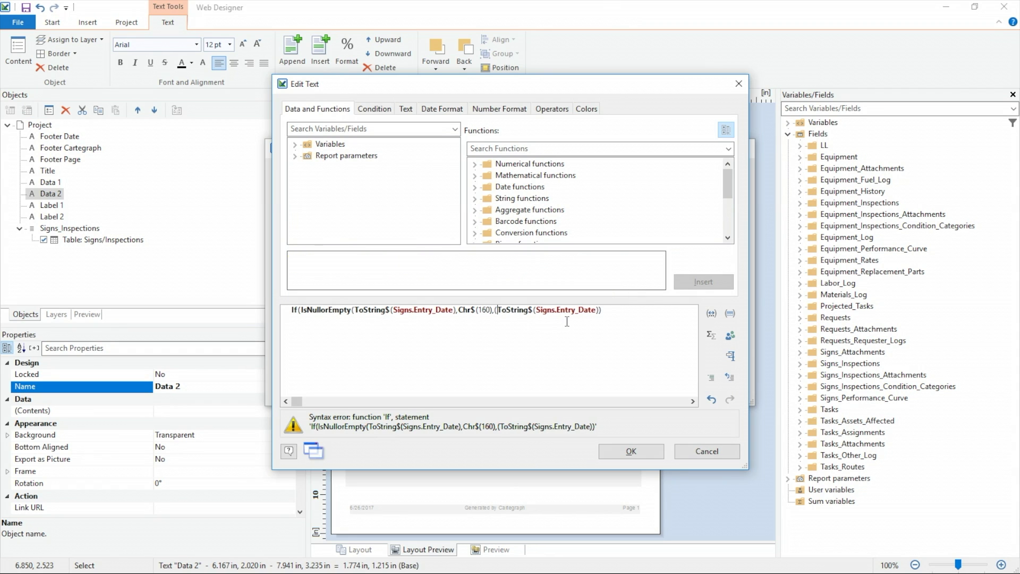
click(617, 315)
click(633, 313)
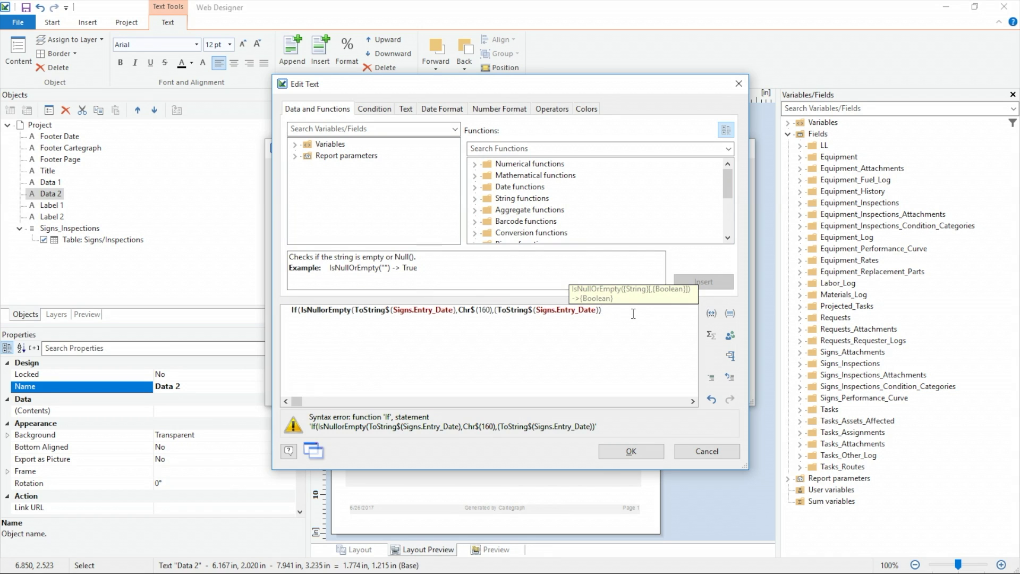
text())
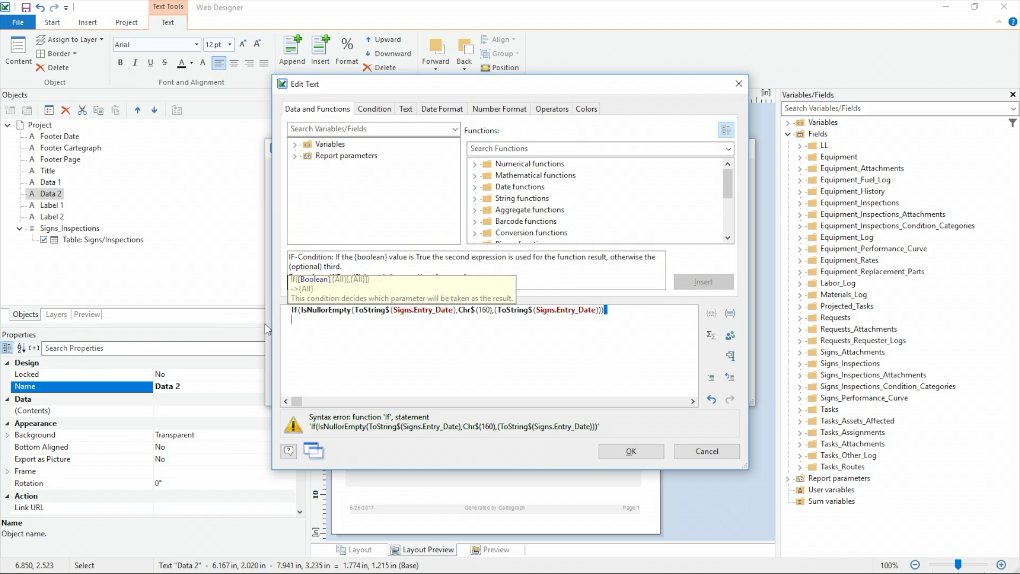
drag(628, 314, 289, 309)
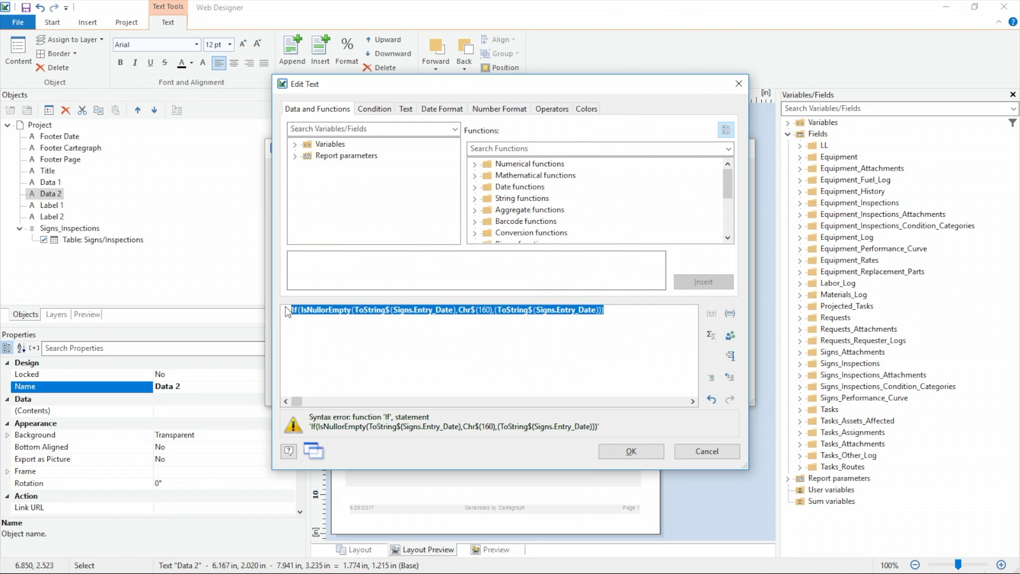
text(If(Is)
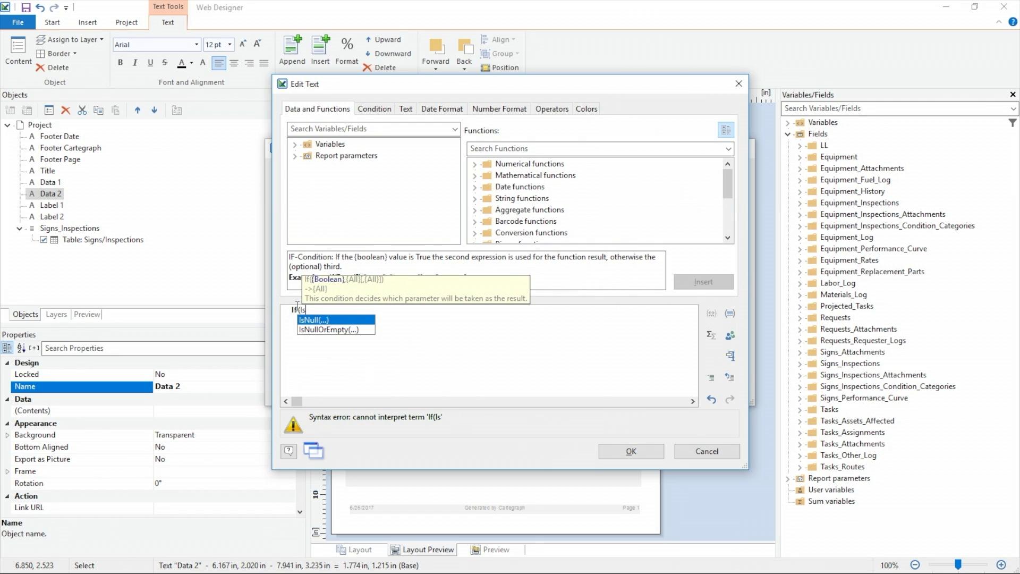
key(Down)
key(Return)
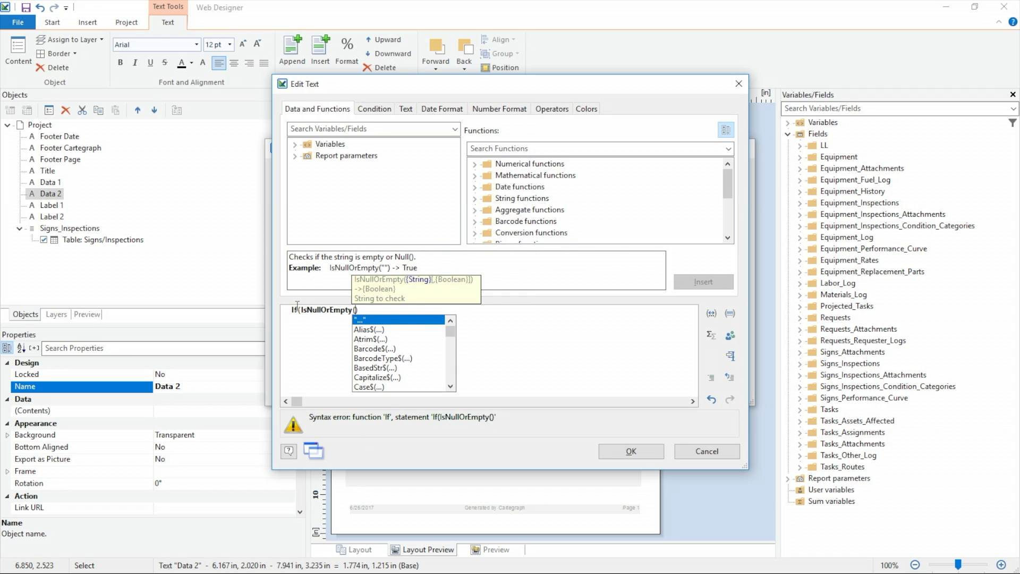
text(To)
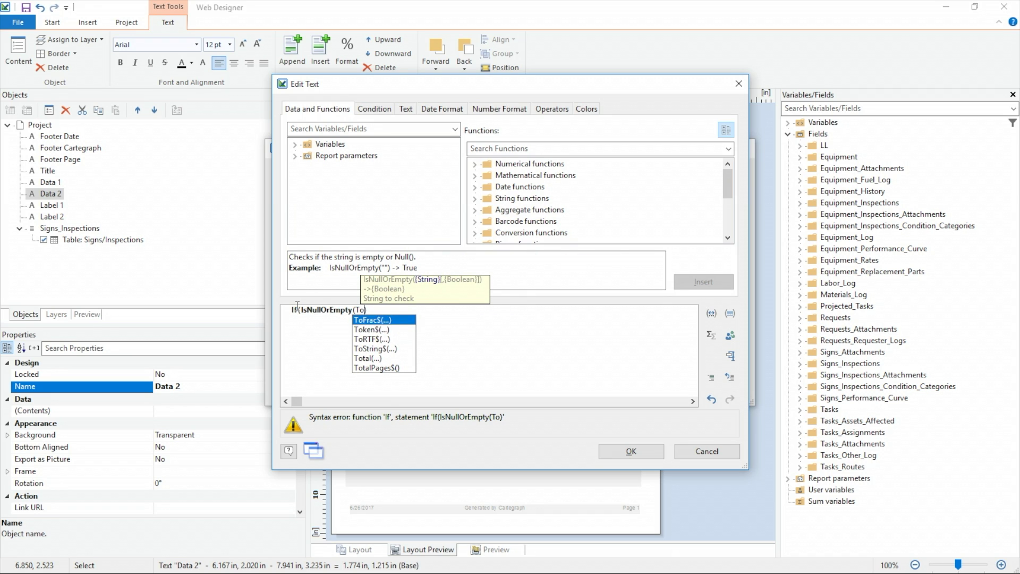
key(Down)
key(Down)
key(Down)
key(Return)
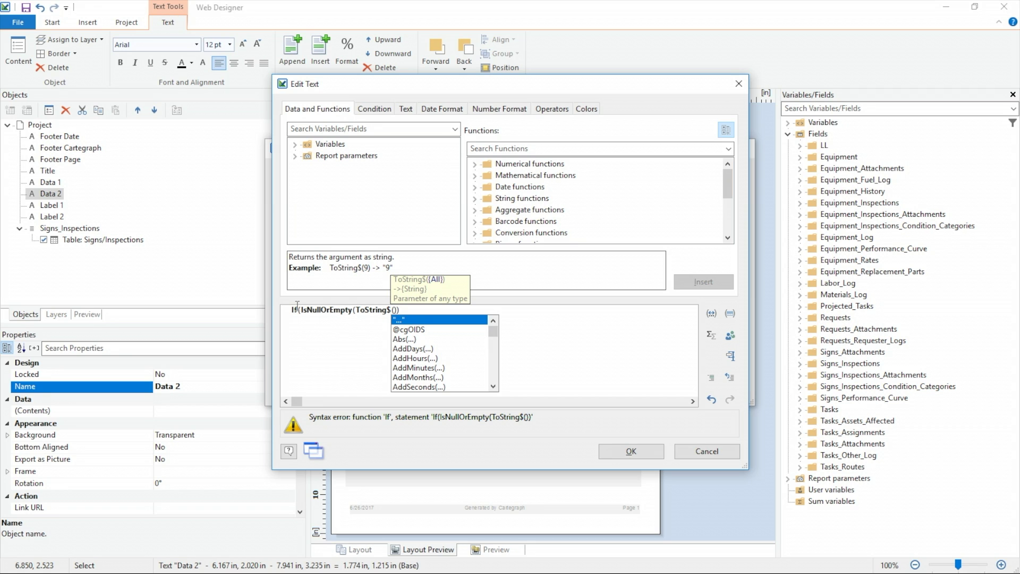
text(Signs.Ent)
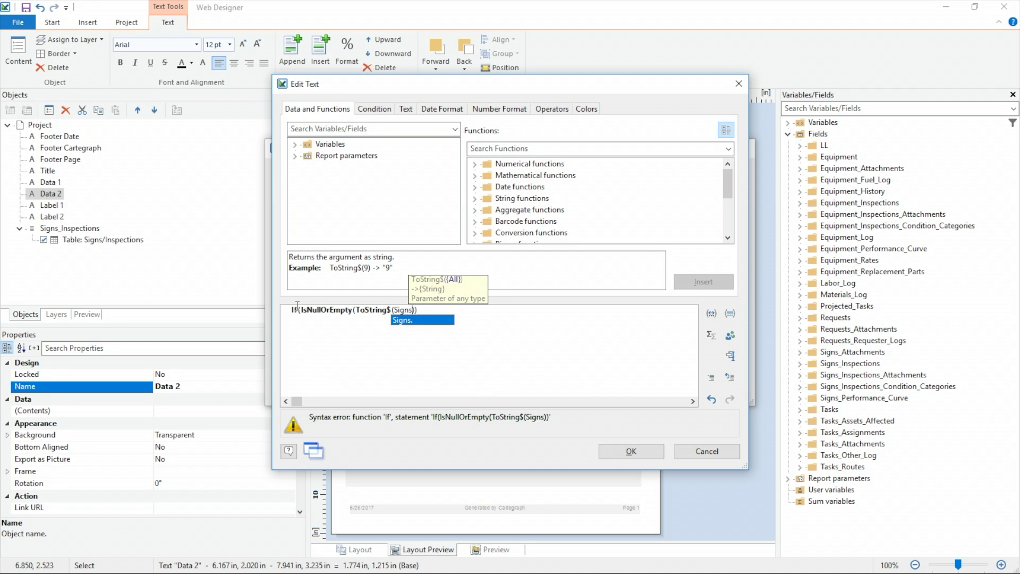
text(r)
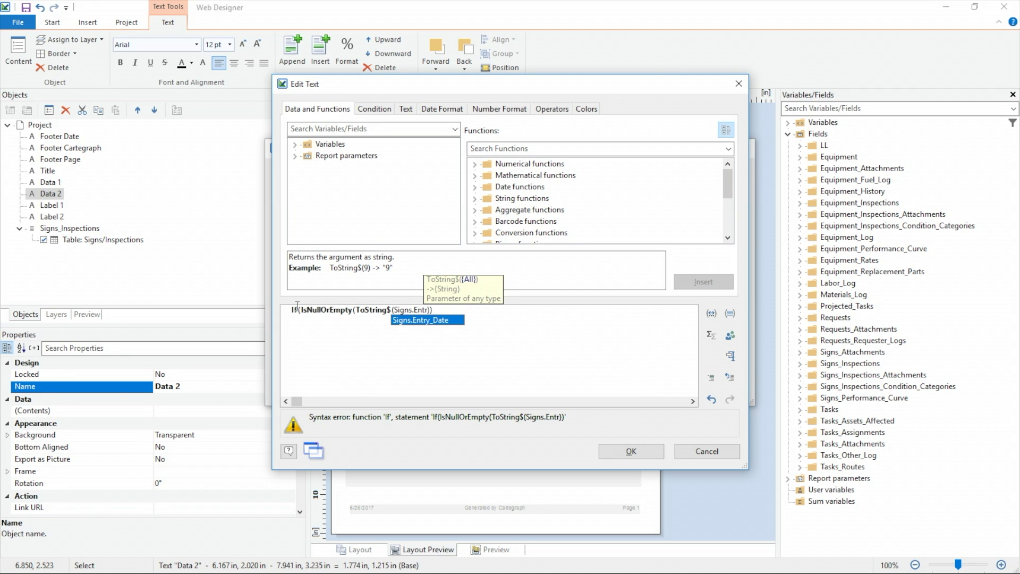
key(Return)
text())
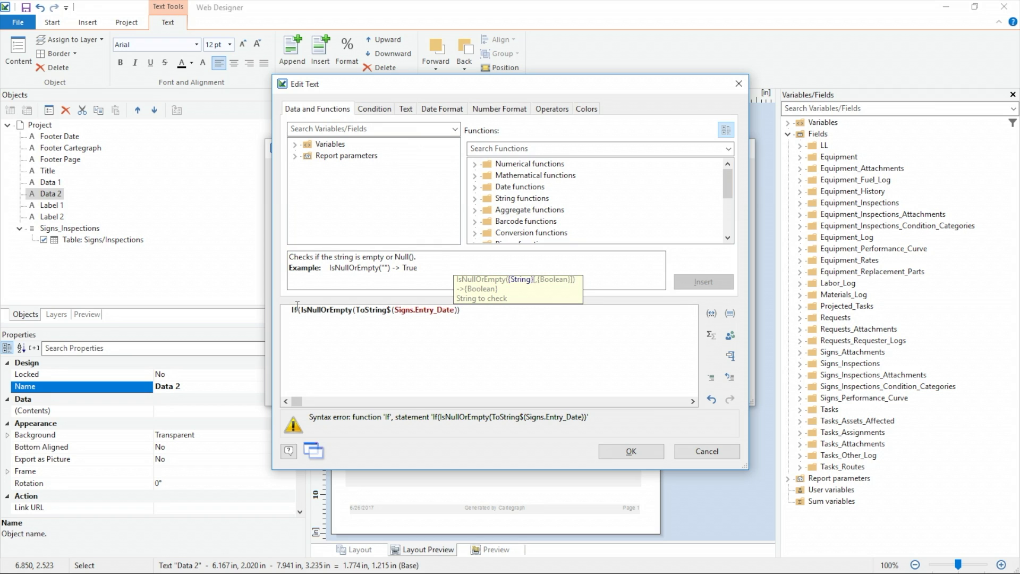
text(,Chr$()
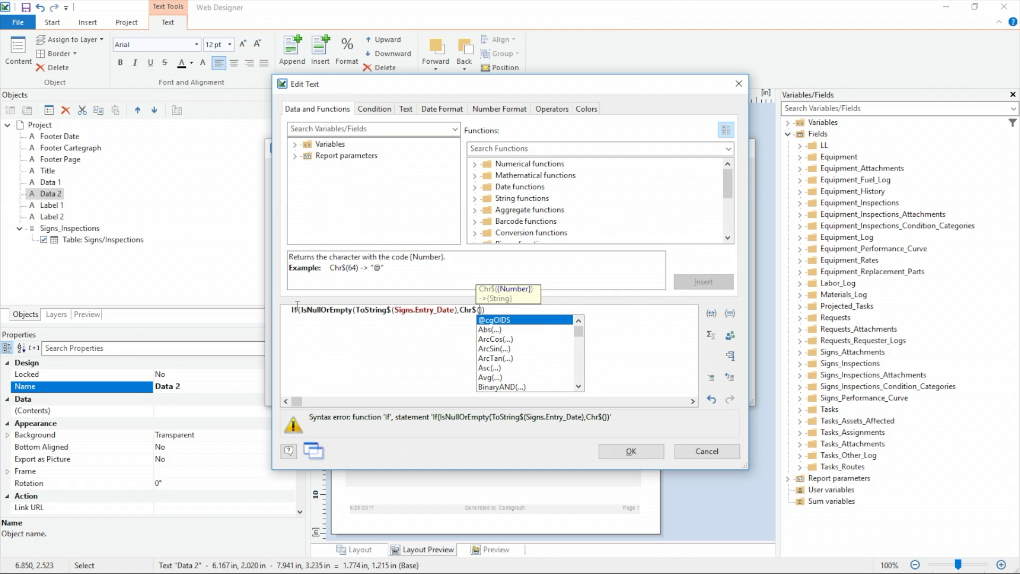
text(160)
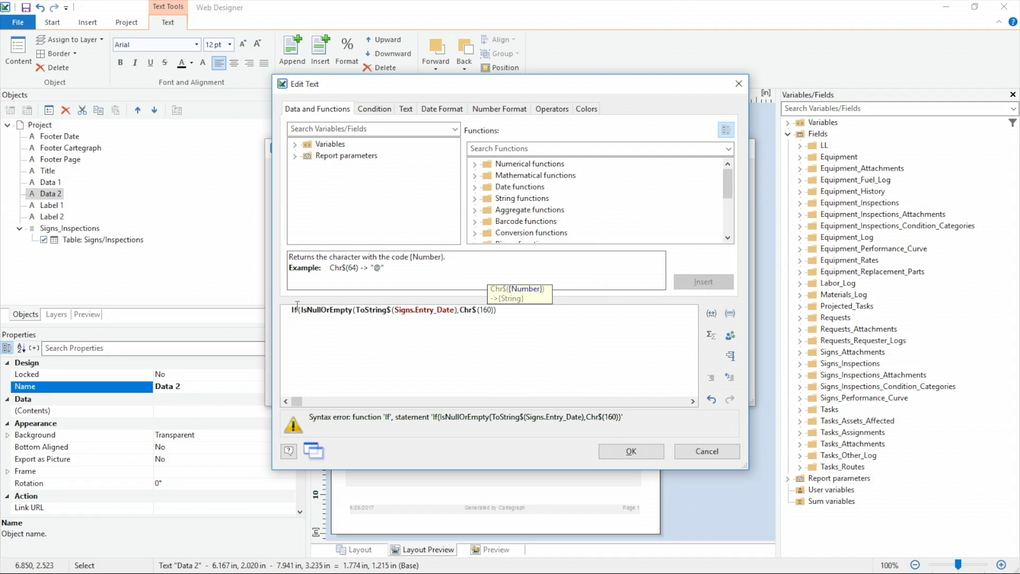
text())
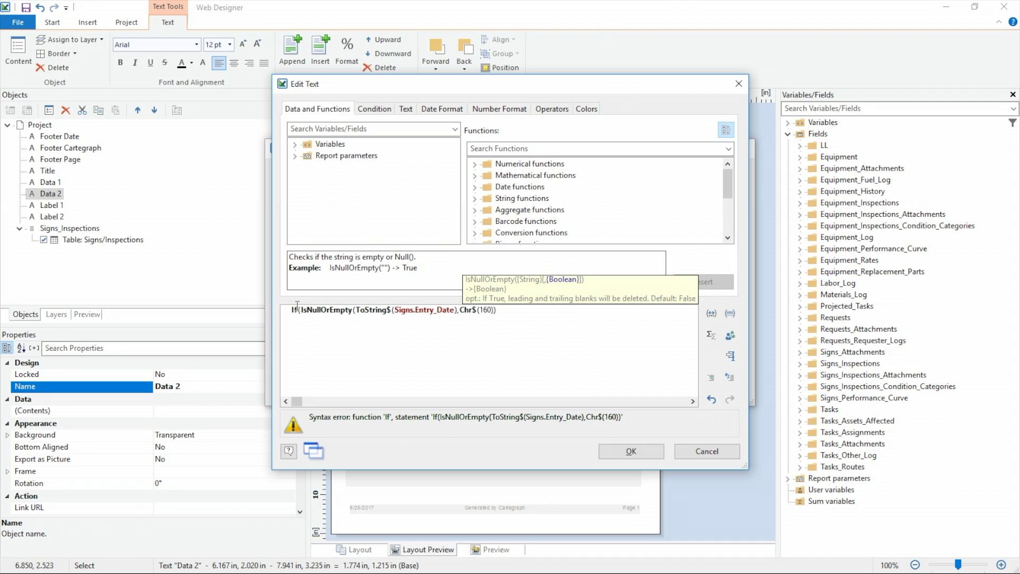
text(,To)
text(String)
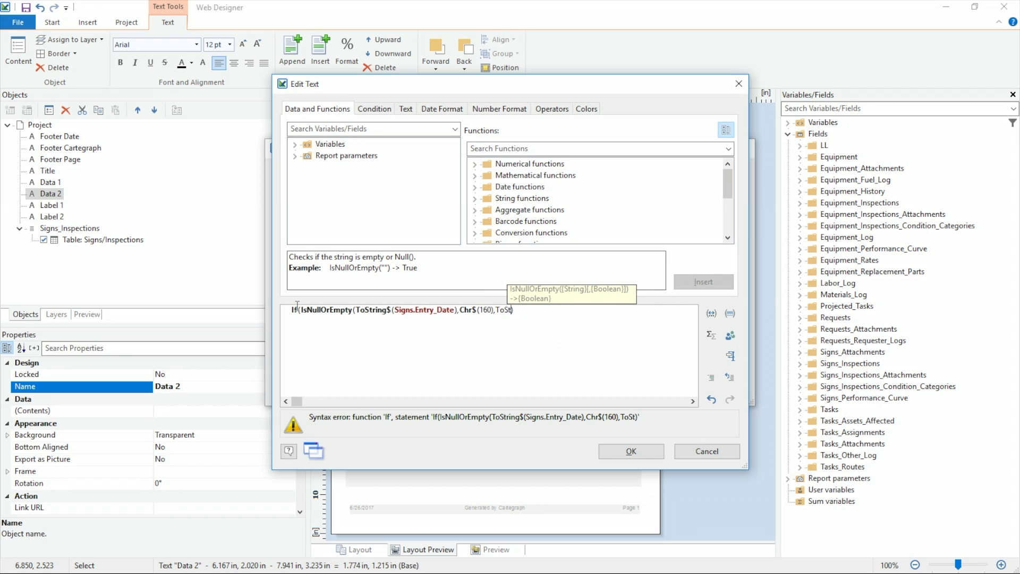
text($()
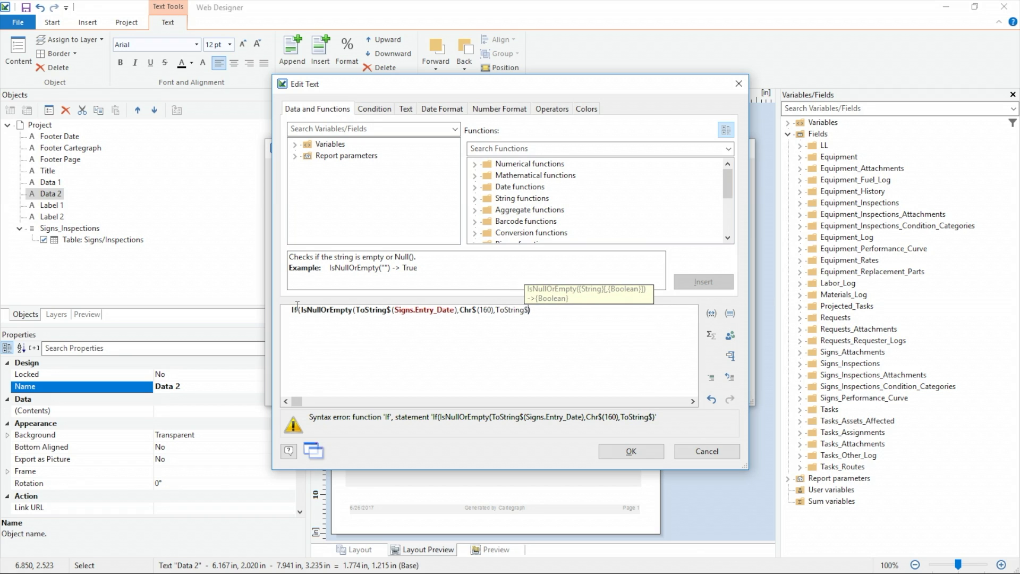
text(Signs.En)
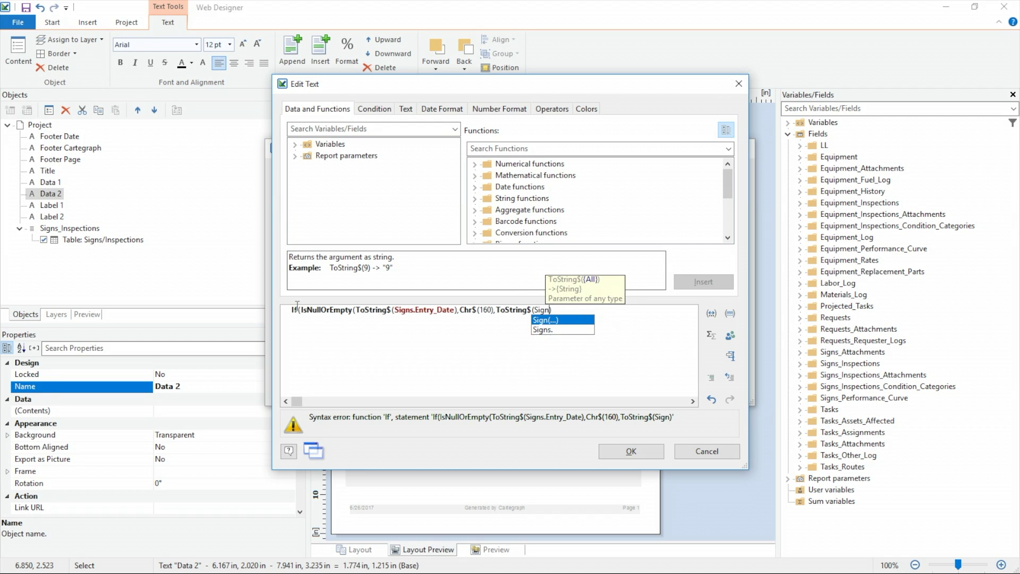
key(Down)
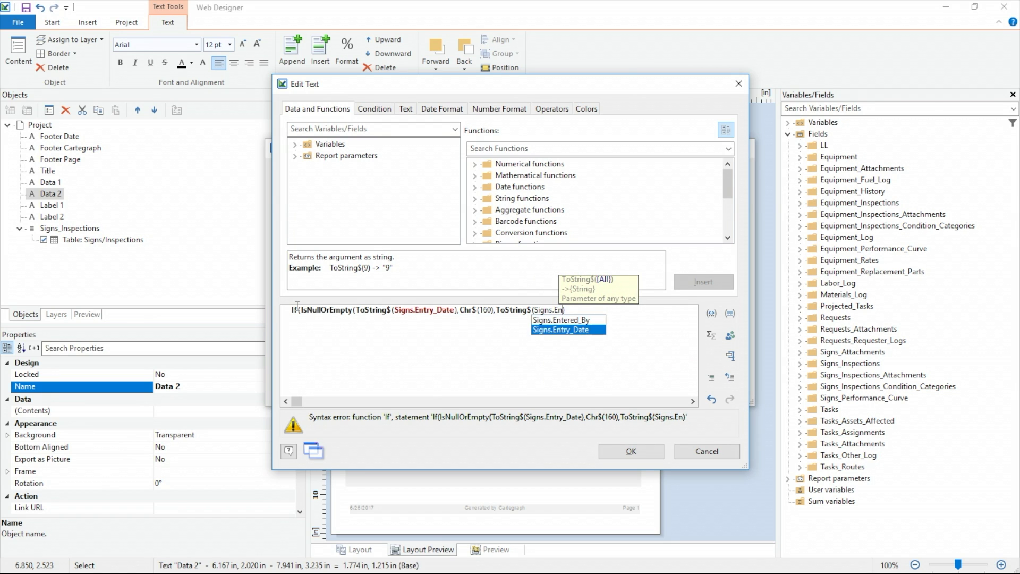
key(Return)
text())
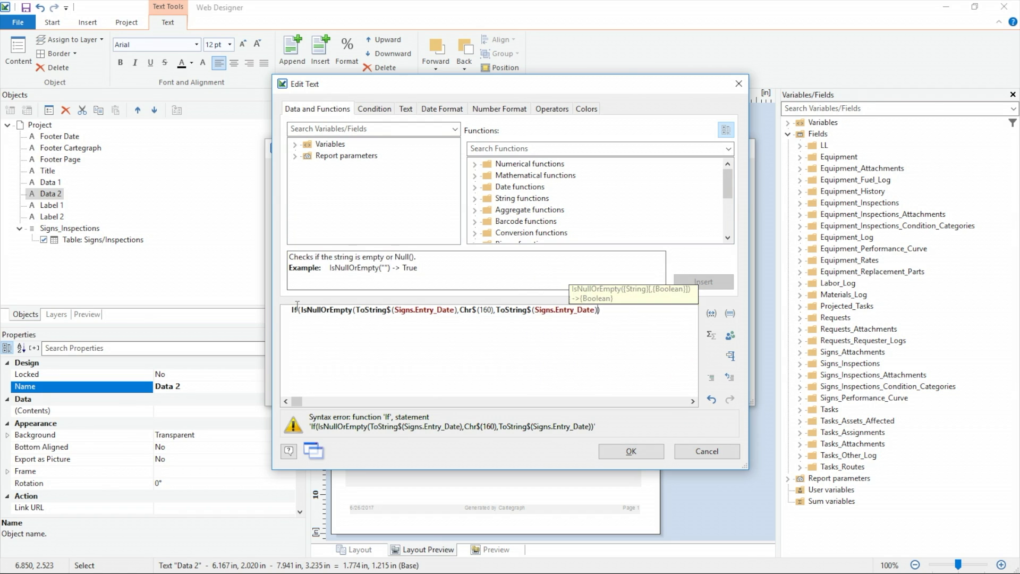
key(Return)
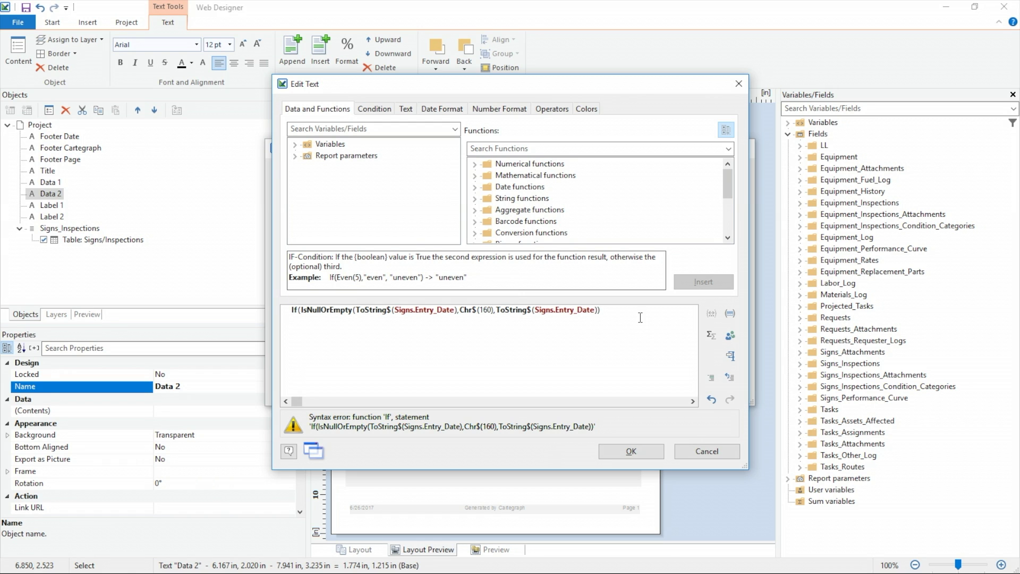
drag(632, 311, 289, 311)
click(696, 452)
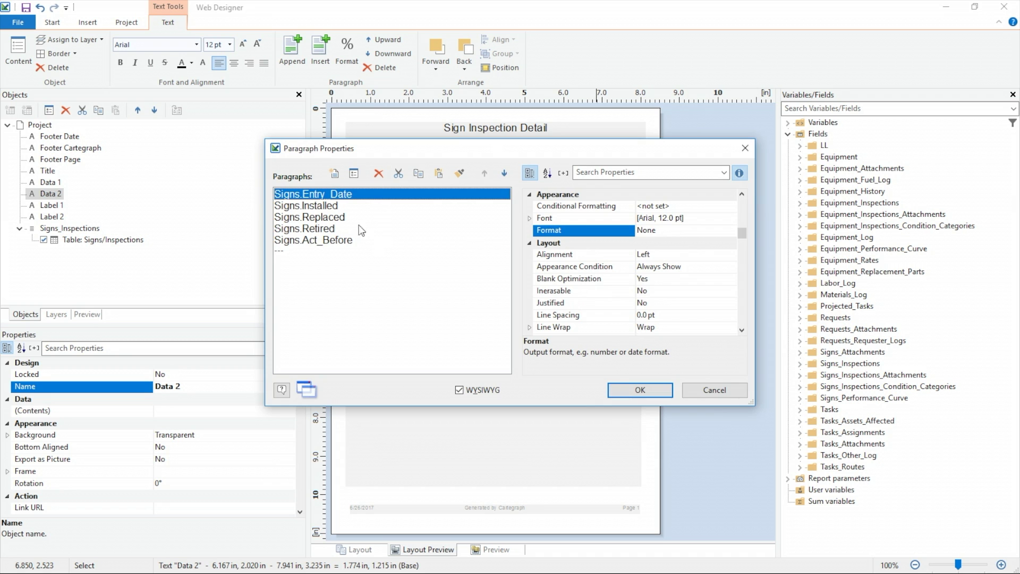
click(711, 392)
- Select Data 1's full Address Number If formula, then close its settings unchanged
double_click(477, 212)
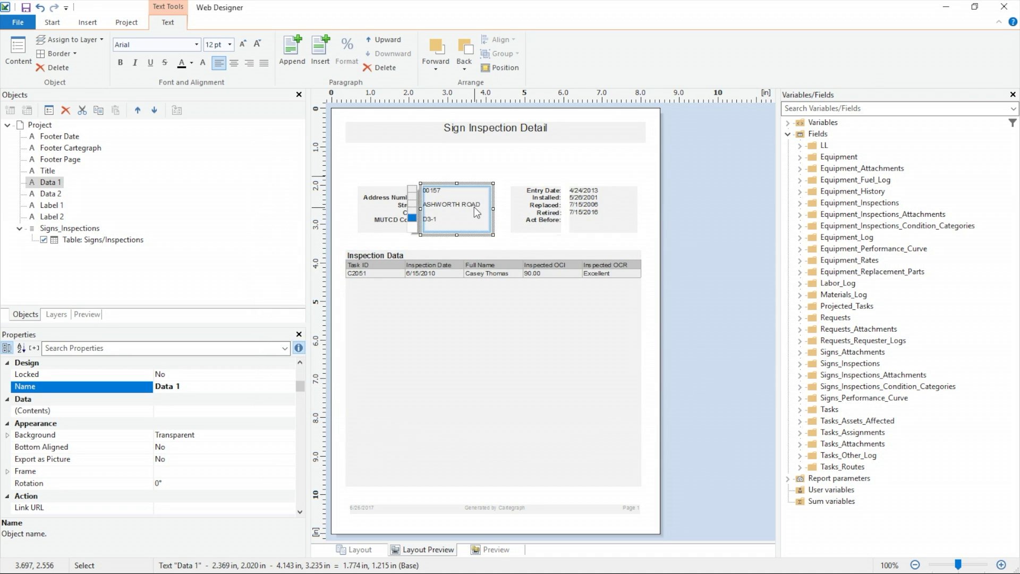
click(328, 205)
double_click(328, 205)
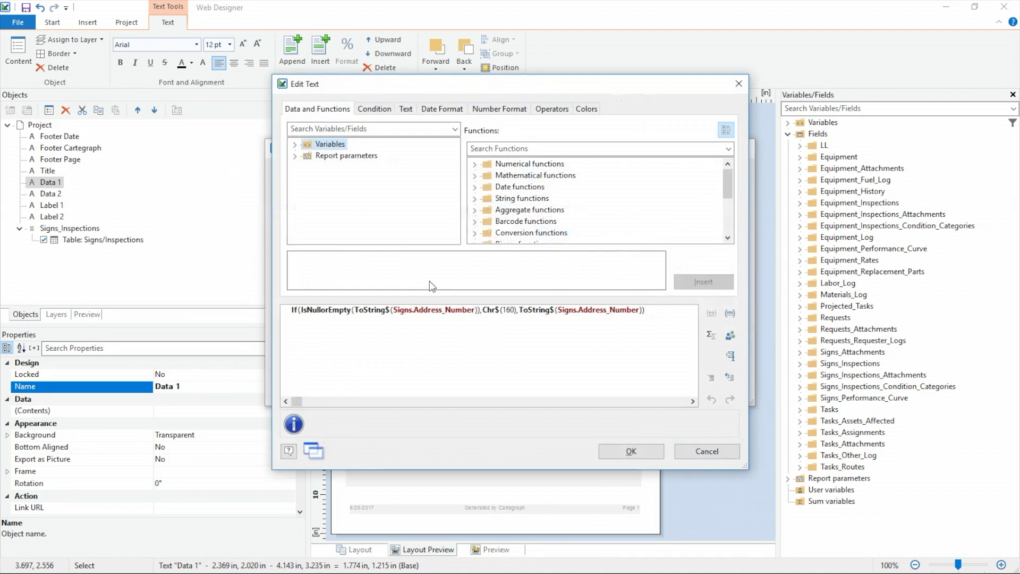
drag(653, 315, 298, 312)
key(ctrl+c)
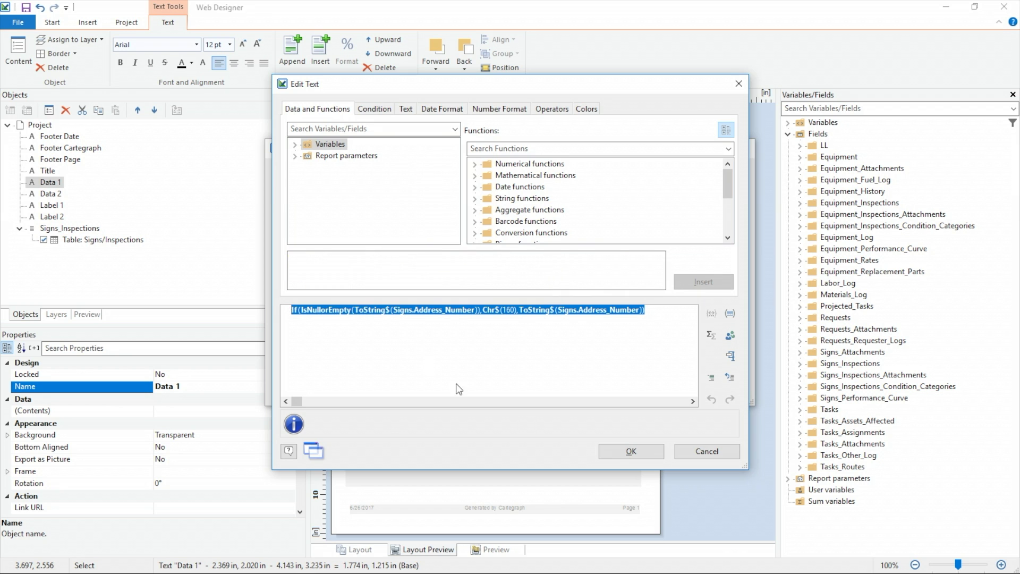
click(622, 452)
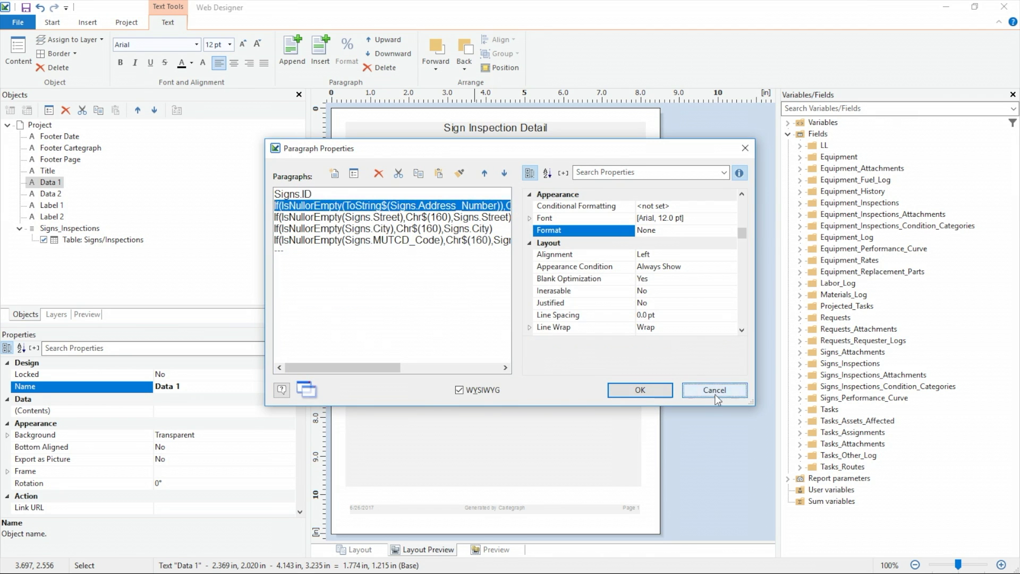
click(733, 390)
- Paste the formula into Data 2's Entry Date line, swapping Address_Number for Entry_Date twice
double_click(594, 223)
double_click(340, 198)
drag(381, 311, 229, 311)
key(ctrl+v)
drag(474, 312, 421, 312)
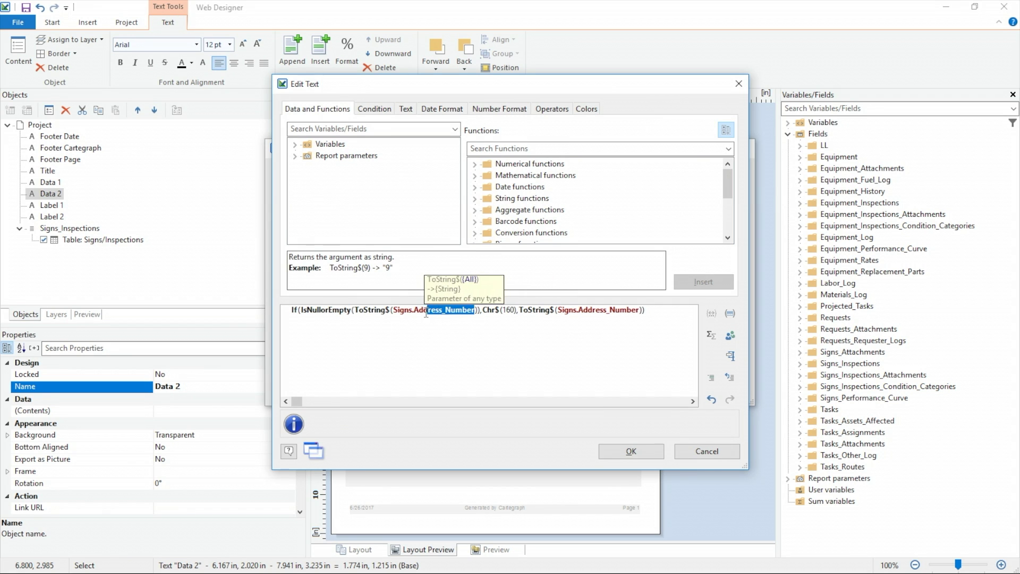
text(Entry)
key(Return)
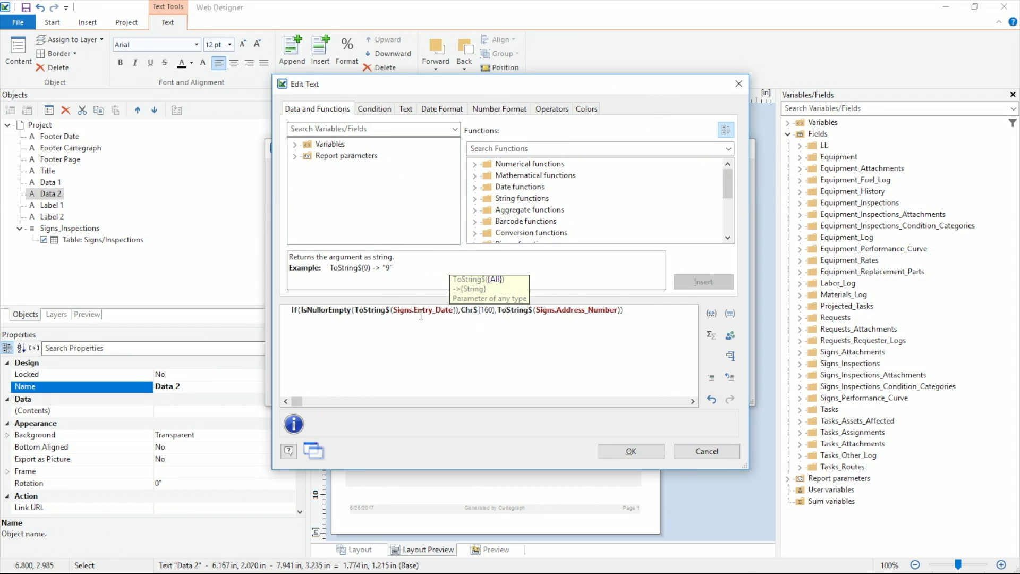
drag(617, 312, 559, 311)
text(Entry)
key(Return)
drag(602, 310, 290, 311)
key(ctrl+c)
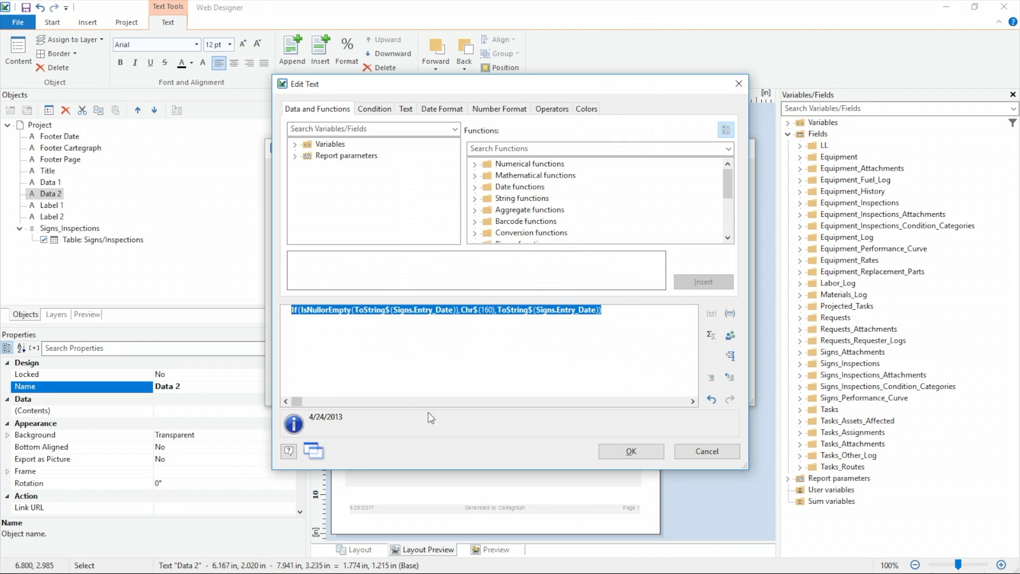
click(630, 451)
- Paste it into the Installed line, replacing both Entry_Date references with Installed
click(316, 206)
double_click(316, 206)
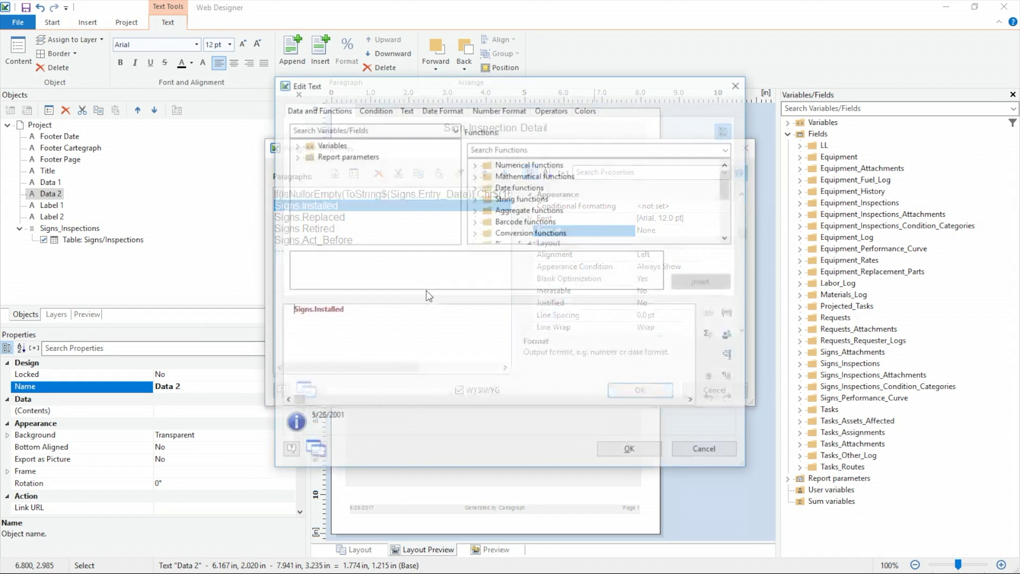
key(ctrl+a)
key(ctrl+v)
click(449, 314)
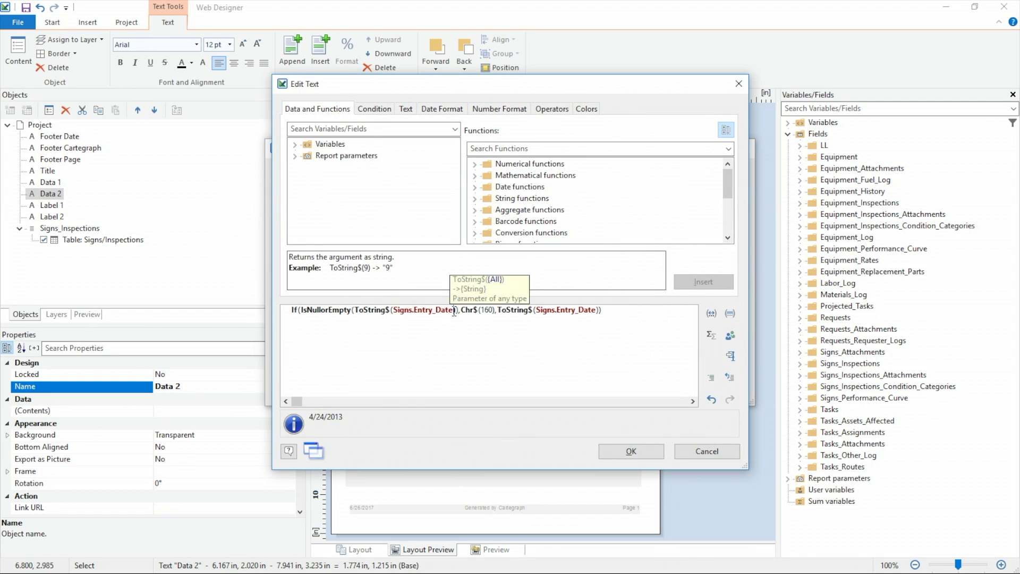
double_click(449, 311)
text(Installed)
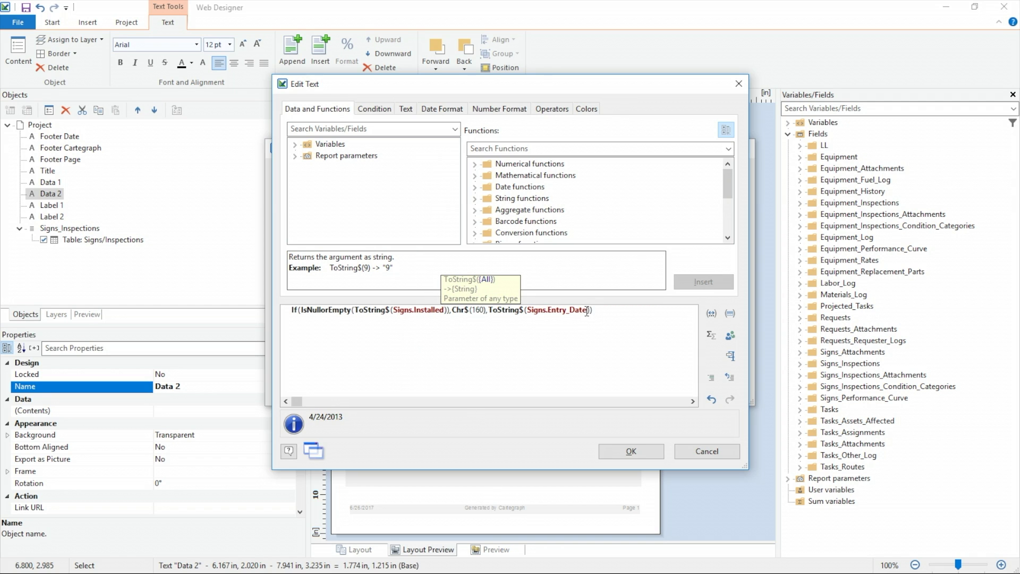
double_click(585, 311)
text(Installed)
click(629, 448)
- Replace the Replaced line with the blank-safe IsNullorEmpty formula on Signs.Replaced
click(334, 218)
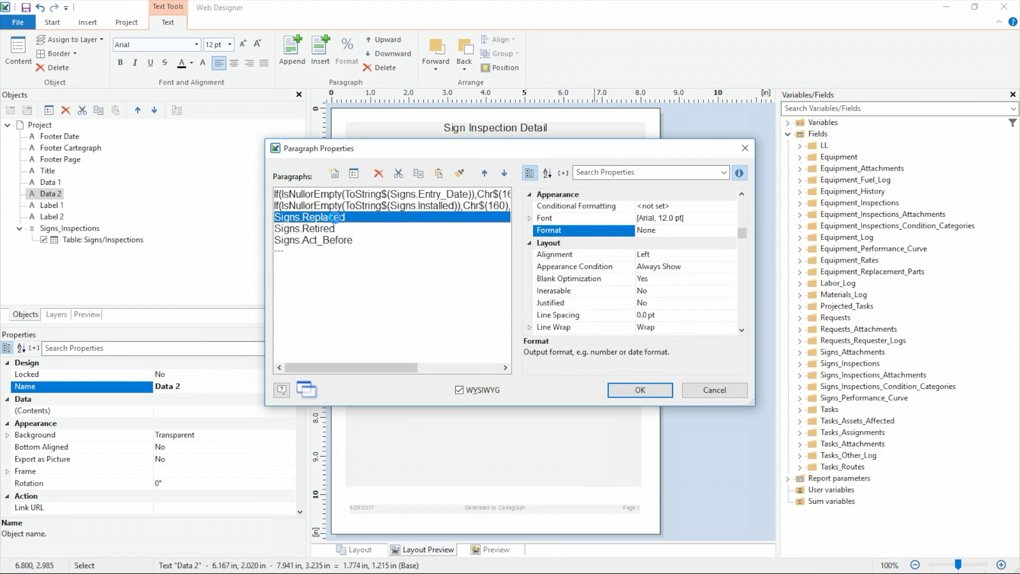
double_click(335, 218)
key(ctrl+a)
key(ctrl+v)
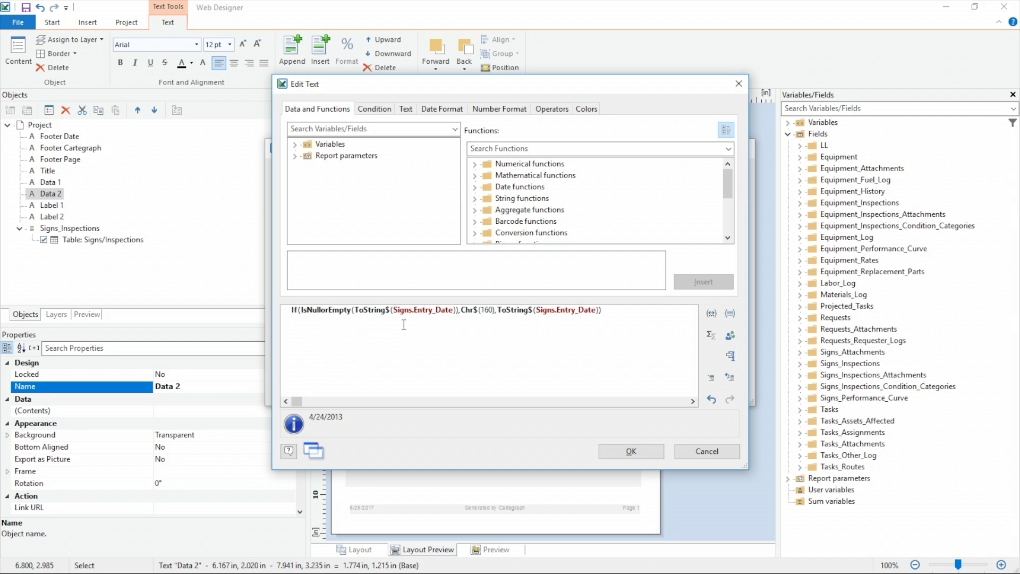
drag(452, 313, 414, 314)
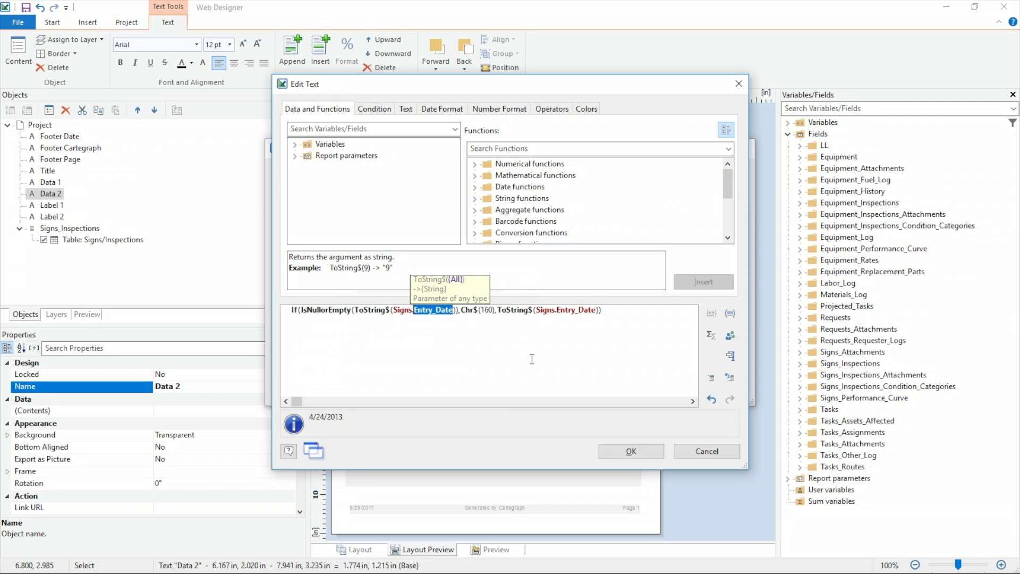
text(pl)
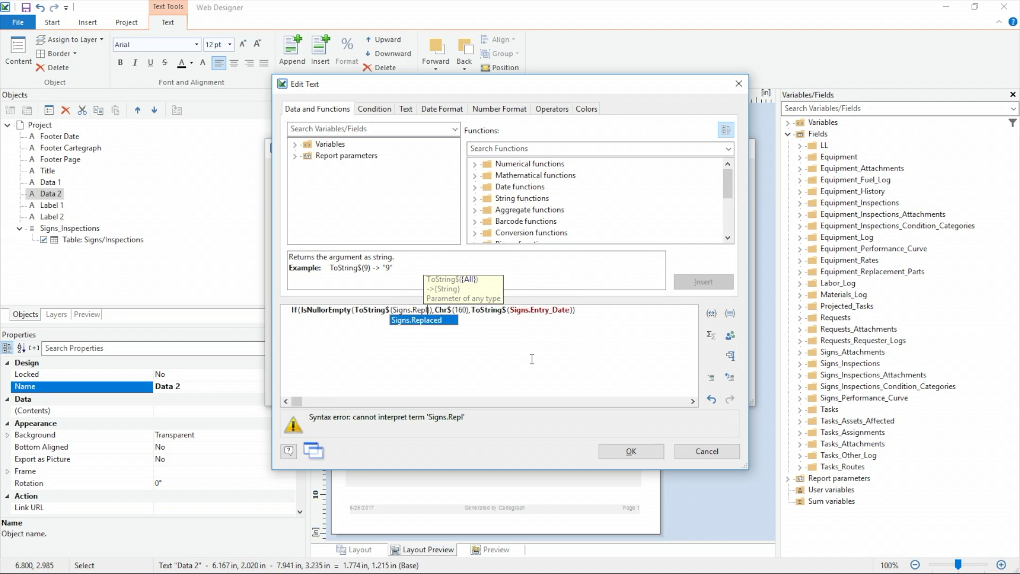
key(Return)
drag(589, 310, 552, 314)
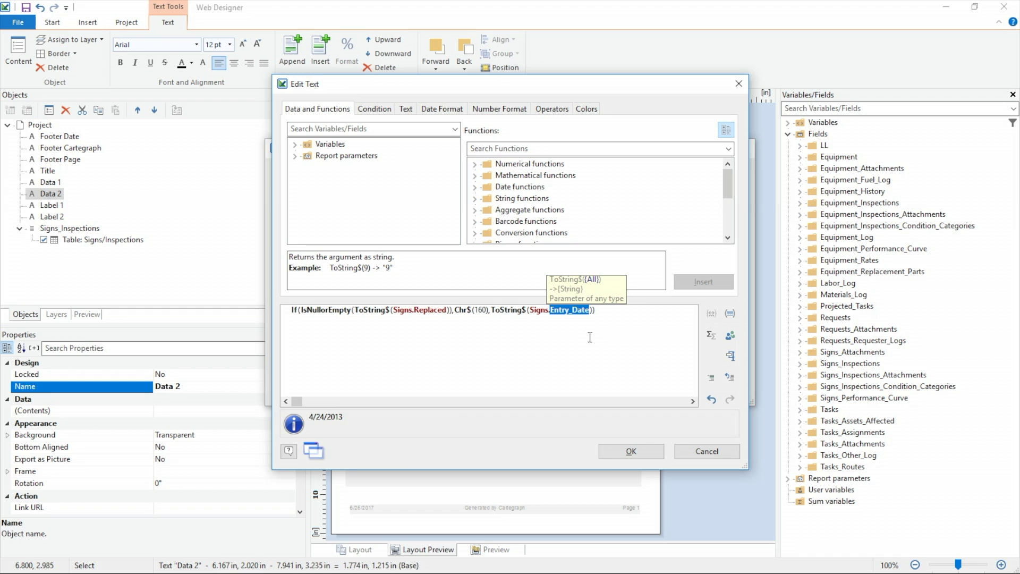
text(Repl)
key(Return)
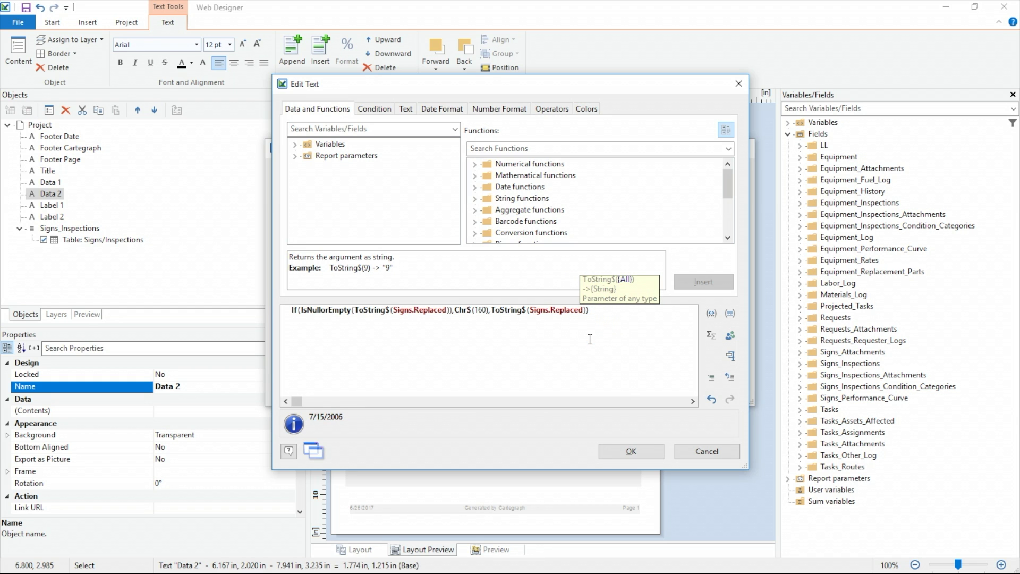
click(618, 449)
- Replace the Retired line with the blank-safe IsNullorEmpty formula on Signs.Retired
click(326, 228)
double_click(327, 228)
key(ctrl+a)
key(ctrl+v)
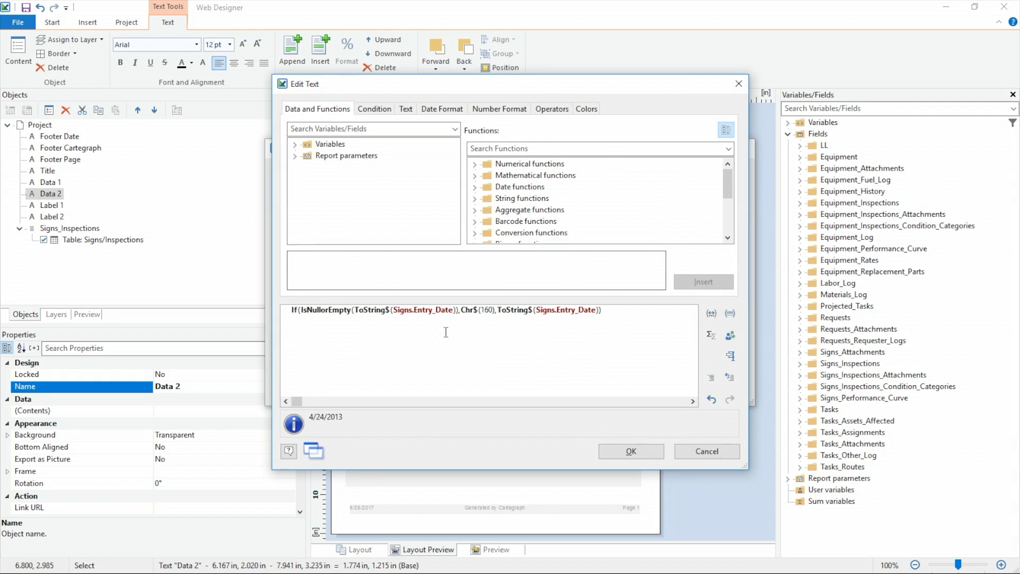
drag(453, 310, 415, 311)
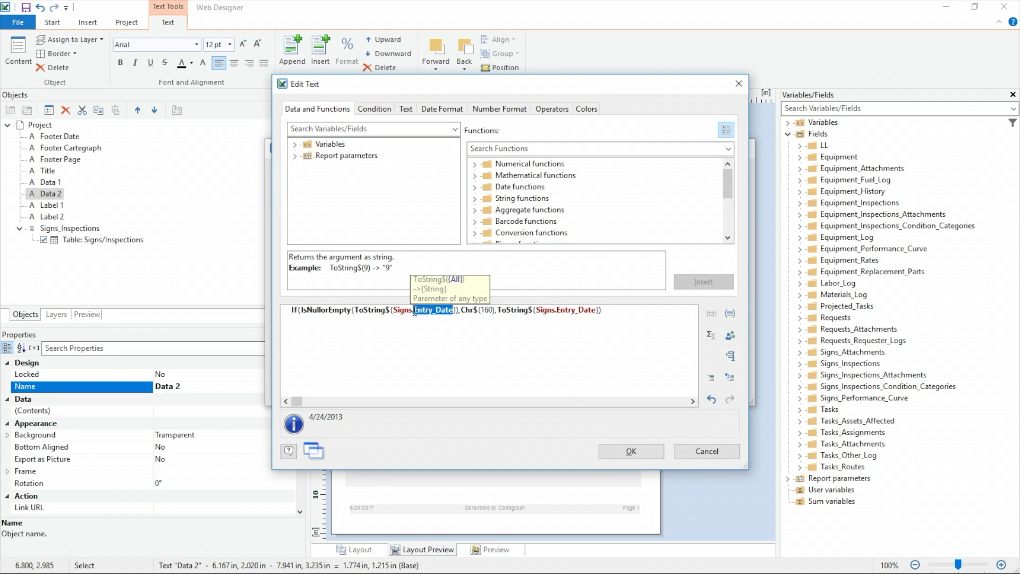
text(Retired)
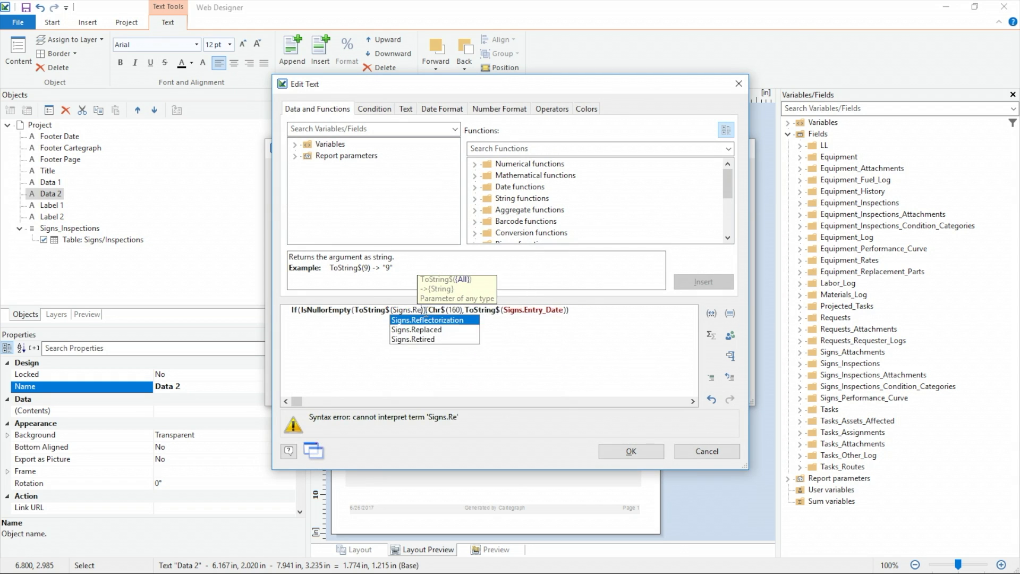
drag(585, 310, 546, 313)
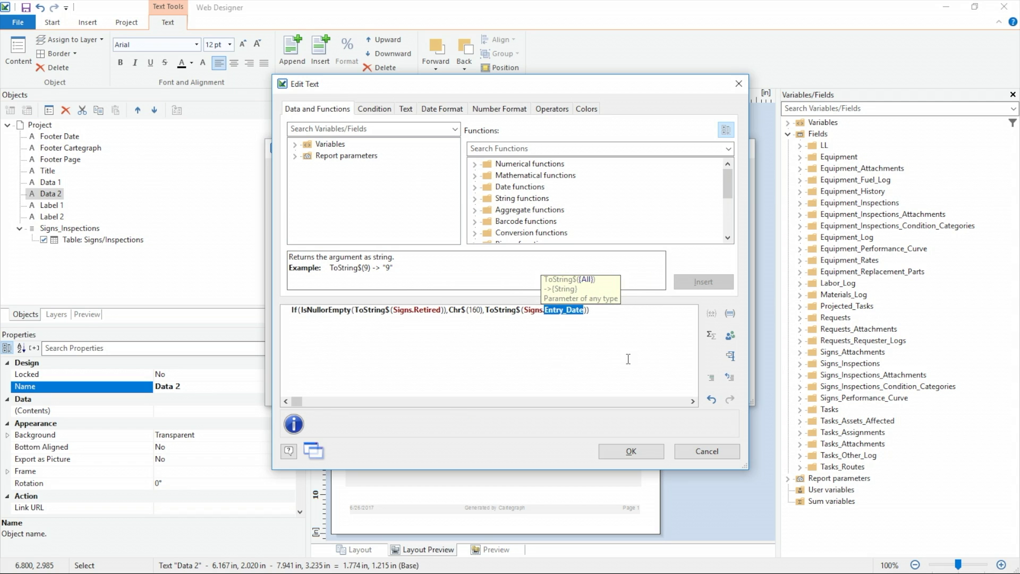
text(Retired)
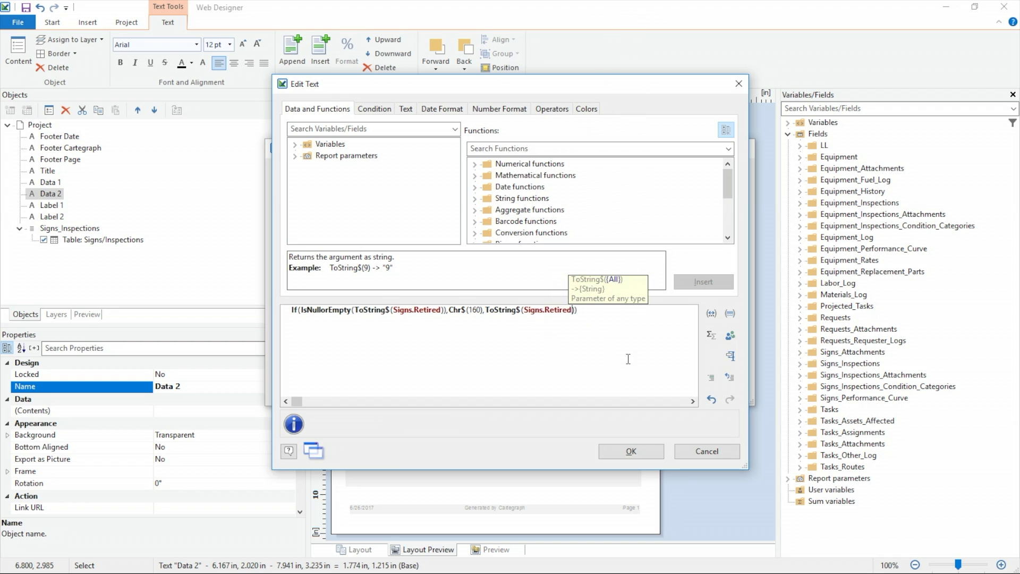
click(629, 451)
- Replace the Act Before line with the IsNullorEmpty formula on Signs.Act_Before
double_click(332, 241)
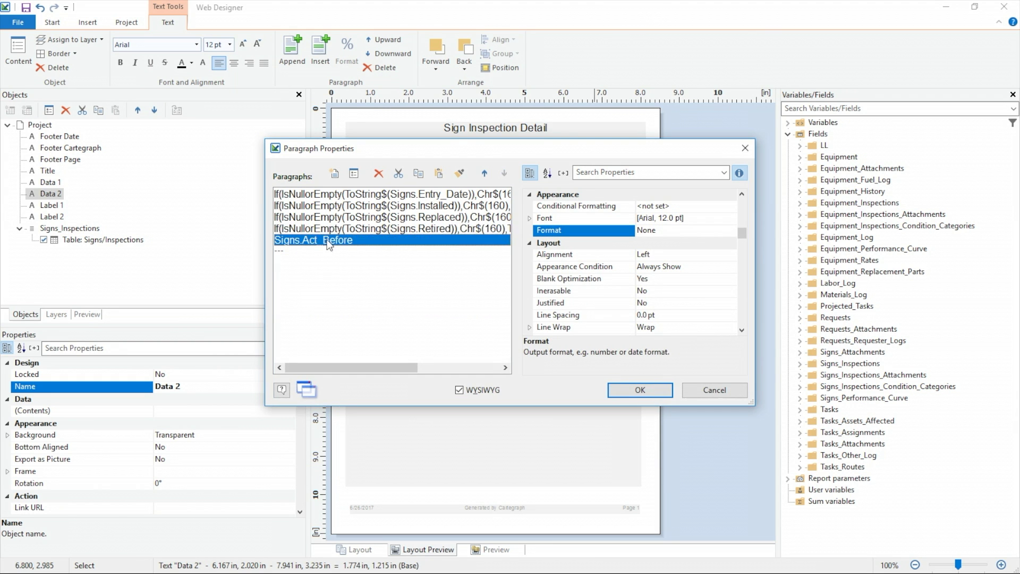
key(ctrl+a)
key(ctrl+v)
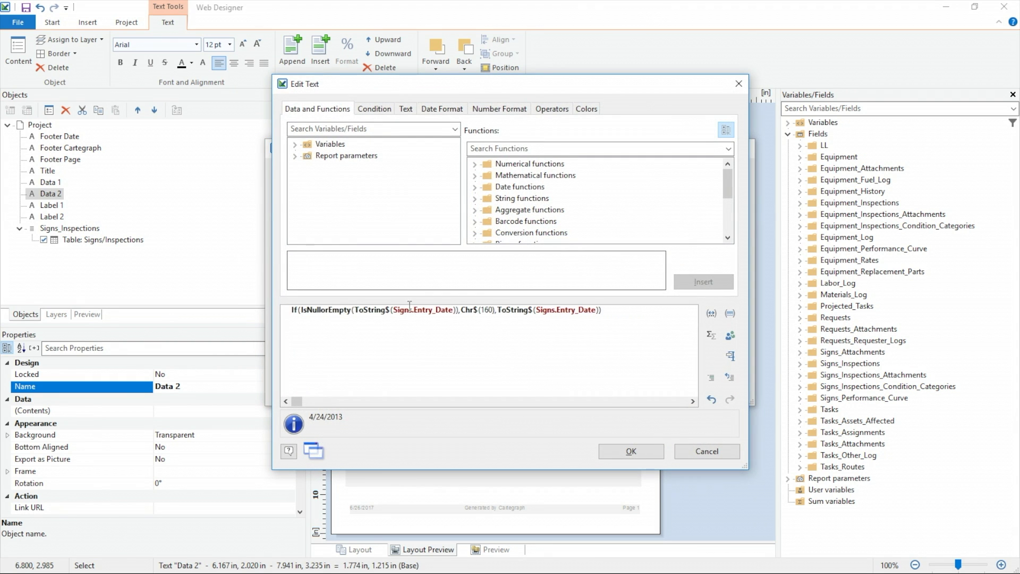
drag(453, 309, 417, 310)
text(Ac)
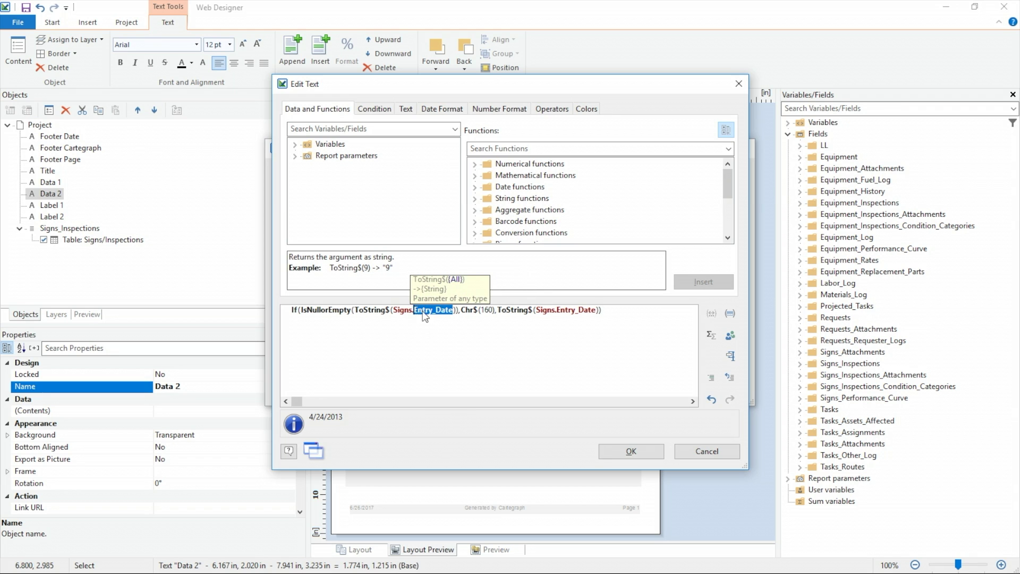
key(Return)
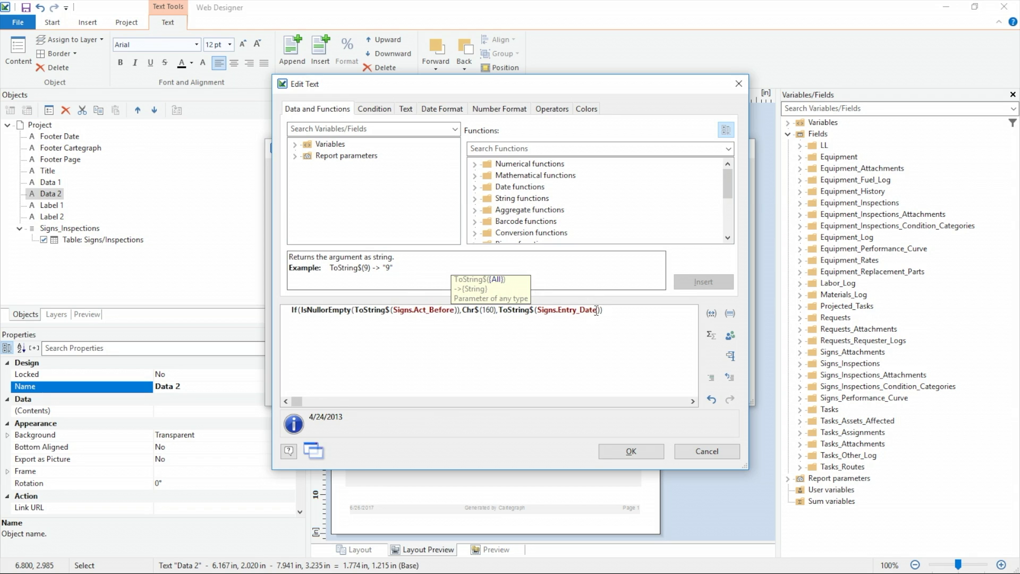
drag(596, 310, 559, 311)
text(Ac)
key(Return)
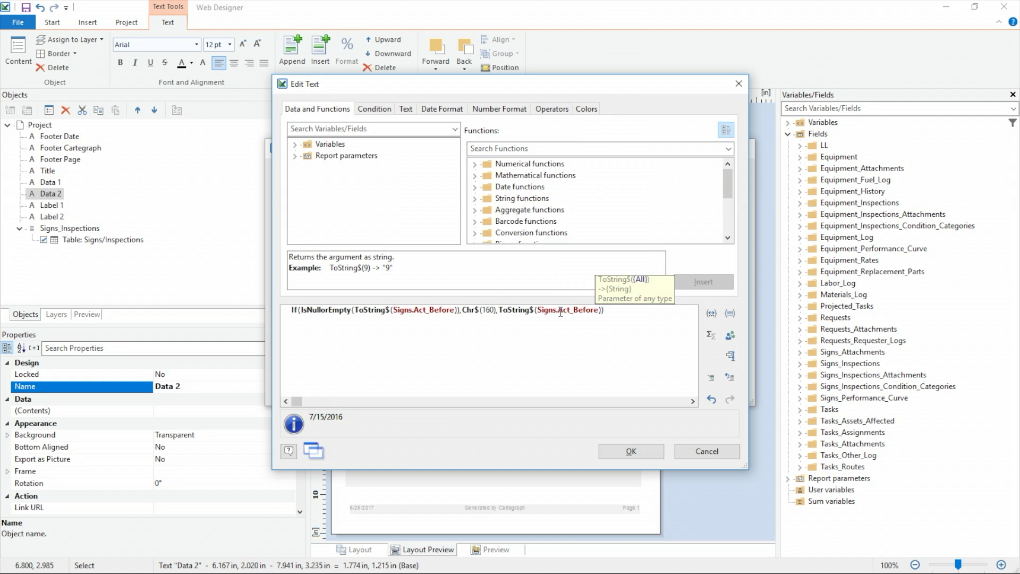
click(630, 451)
- Close Data 2's paragraph properties and open Data 1's paragraph list
click(644, 393)
click(451, 210)
double_click(452, 210)
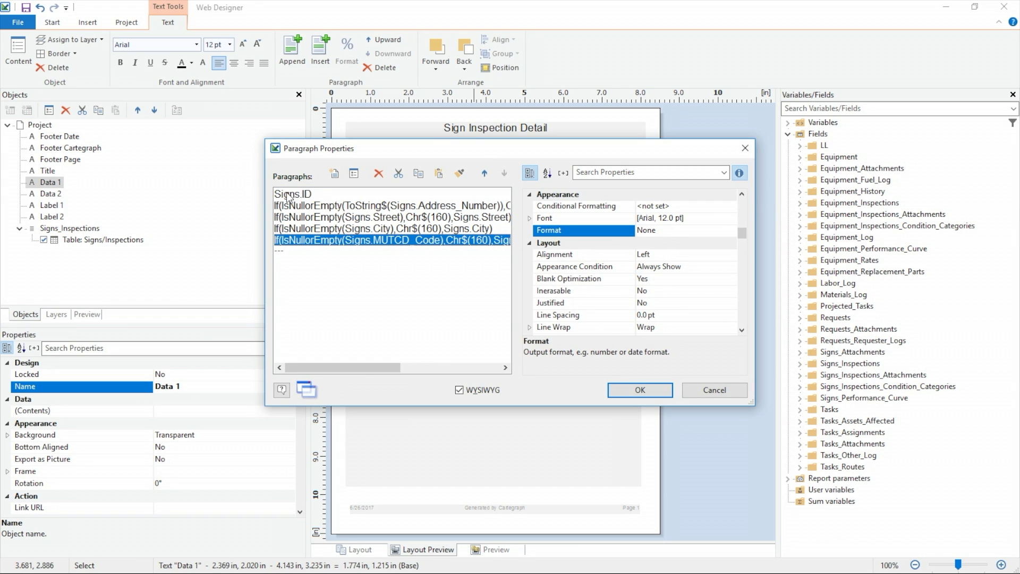
- Close Data 1's paragraph properties, save the report project, and minimize the designer
click(644, 393)
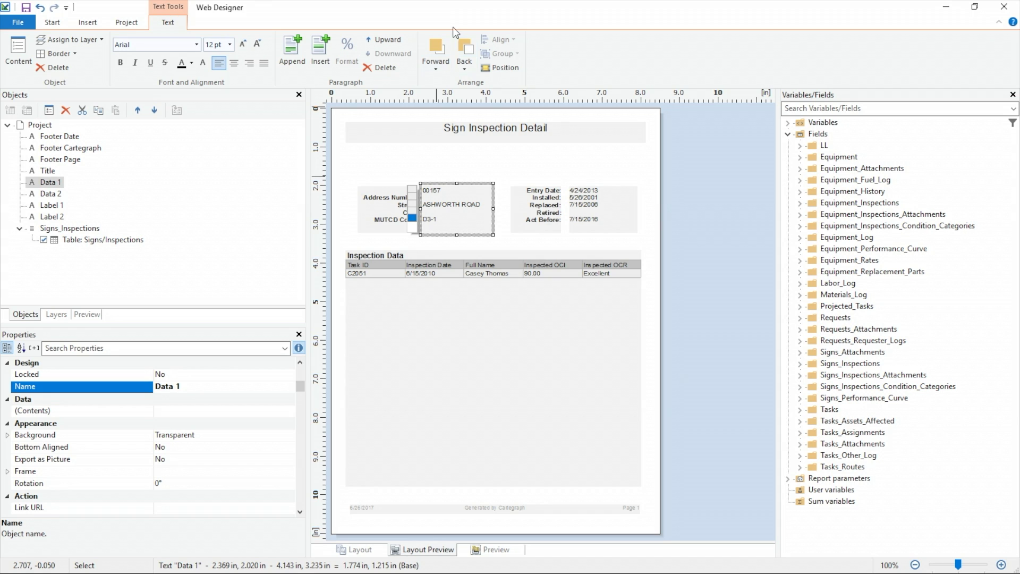
click(26, 8)
click(946, 7)
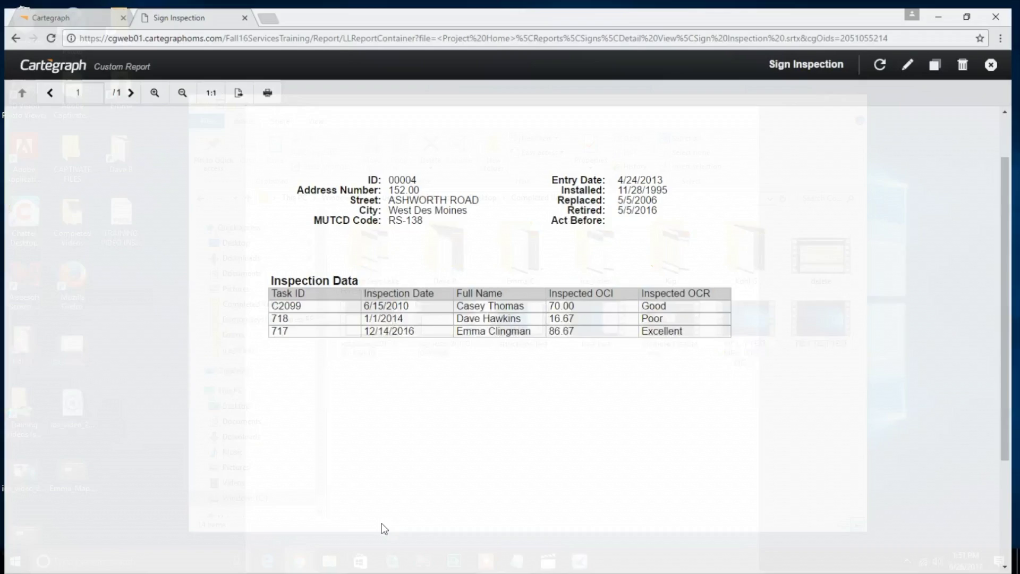
- Refresh the Sign Inspection report in the browser, then return to Web Designer
click(880, 65)
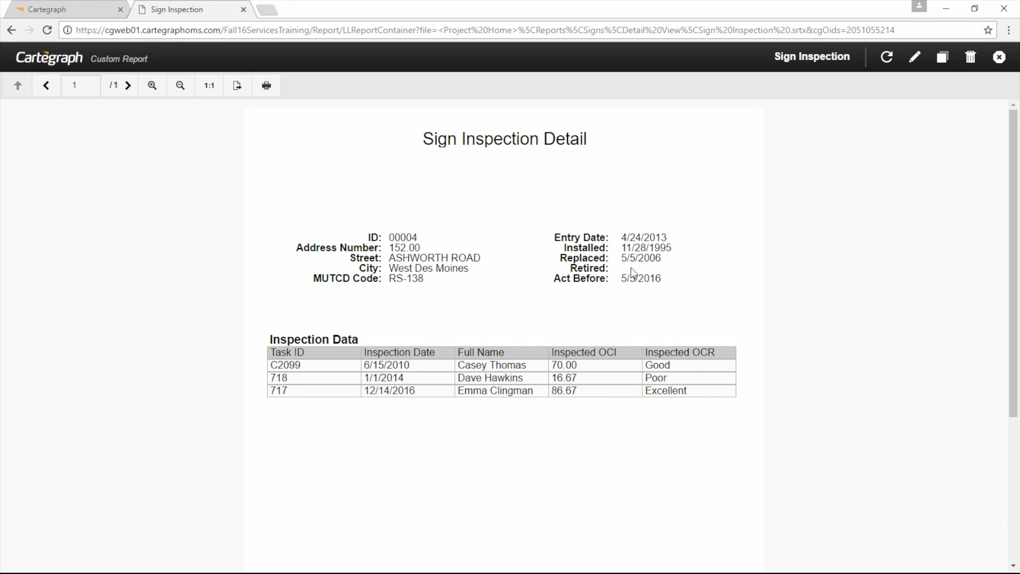
click(943, 11)
click(847, 101)
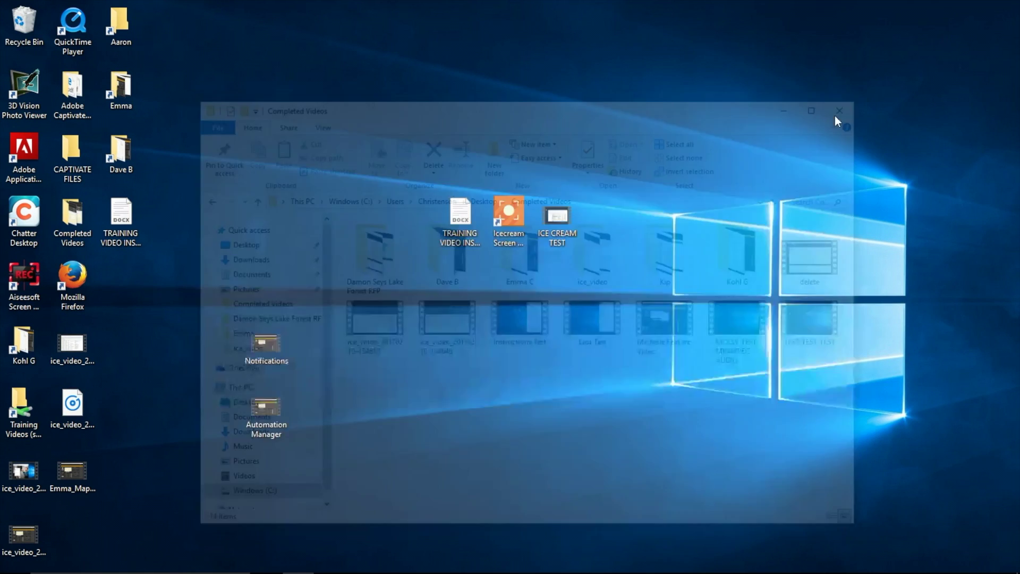
click(577, 568)
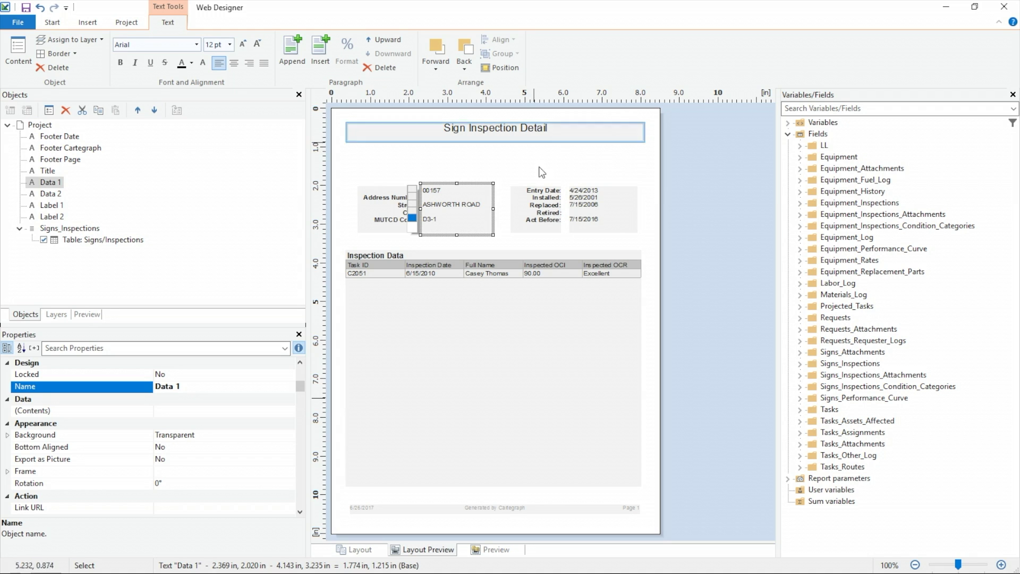
- Narrow the Sign Inspection Detail title box to 4.271 in wide, ending at 4.653 in
click(575, 132)
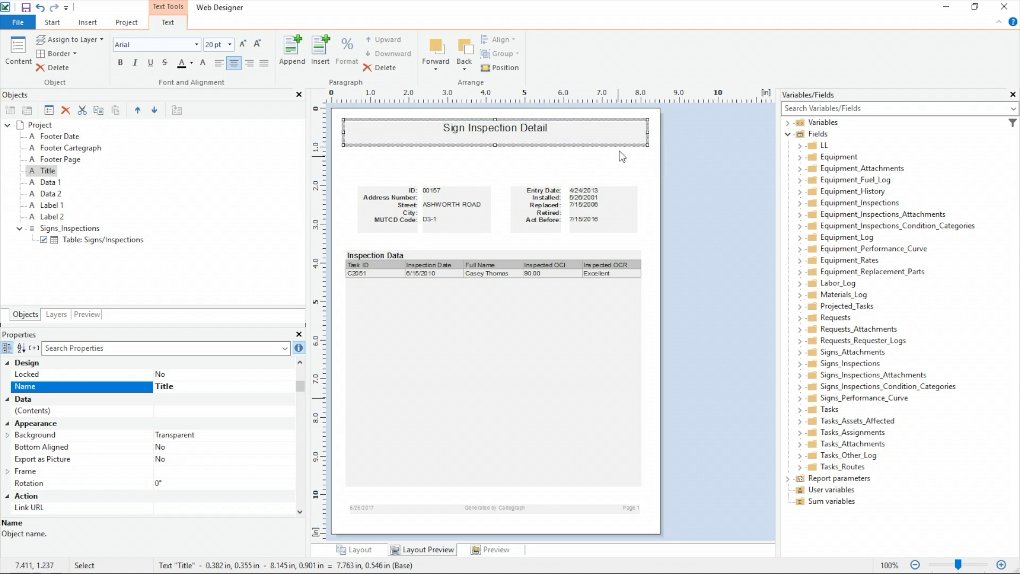
drag(647, 133, 513, 139)
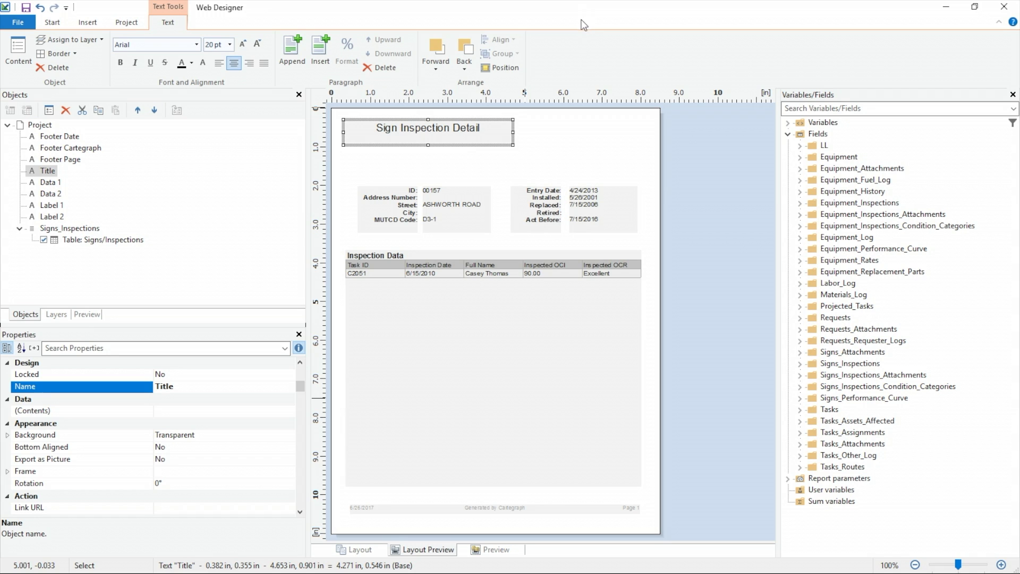
click(90, 22)
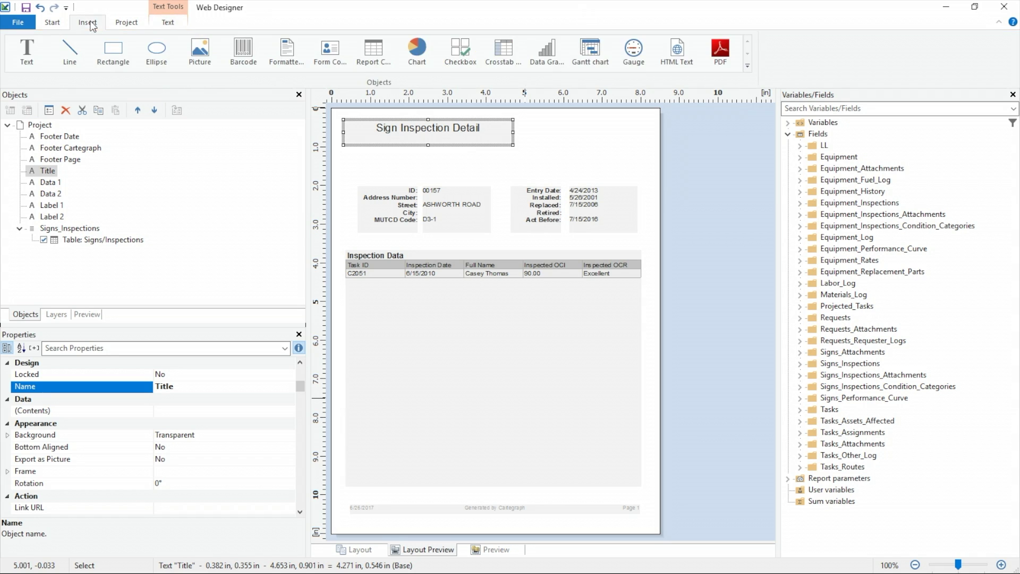
- Draw a 3.103 × 1.476 in picture frame right of the title, sourced from a formula
click(208, 60)
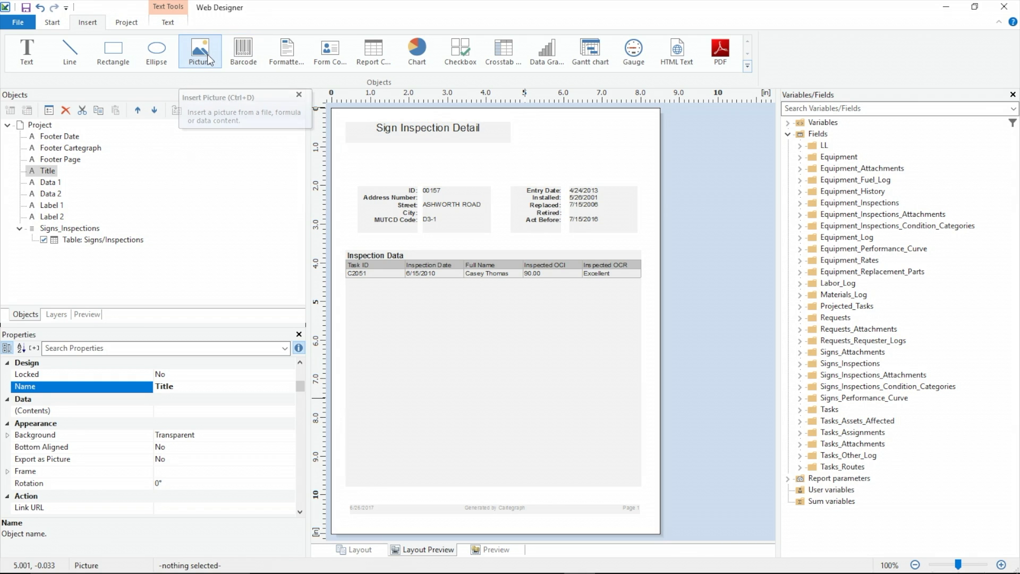
drag(521, 123, 641, 180)
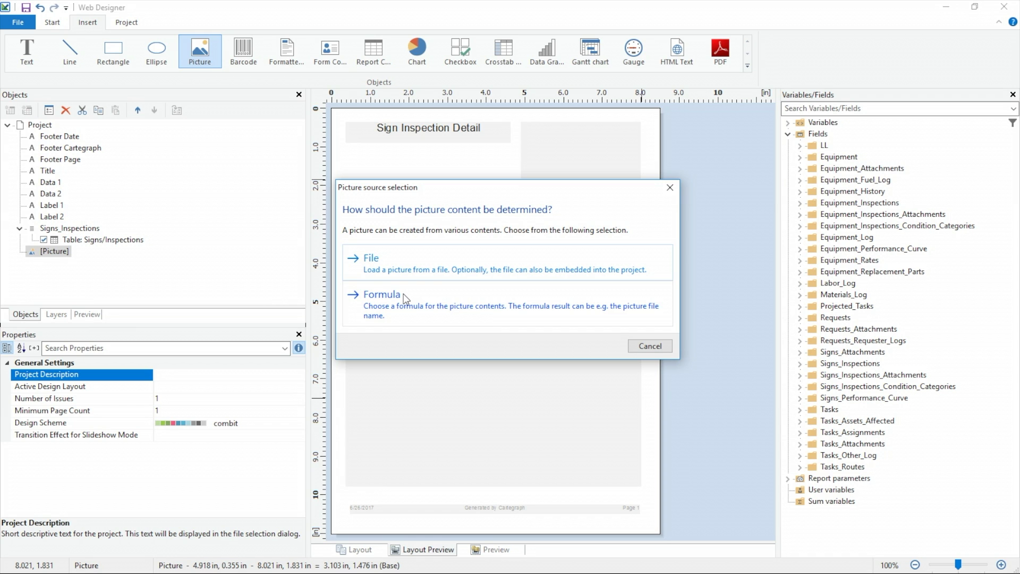
click(401, 293)
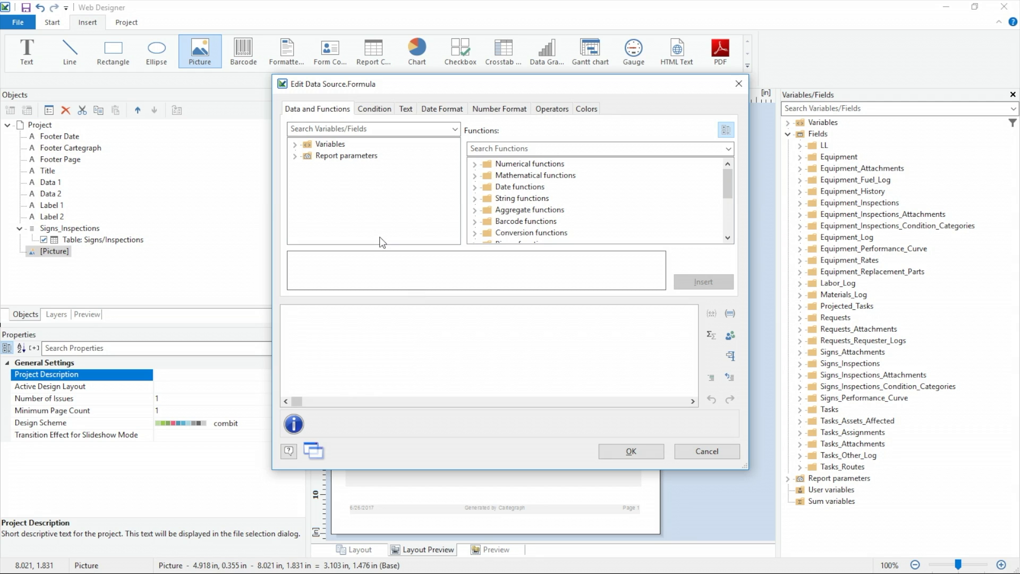
- Insert the Sign_MUTCD_Codes Avatar field expression into the picture formula
text(Signs.MUTCD)
click(295, 145)
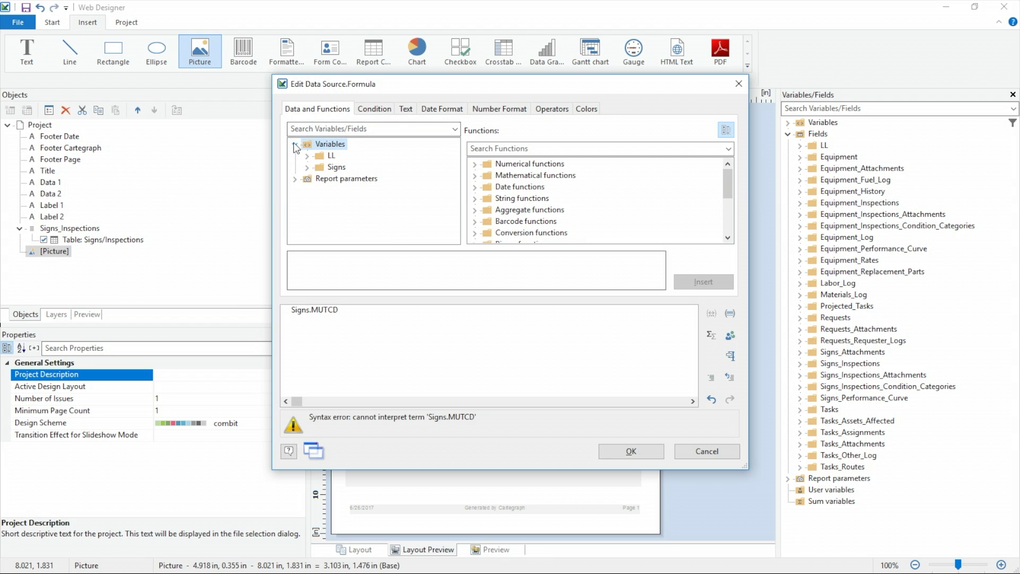
click(307, 167)
click(453, 227)
click(454, 227)
click(319, 167)
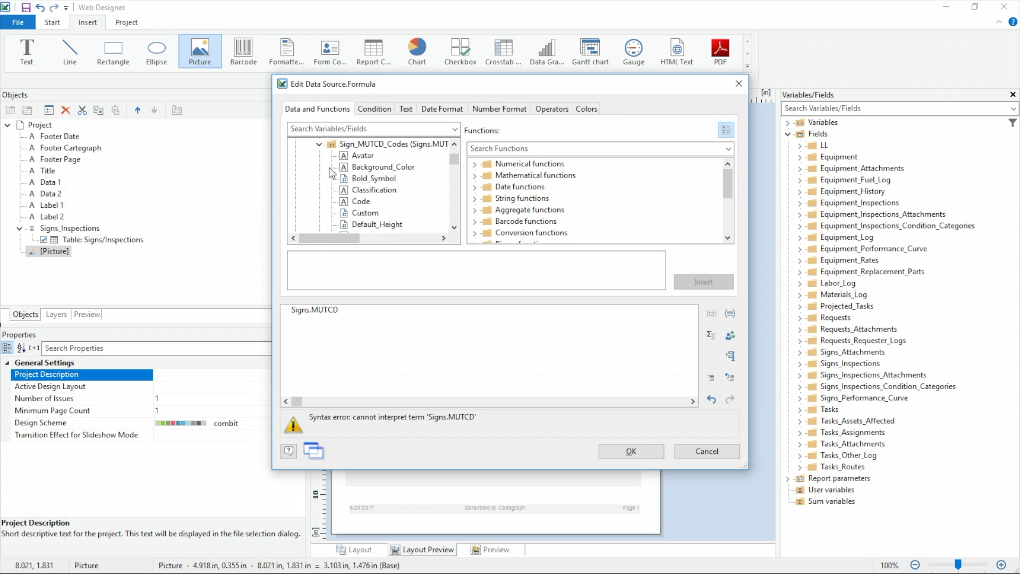
click(362, 156)
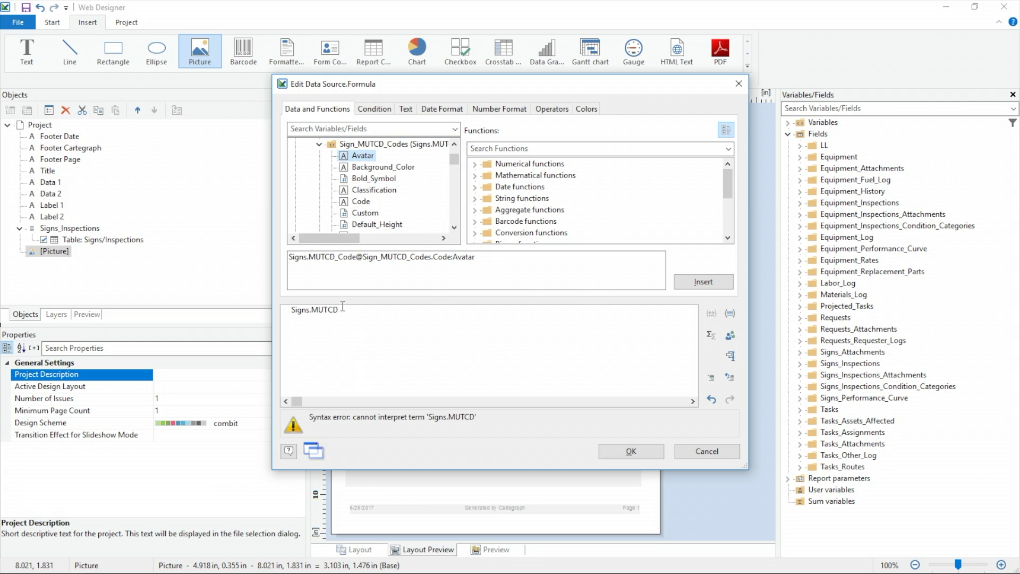
drag(342, 308, 269, 313)
key(Delete)
click(702, 281)
scroll(456, 156, up, 2)
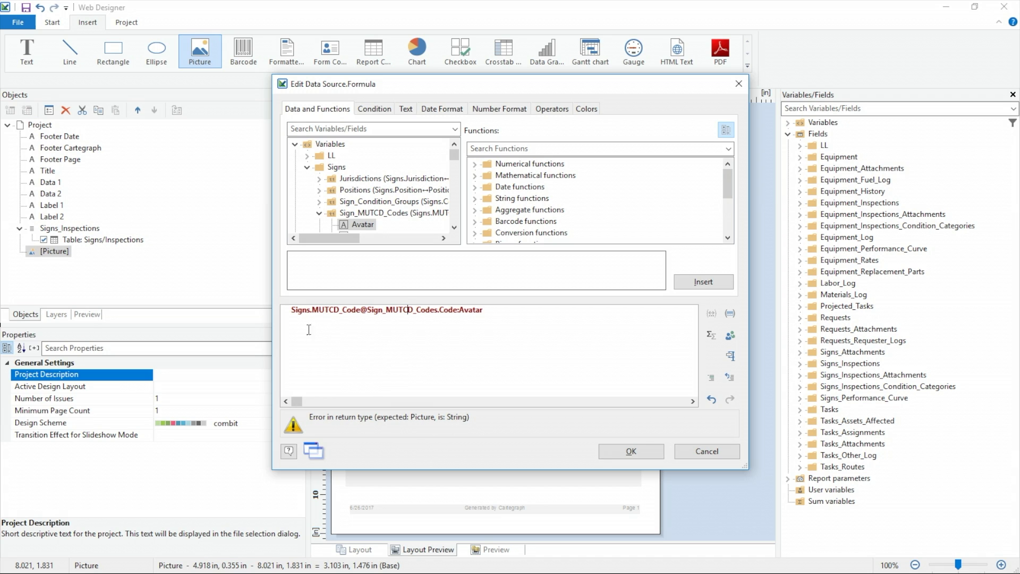
- Wrap the Avatar expression in Drawing( ), confirm the picture, and minimize the designer
double_click(294, 313)
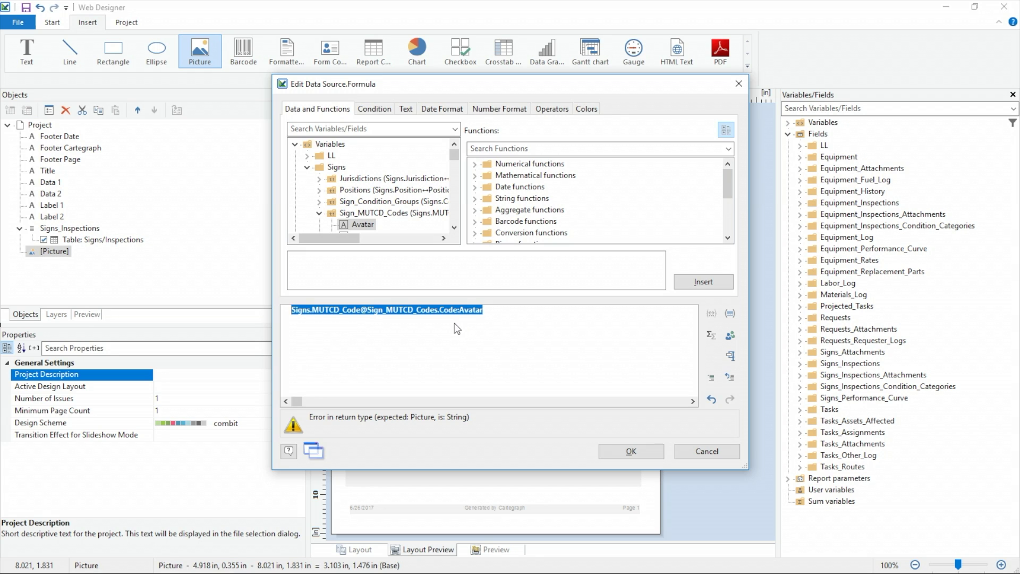
click(329, 327)
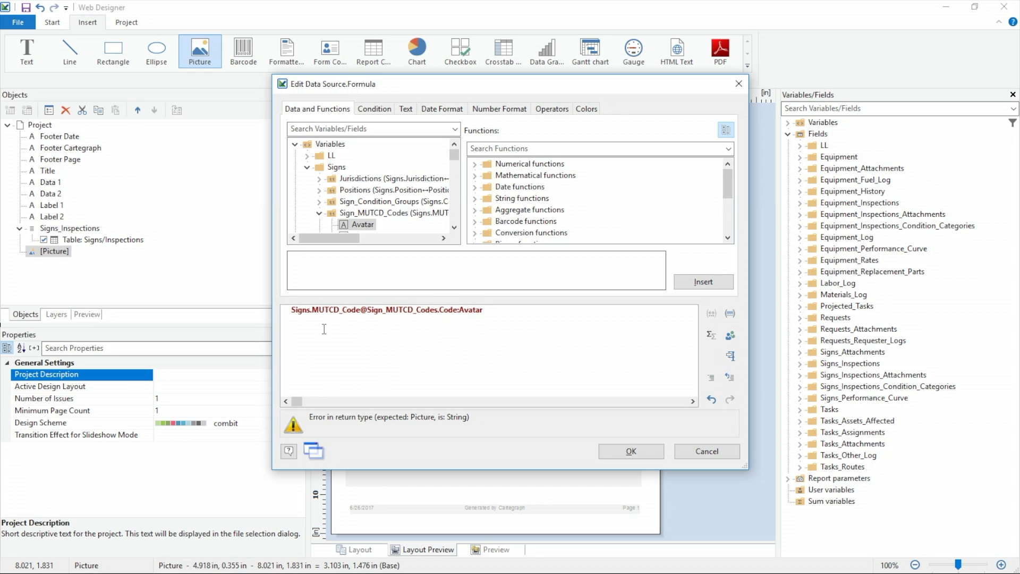
text(Drawing()
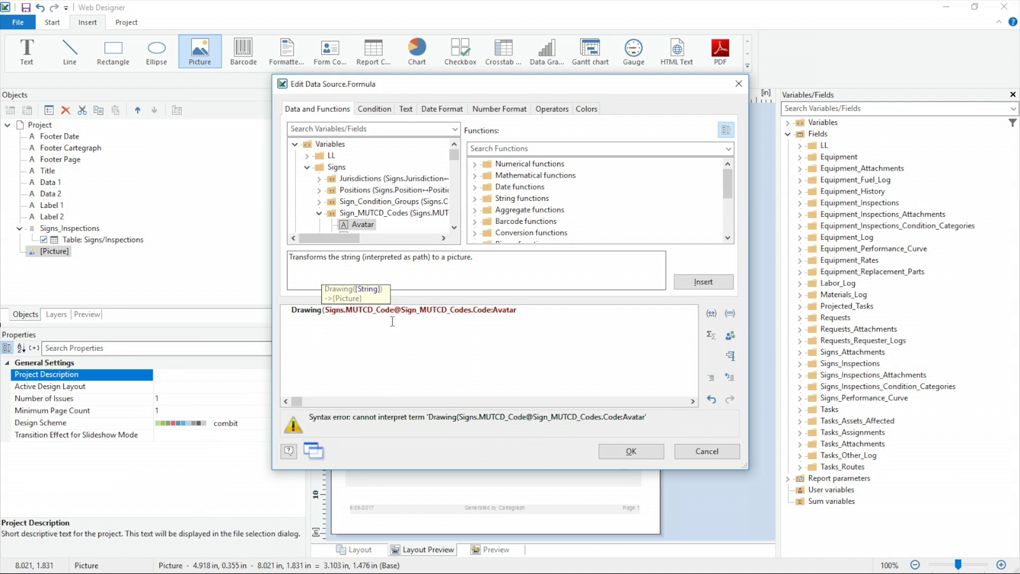
click(577, 317)
text())
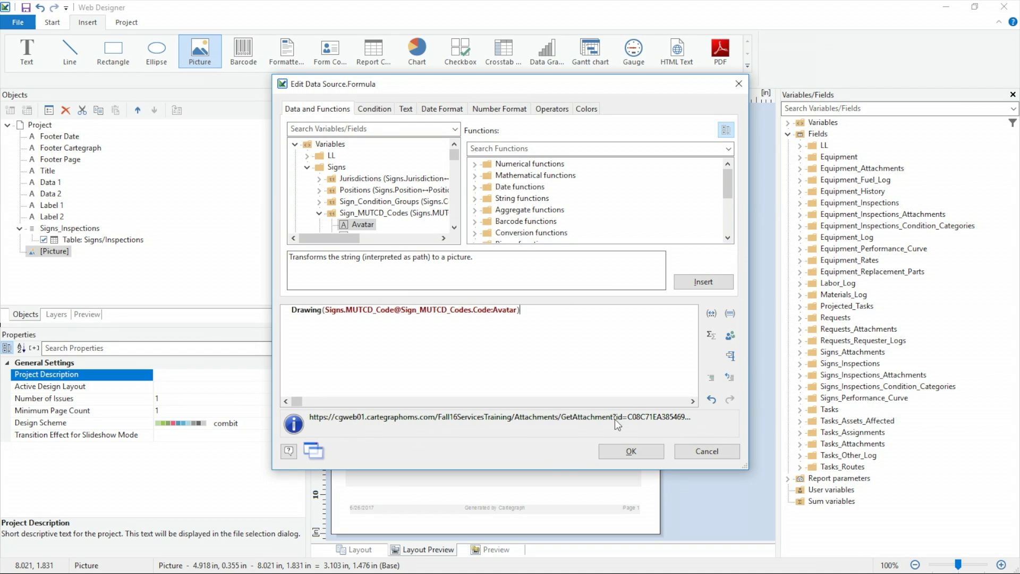
click(630, 451)
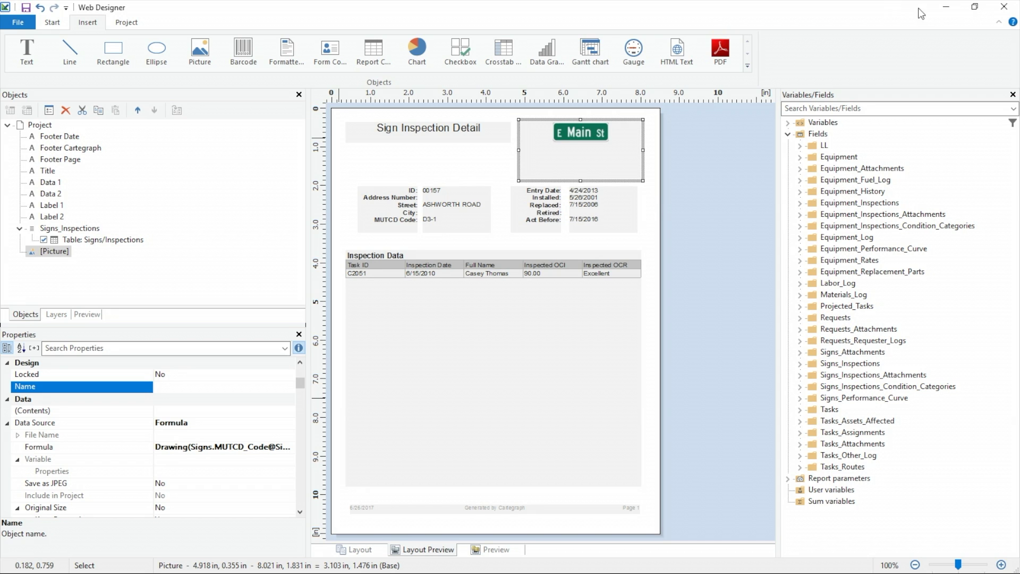
click(946, 7)
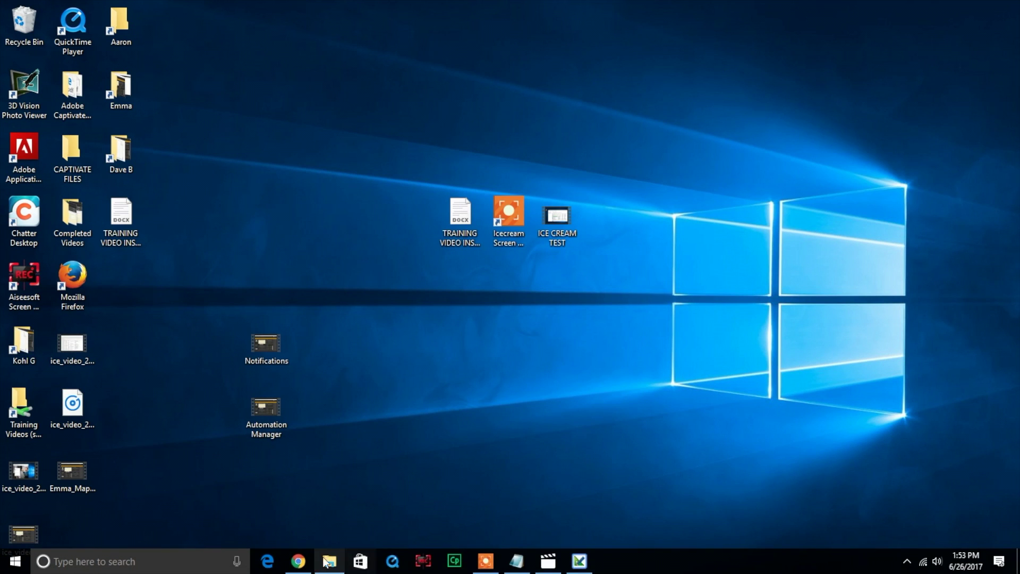
- Bring up the browser and view sign 00004's asset page
click(298, 561)
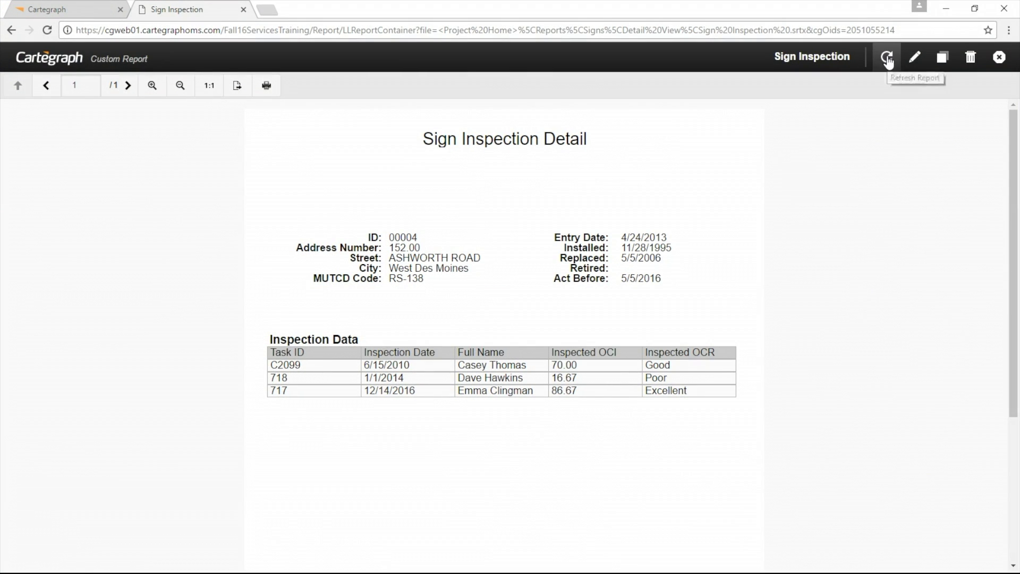
click(88, 11)
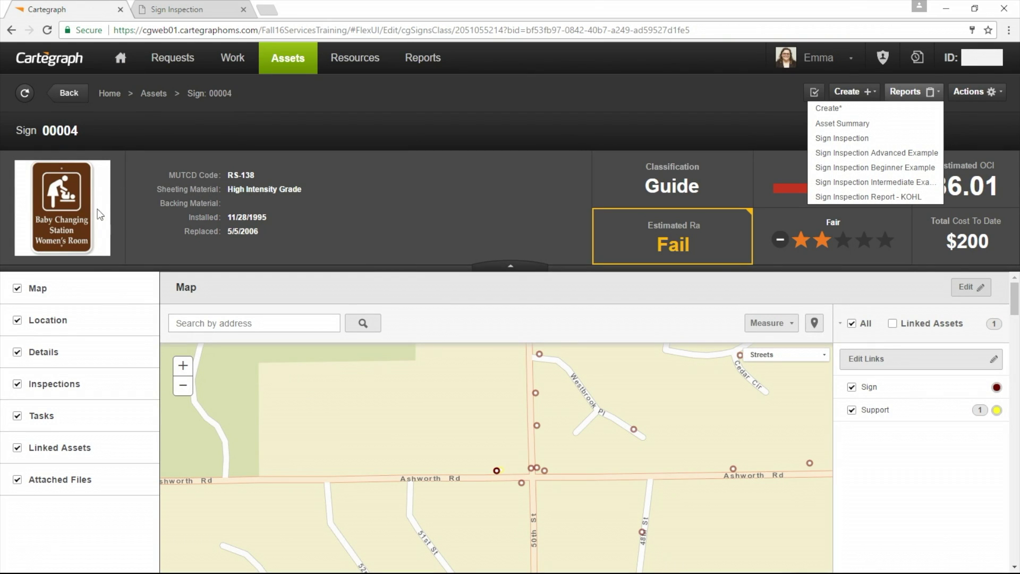
click(423, 323)
scroll(427, 323, down, 15)
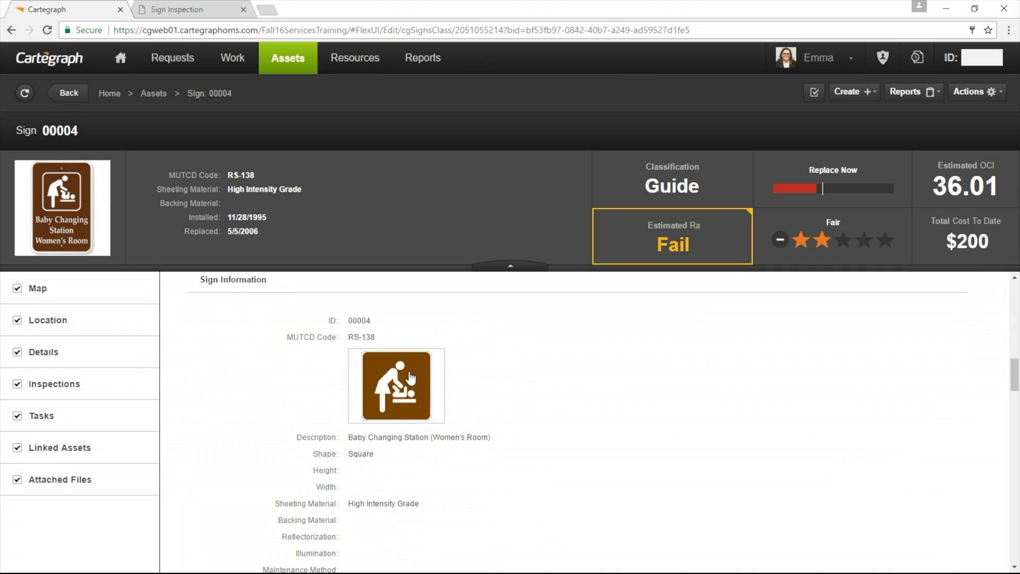
- Refresh the report to show the RS-138 avatar, compare with the asset record, and minimize Chrome
click(208, 17)
click(885, 57)
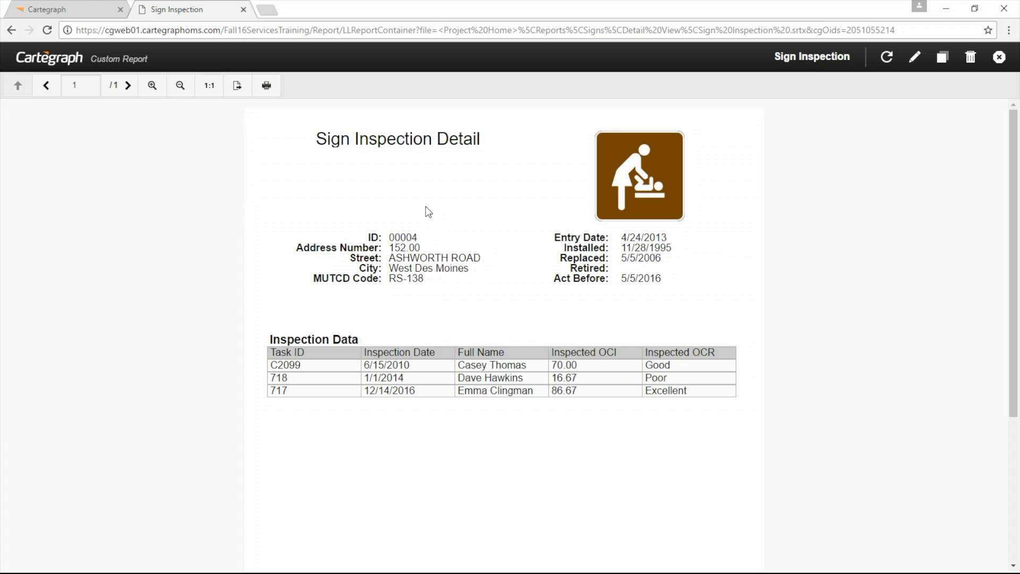
click(46, 9)
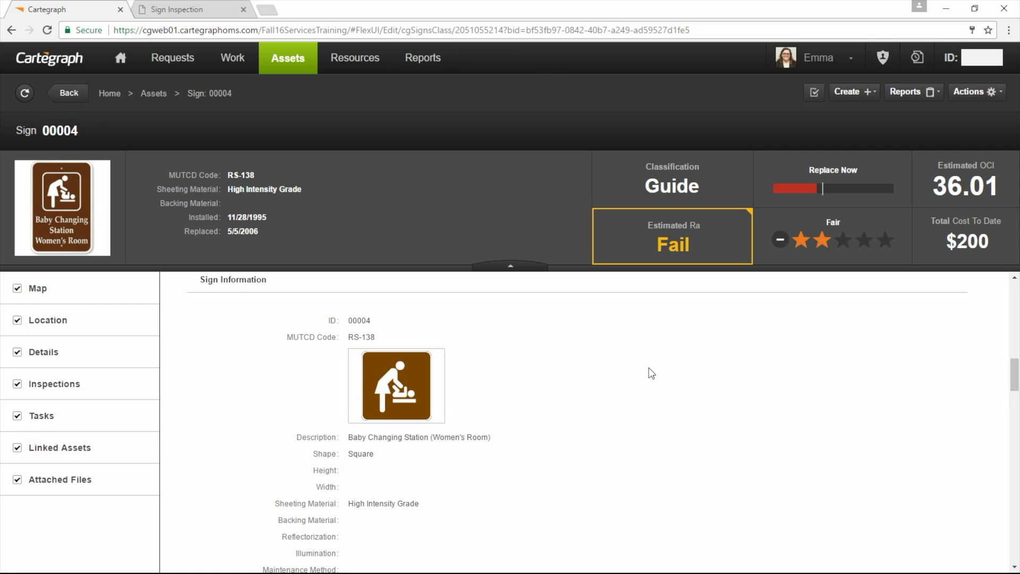
click(218, 15)
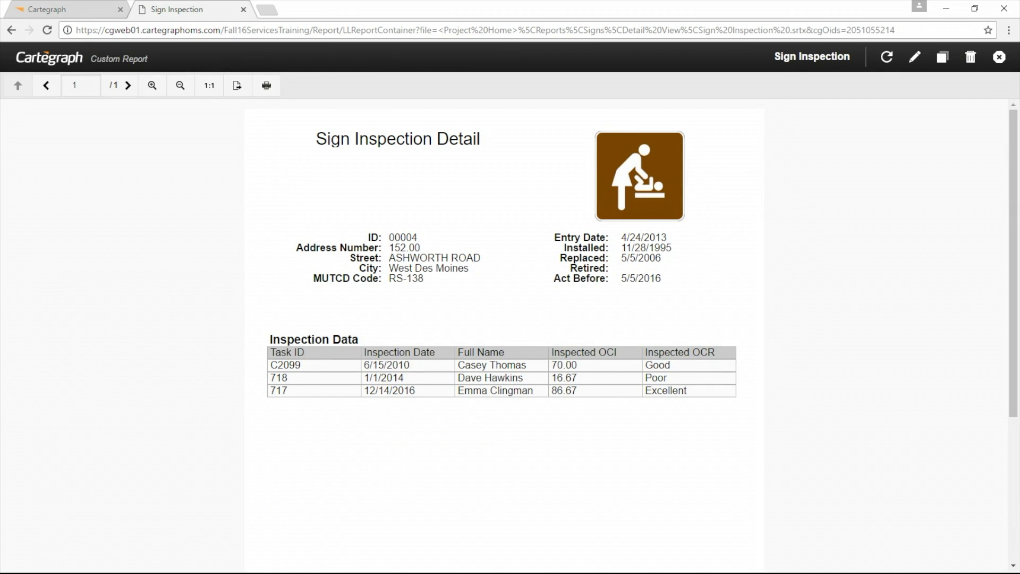
click(945, 8)
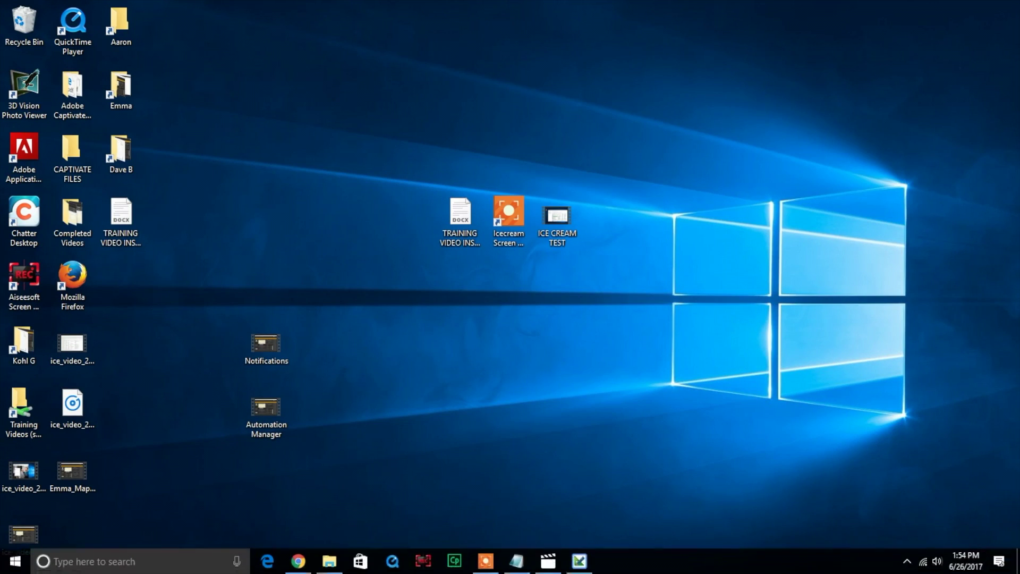
- Draw a text box below the title with formula "Estimated OCI: " + ToString$(Signs.Estimated_OCI
click(579, 561)
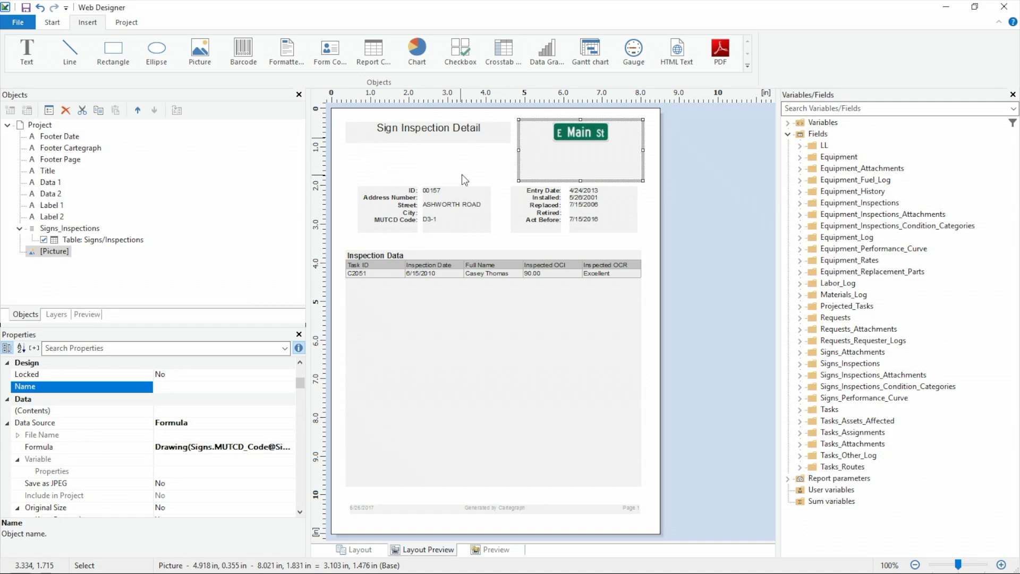
click(42, 63)
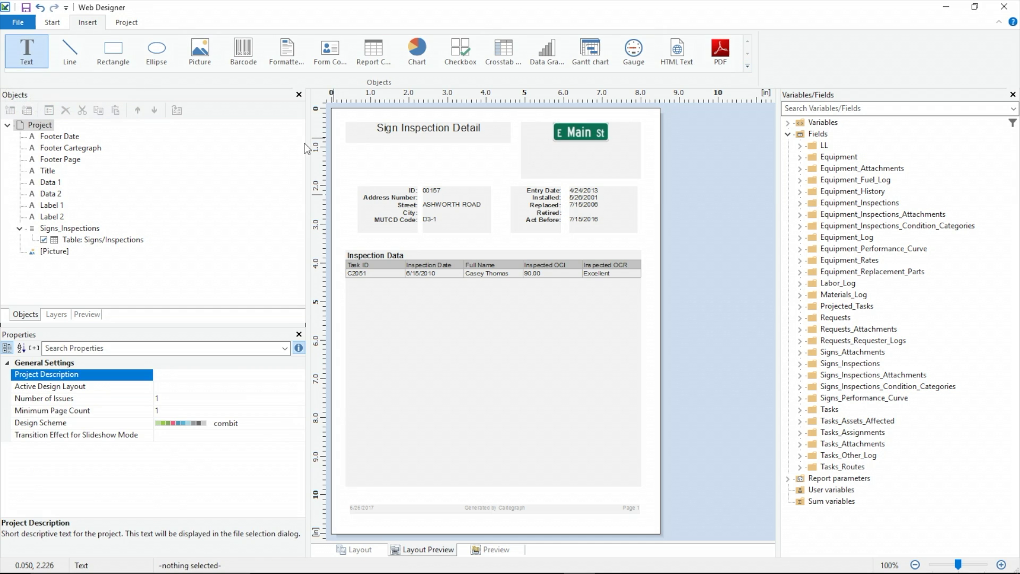
drag(364, 150, 487, 175)
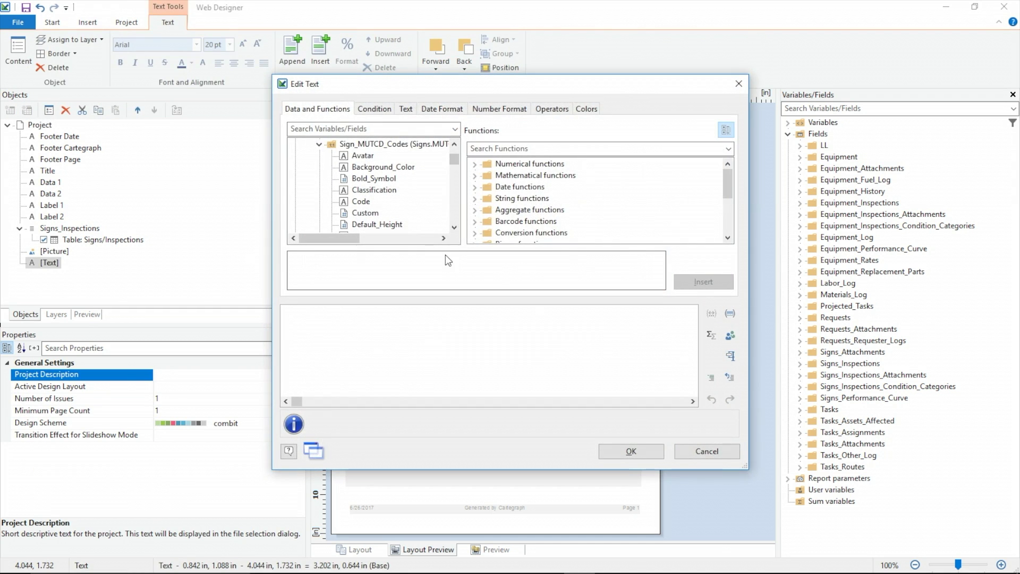
text(")
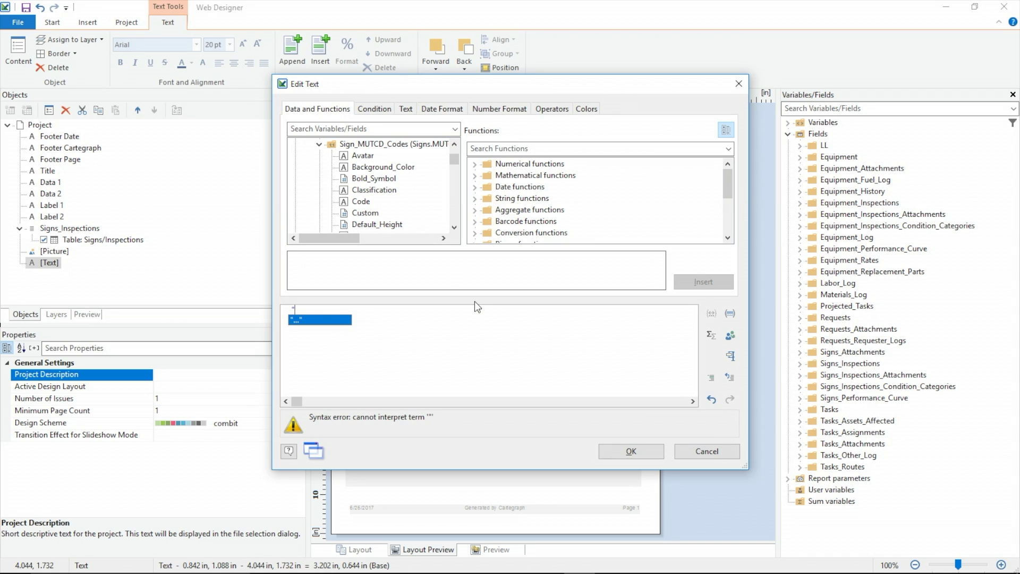
text(T)
key(BackSpace)
key(BackSpace)
text(Estimated OCI)
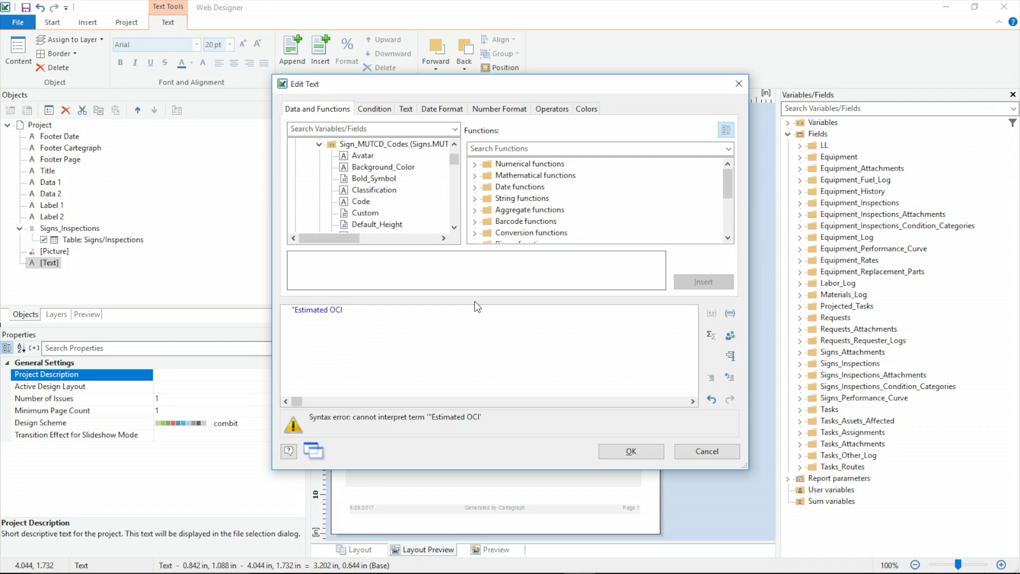
text(: " + ToS)
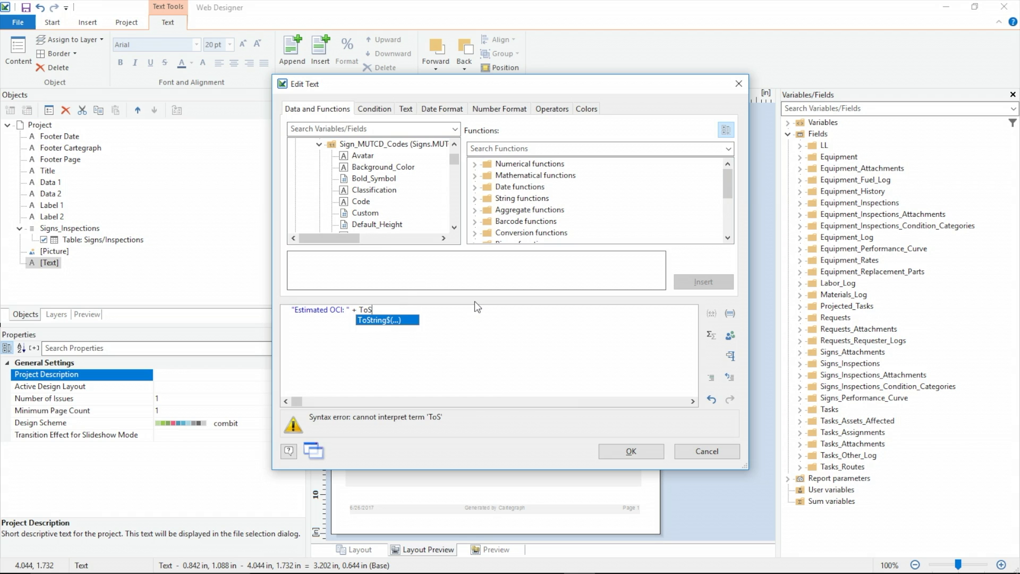
key(Return)
text(Signs.E)
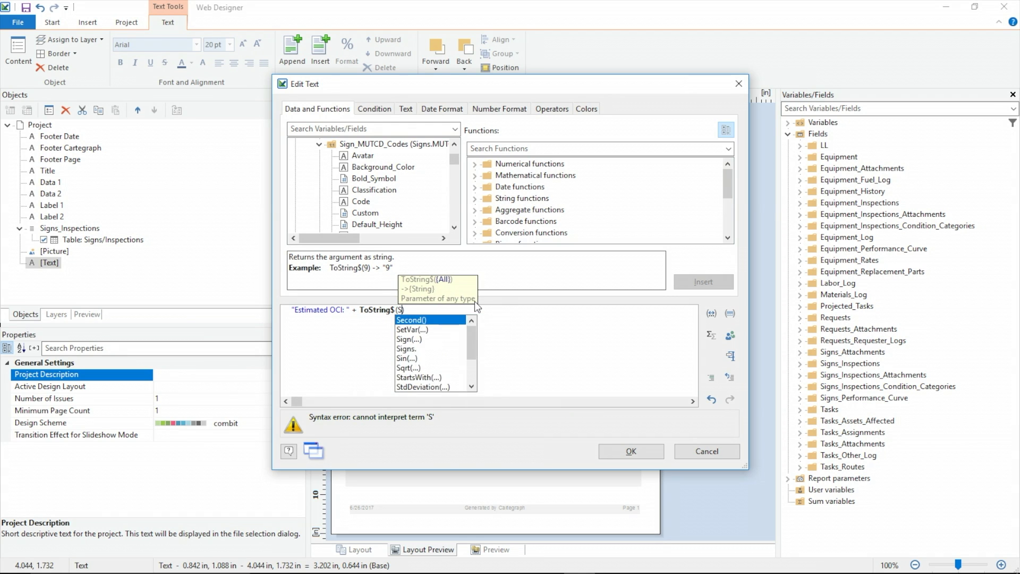
text(s)
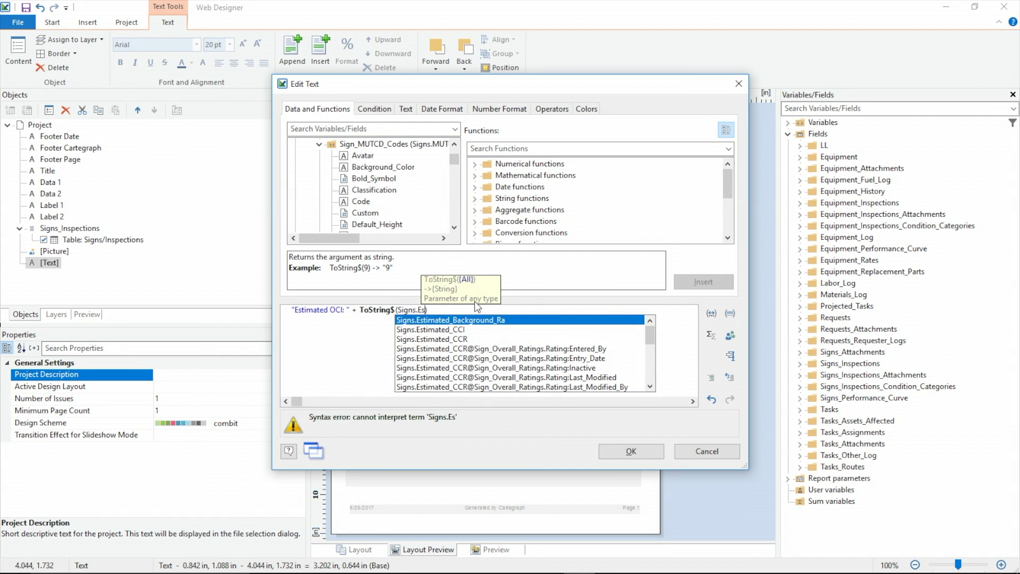
text(timated_)
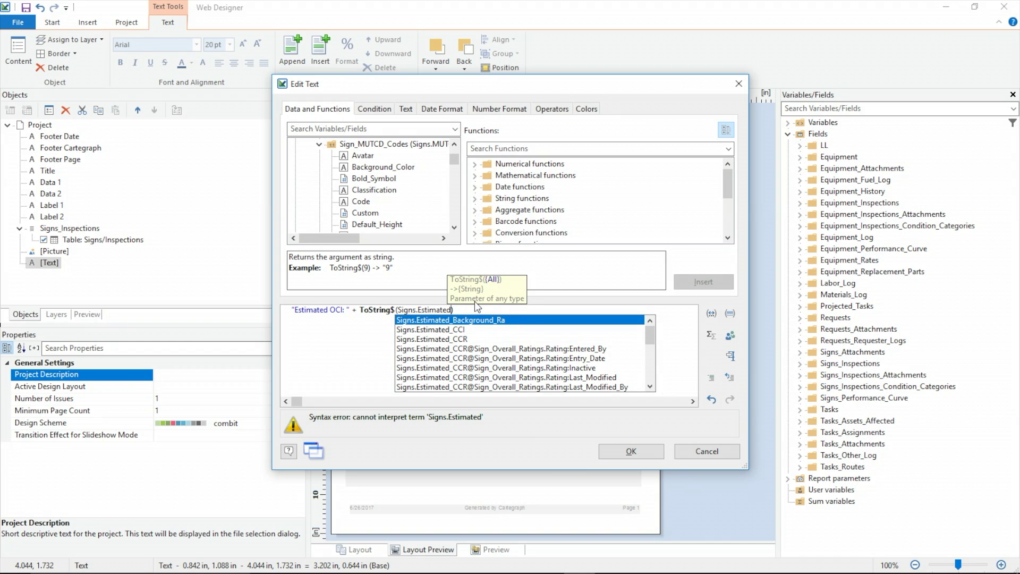
text(OCI)
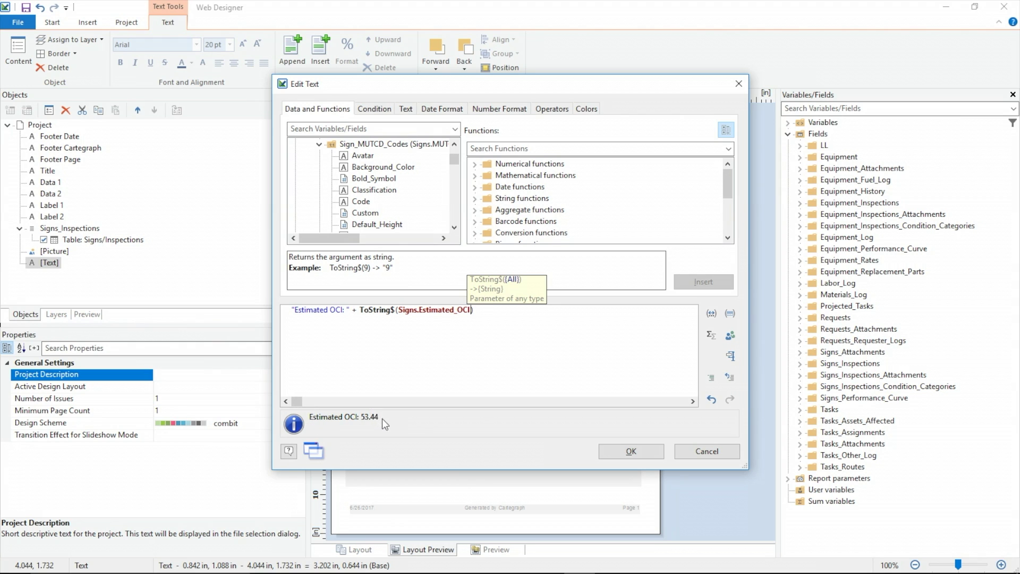
- Place the Estimated OCI text centred, enlarged to 16 pt and underlined
click(652, 456)
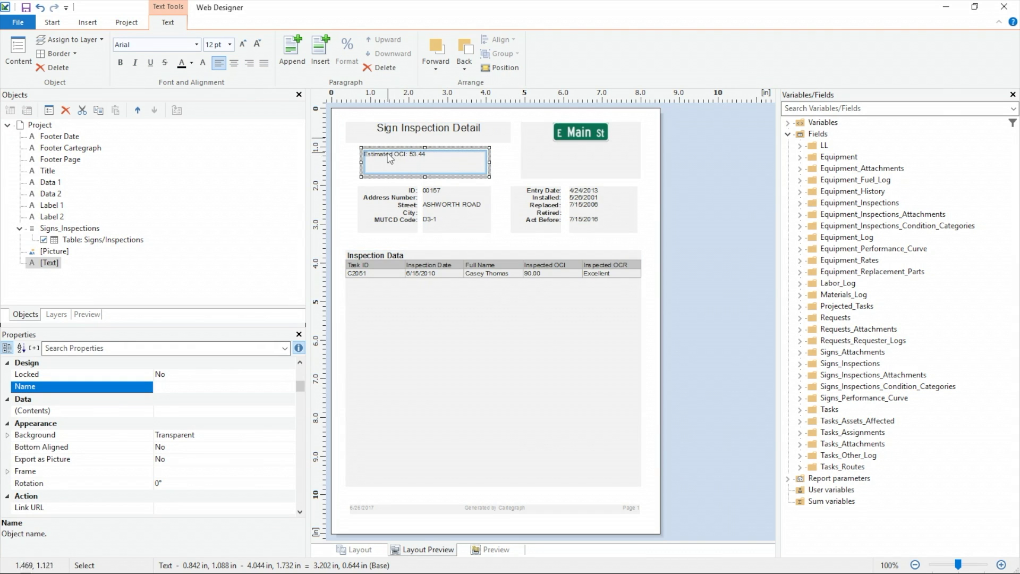
click(234, 64)
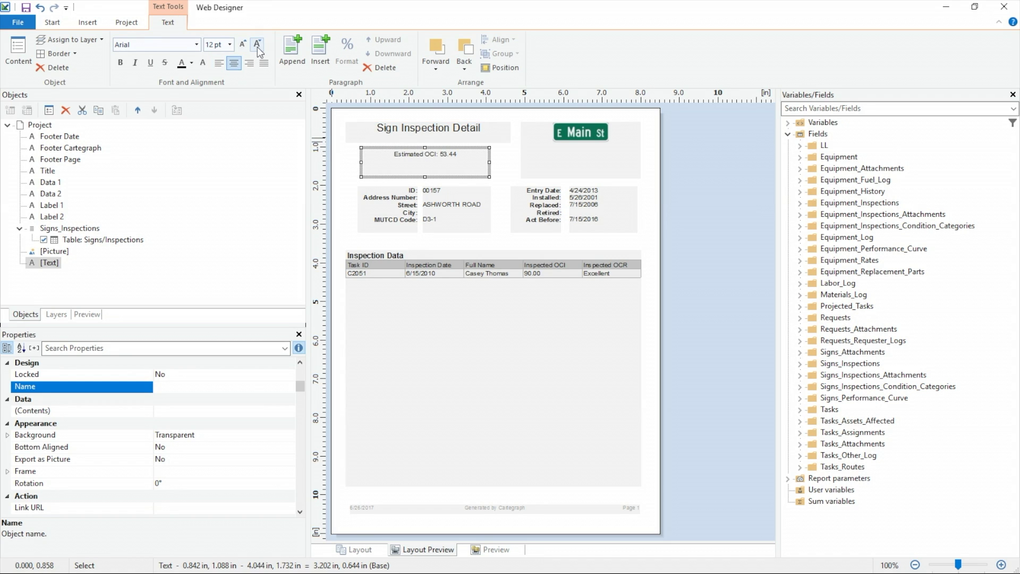
click(243, 43)
click(243, 43)
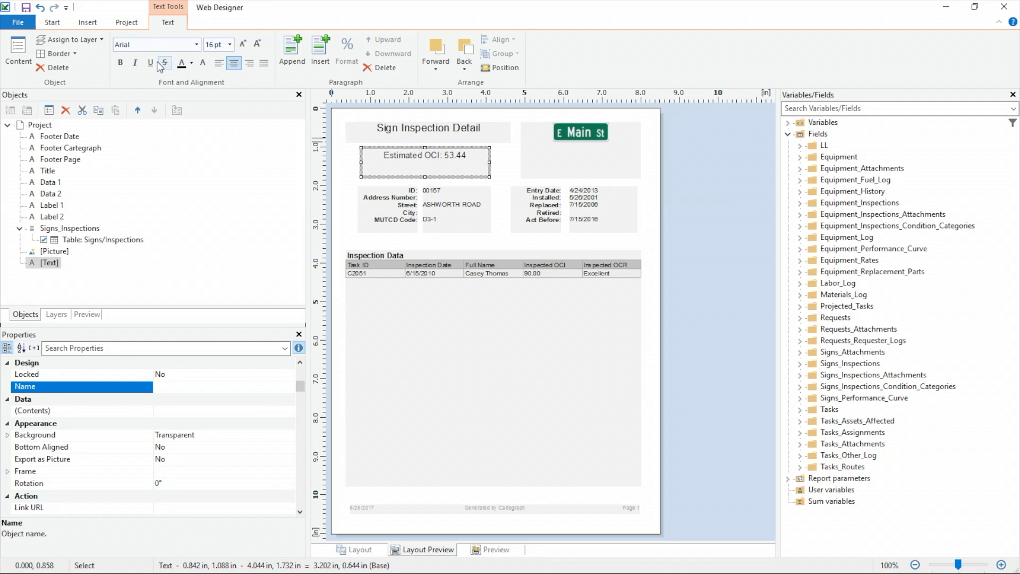
click(152, 65)
- Save the project and shorten the Inspection Data table container to 2.945 in tall
click(26, 7)
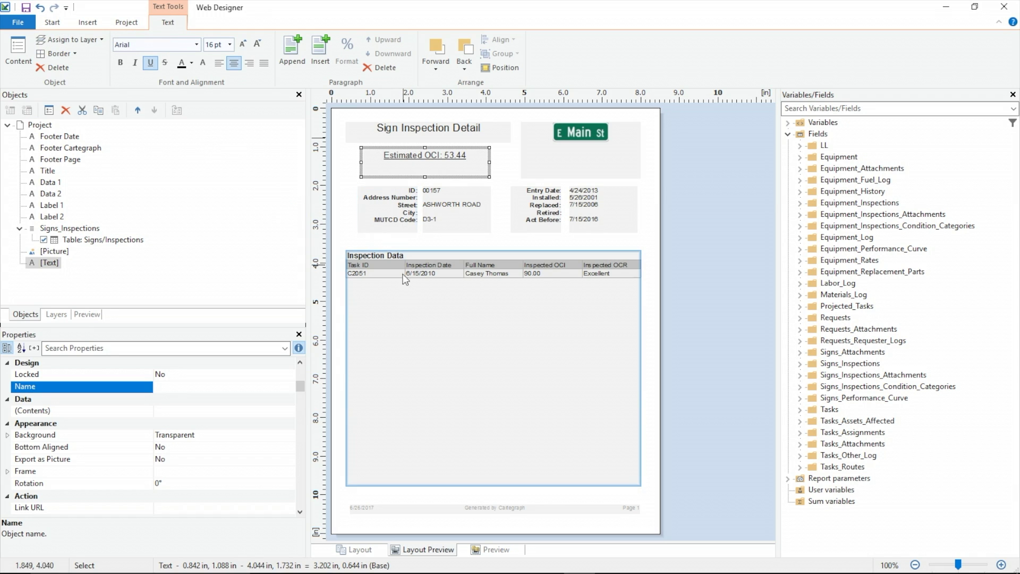
click(524, 388)
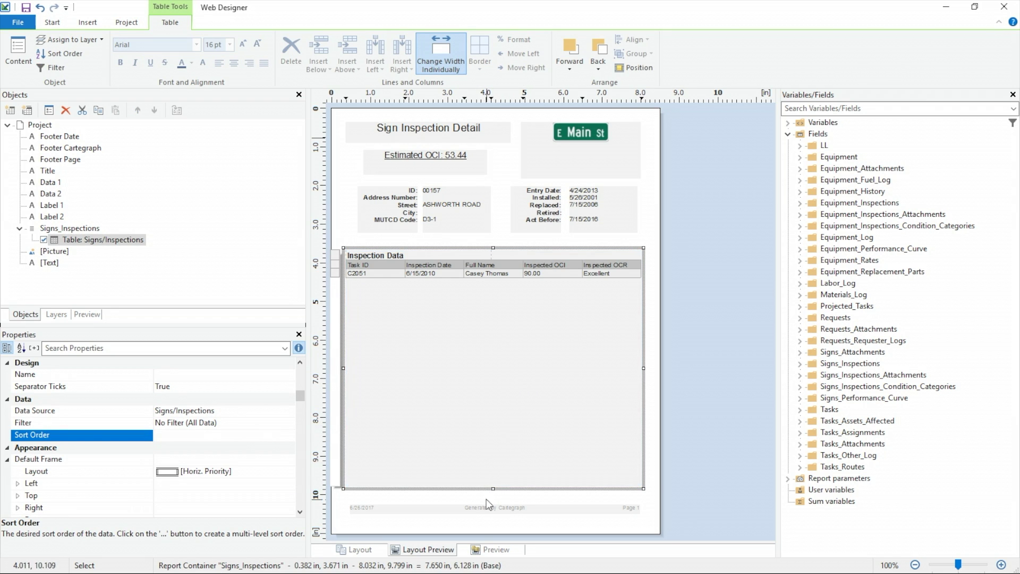
drag(493, 487, 511, 366)
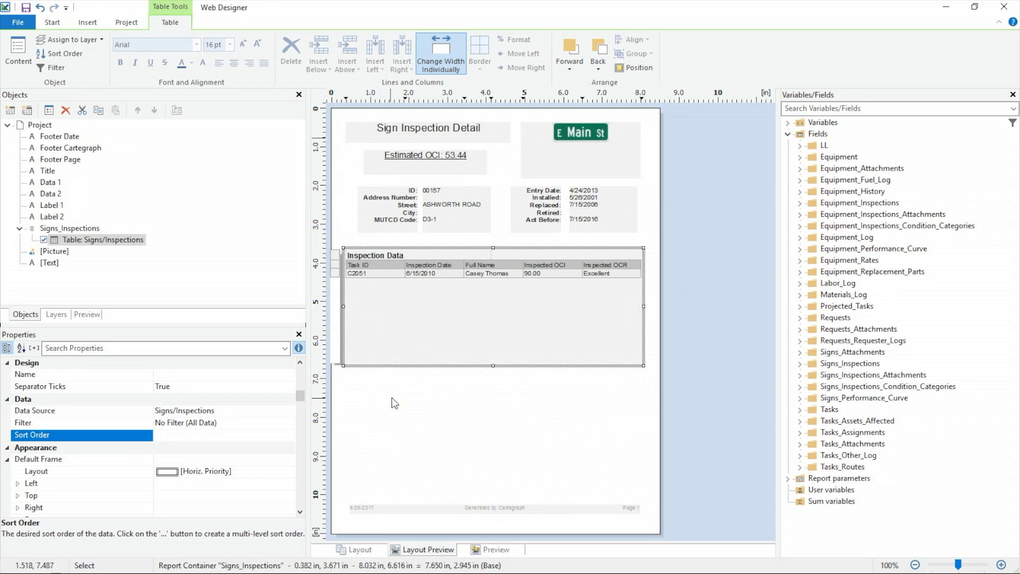
- Draw a report container below the inspection table holding a Signs/Attachments table
click(98, 21)
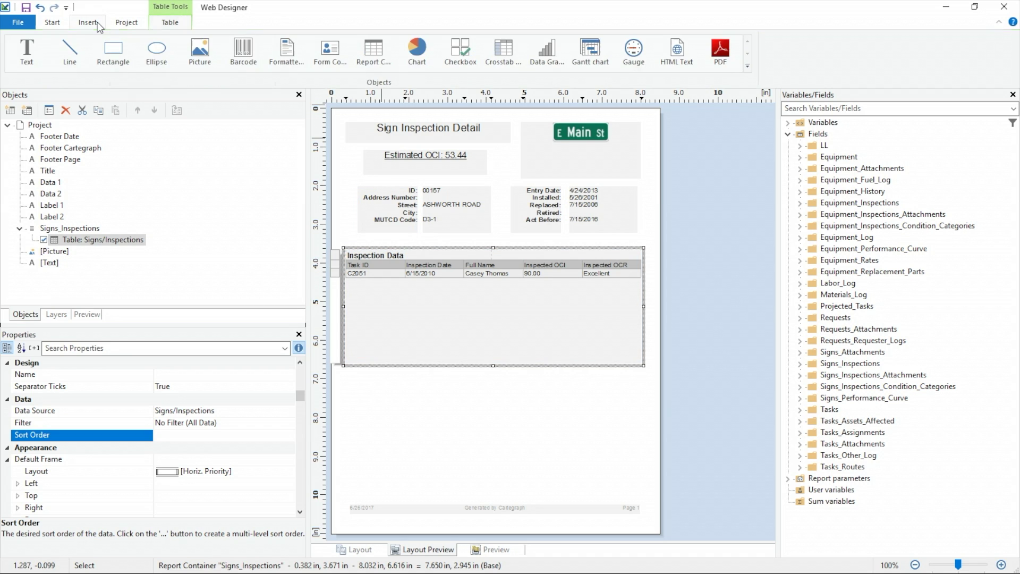
click(373, 53)
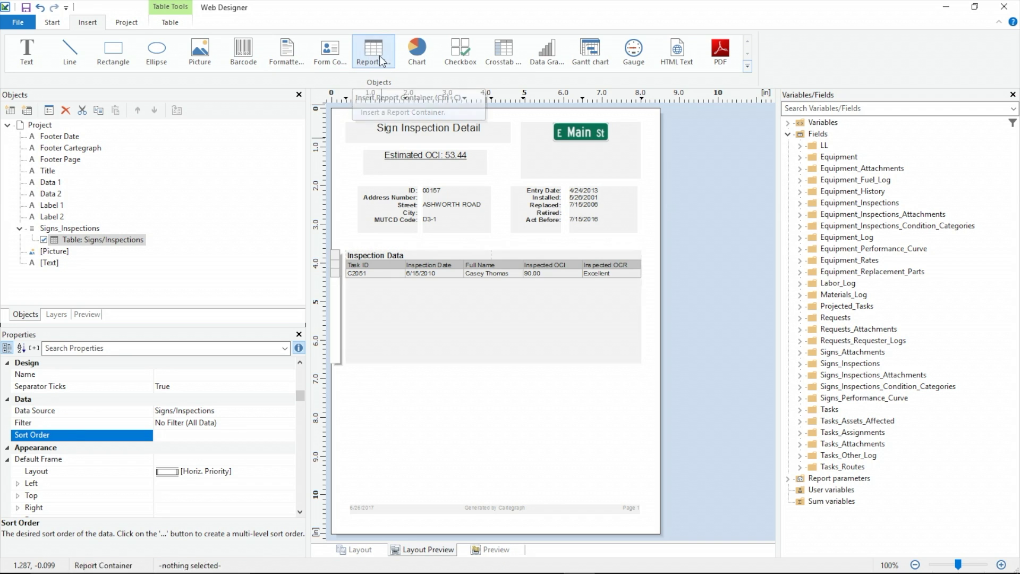
drag(347, 369, 640, 478)
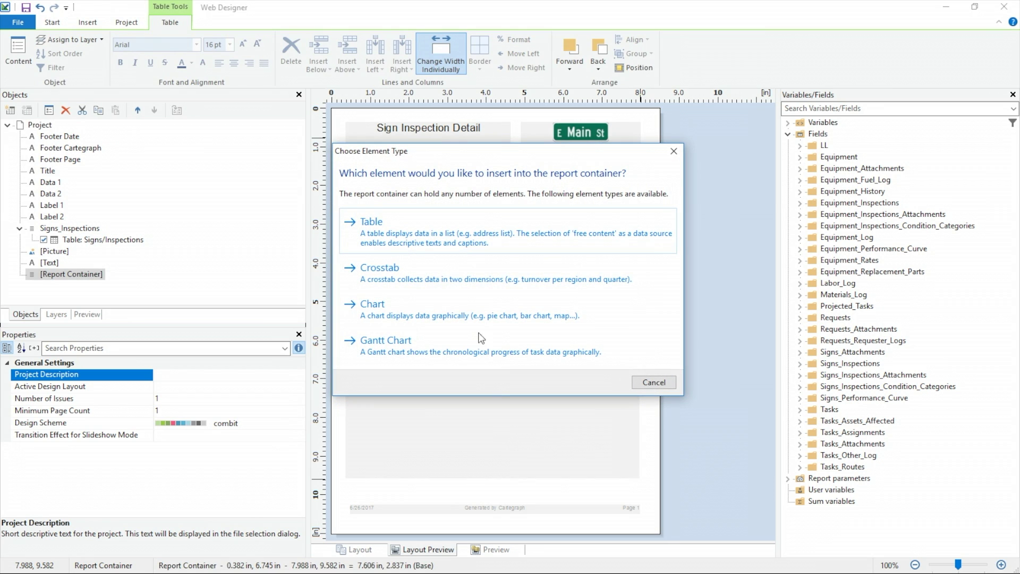
click(429, 232)
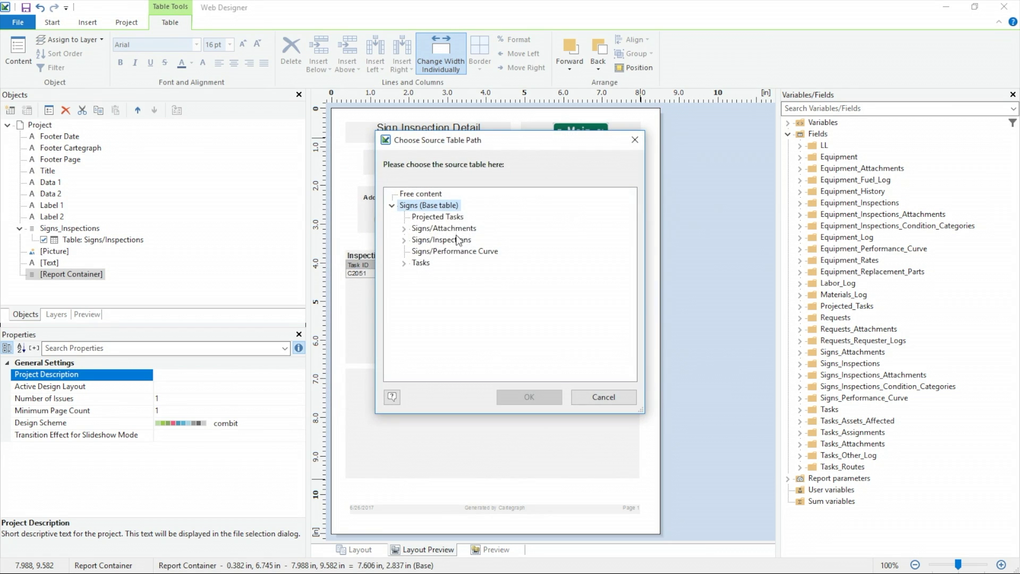
click(444, 230)
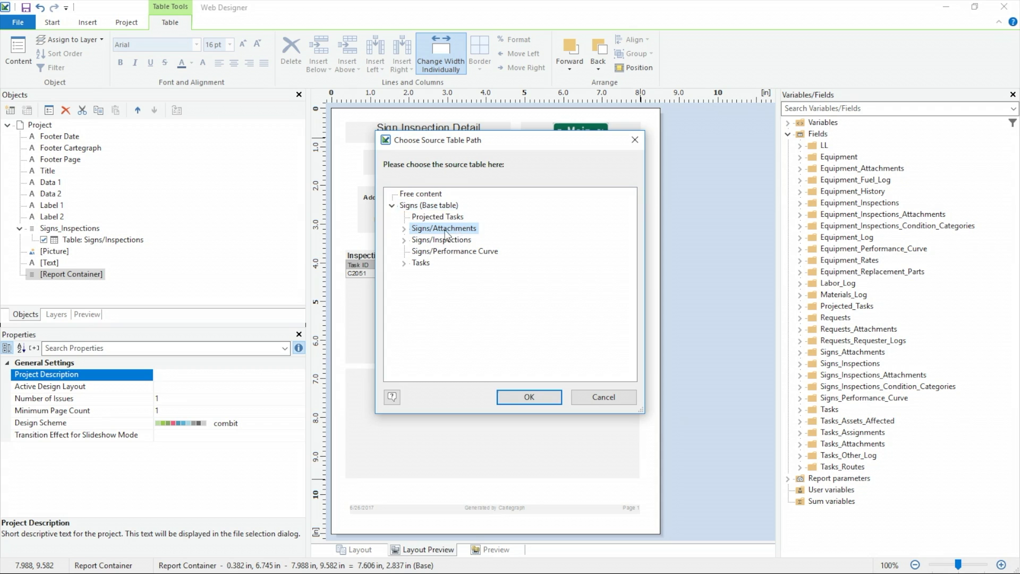
click(531, 396)
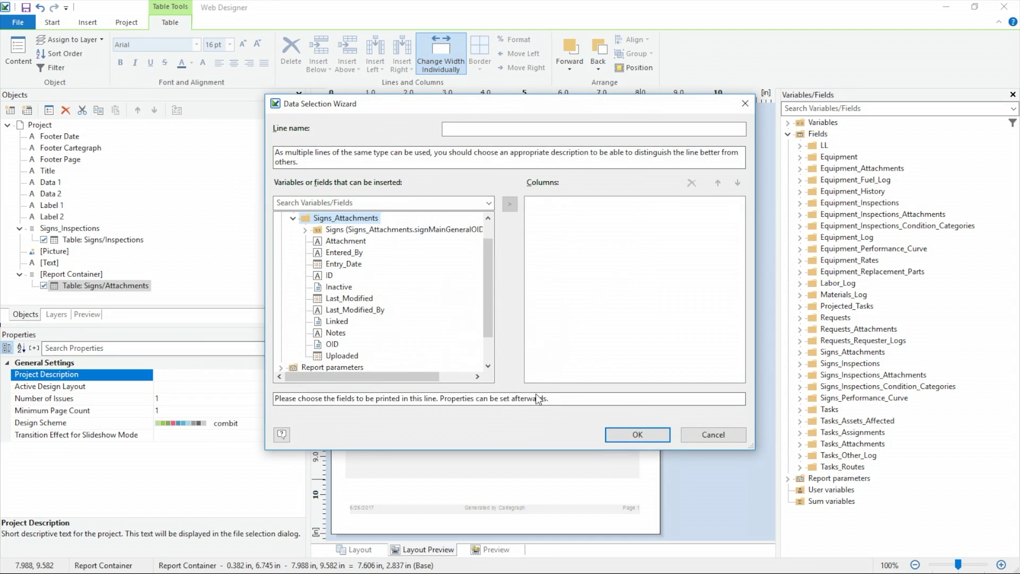
- Add ID, Notes and Attachment columns and create the table
double_click(330, 276)
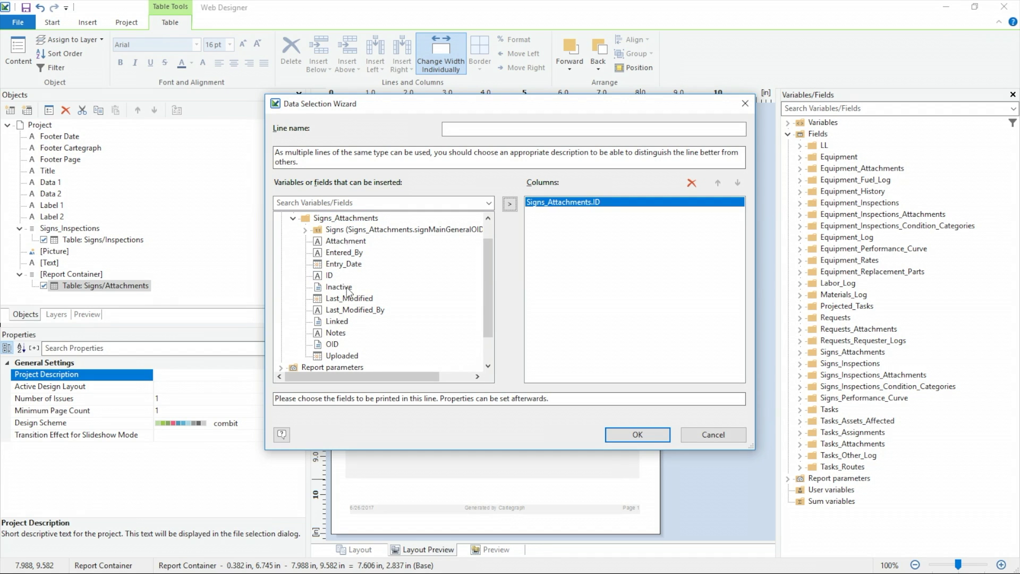
double_click(335, 333)
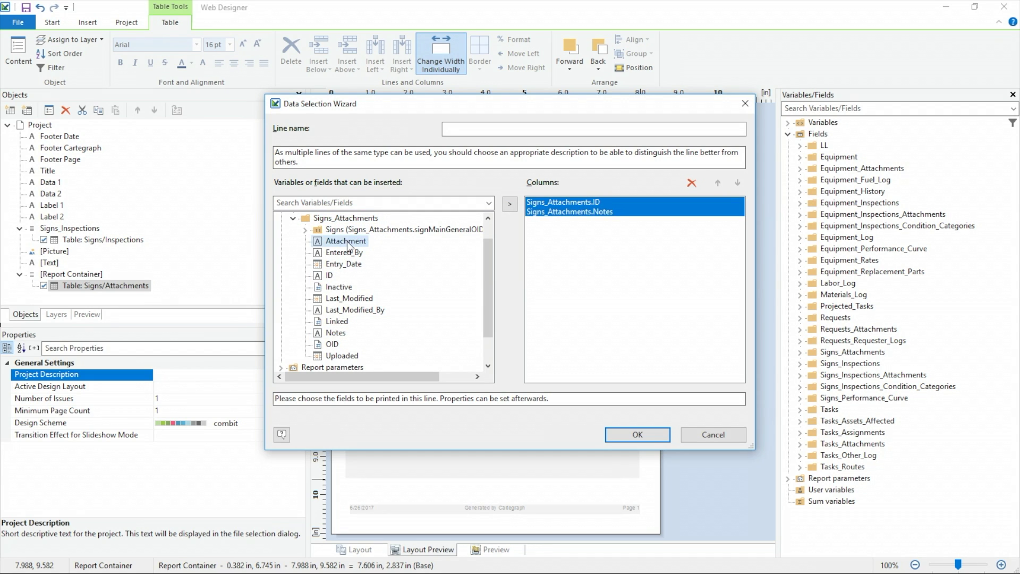
double_click(346, 241)
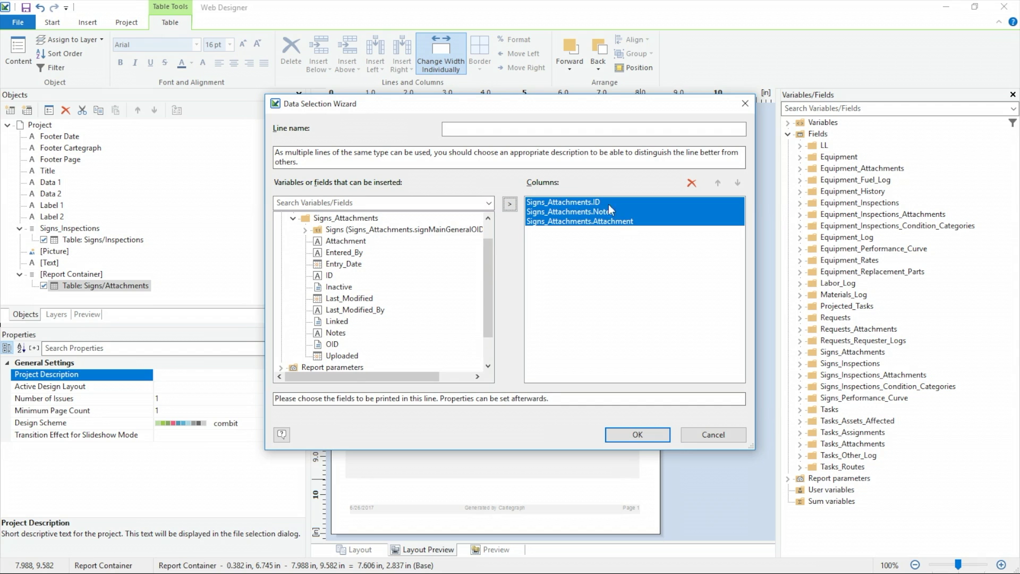
click(630, 436)
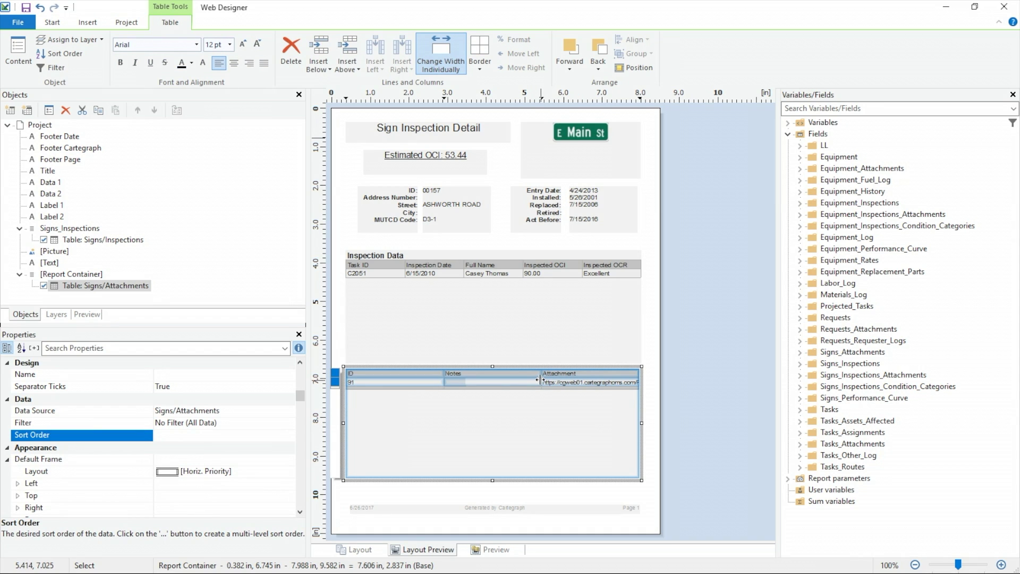
- Narrow the ID and Notes columns and wrap the Attachment field in drawing() to show a picture
drag(443, 376, 393, 376)
drag(540, 376, 464, 375)
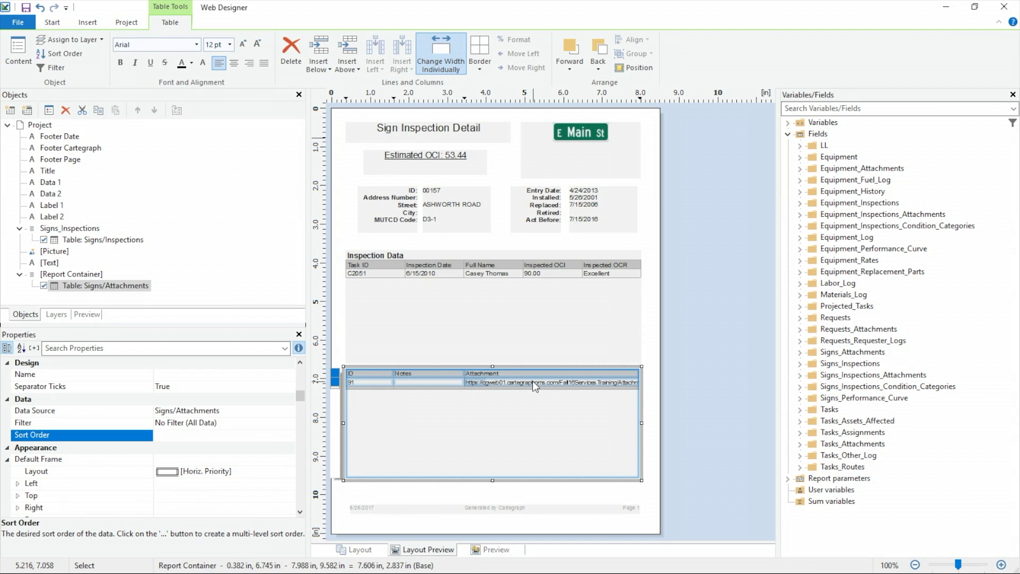
double_click(535, 381)
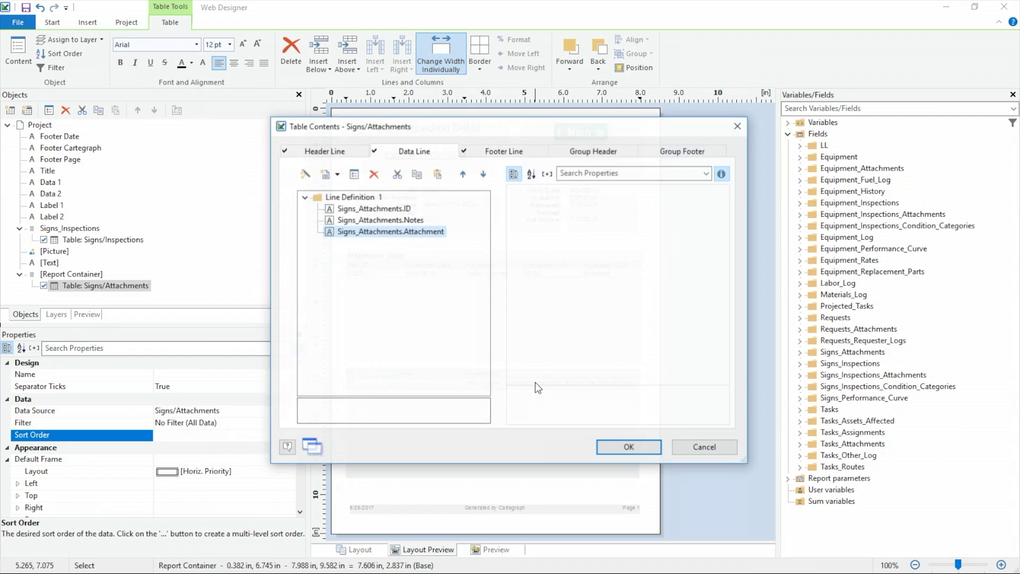
double_click(386, 230)
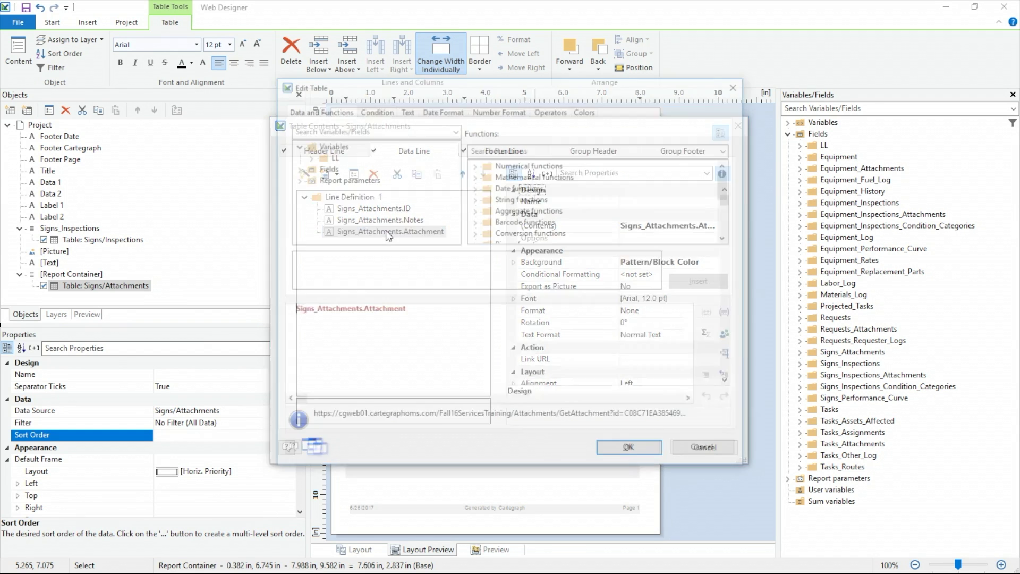
text(drawing)
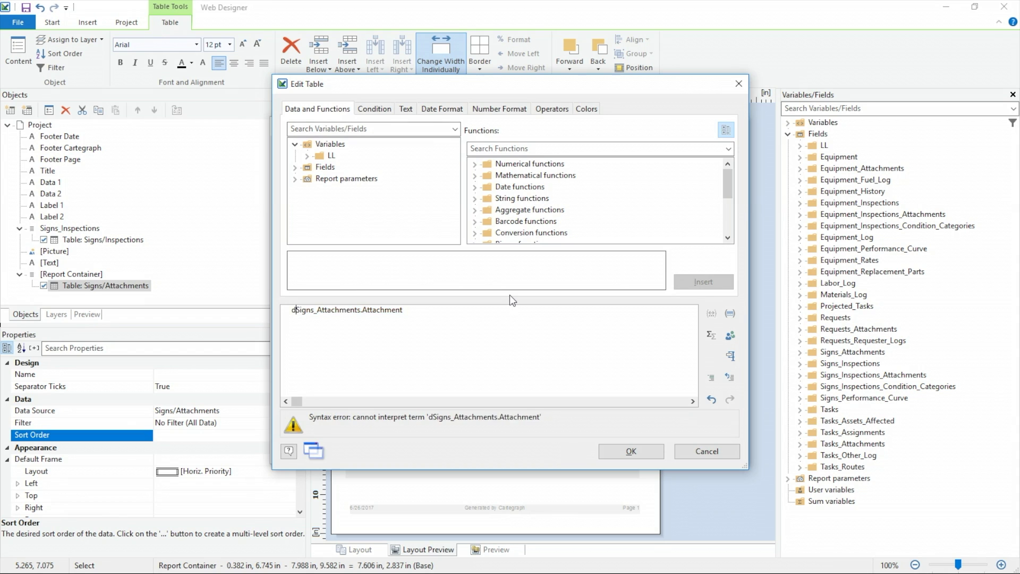
text(()
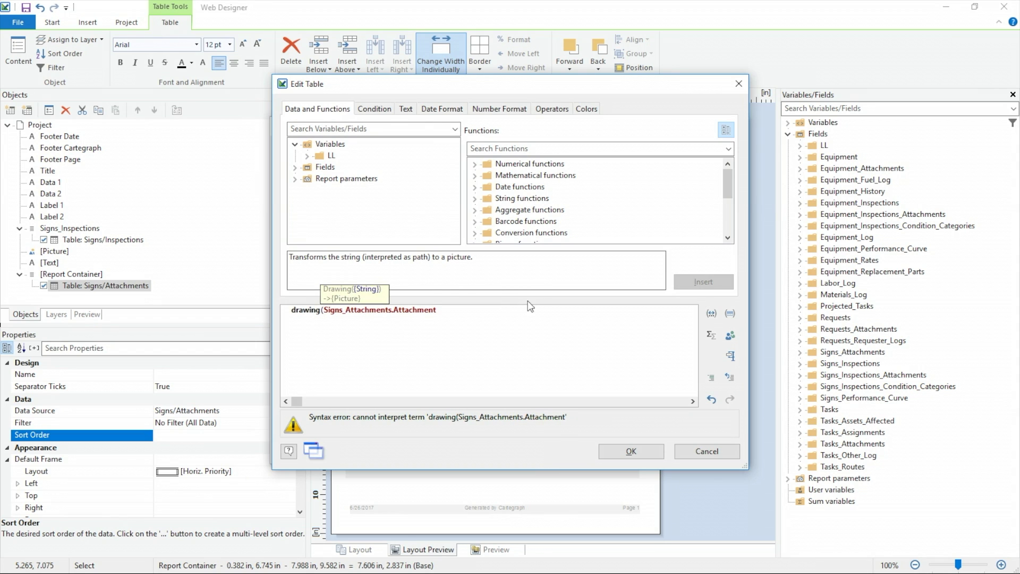
click(523, 305)
text())
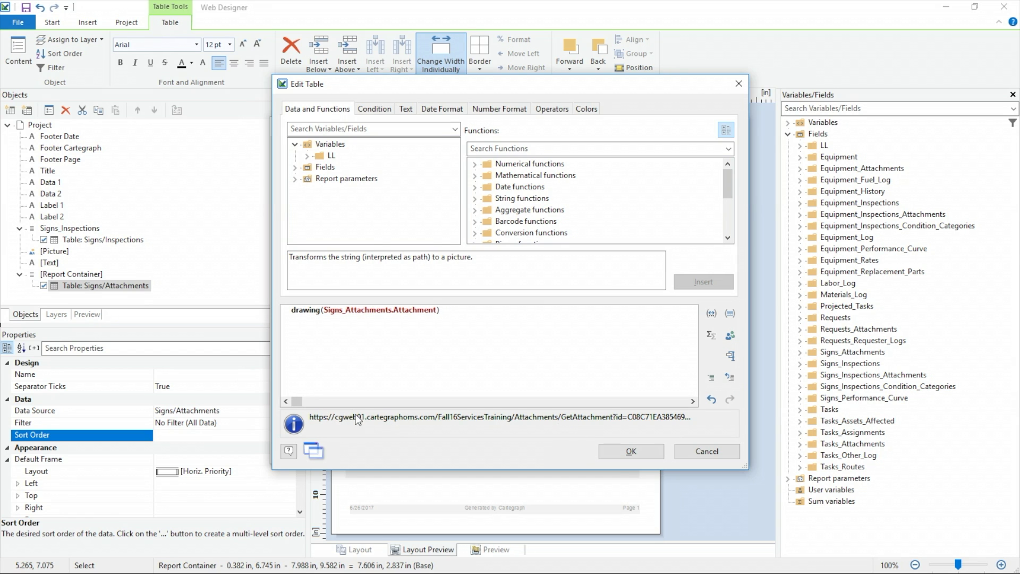
click(616, 452)
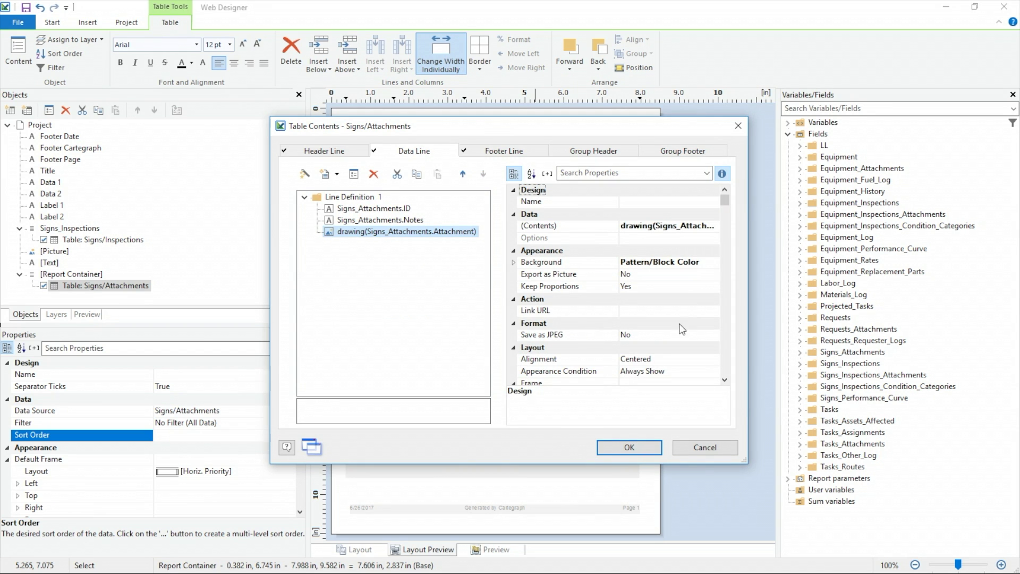
- Check the data row's line and row spacing settings in Table Contents
drag(624, 137, 630, 481)
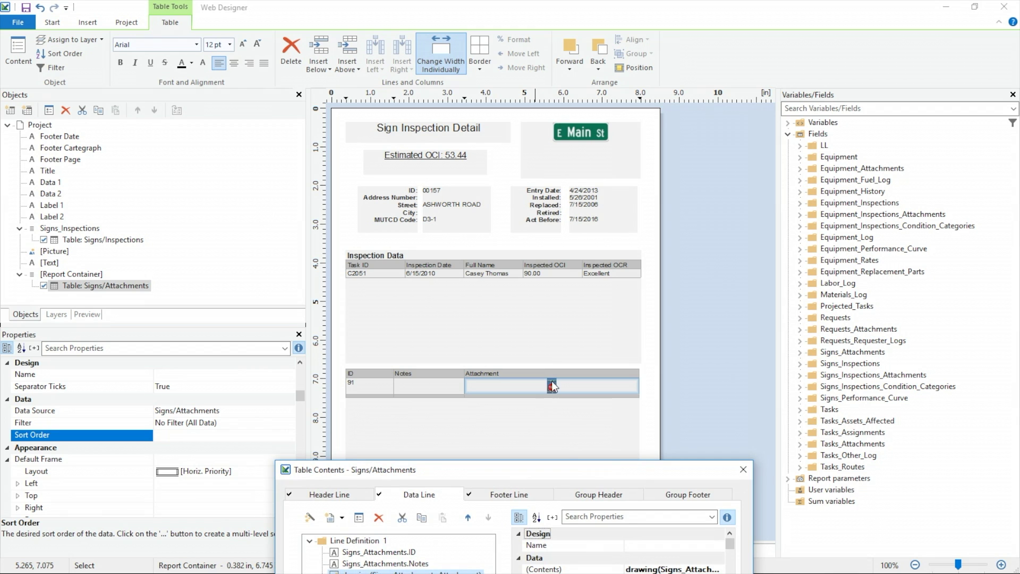
drag(566, 472, 543, 126)
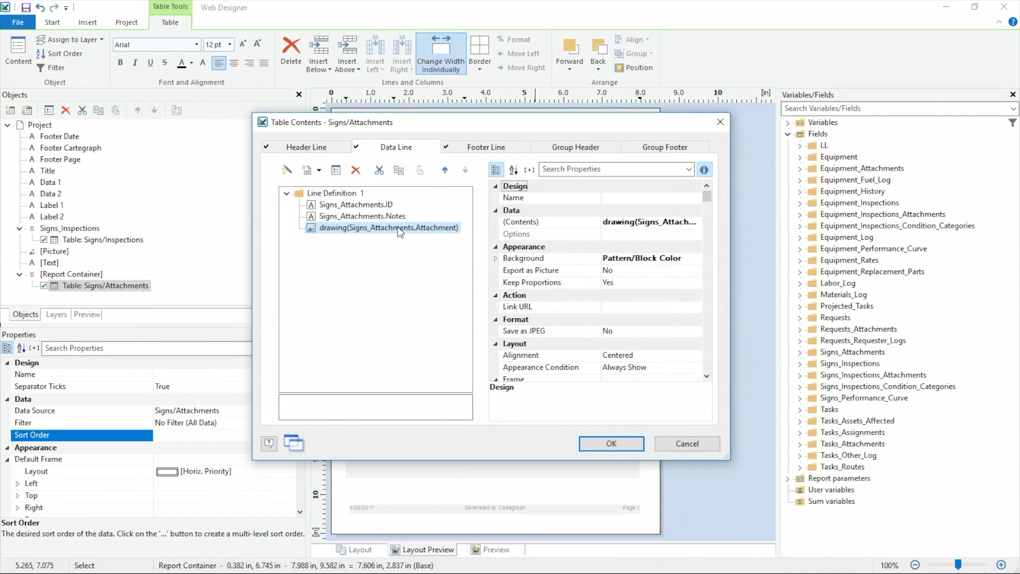
click(346, 193)
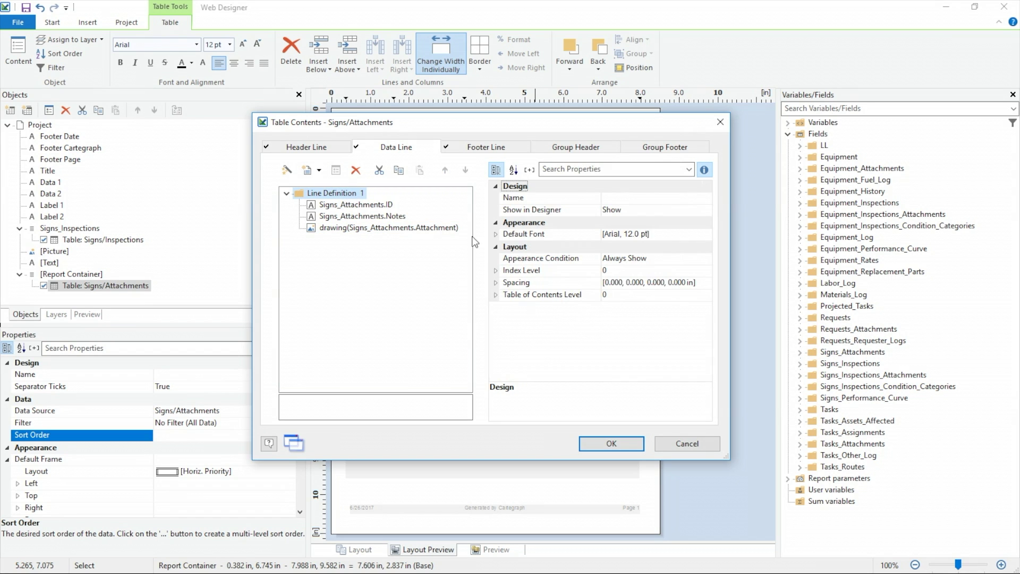
click(495, 283)
click(495, 283)
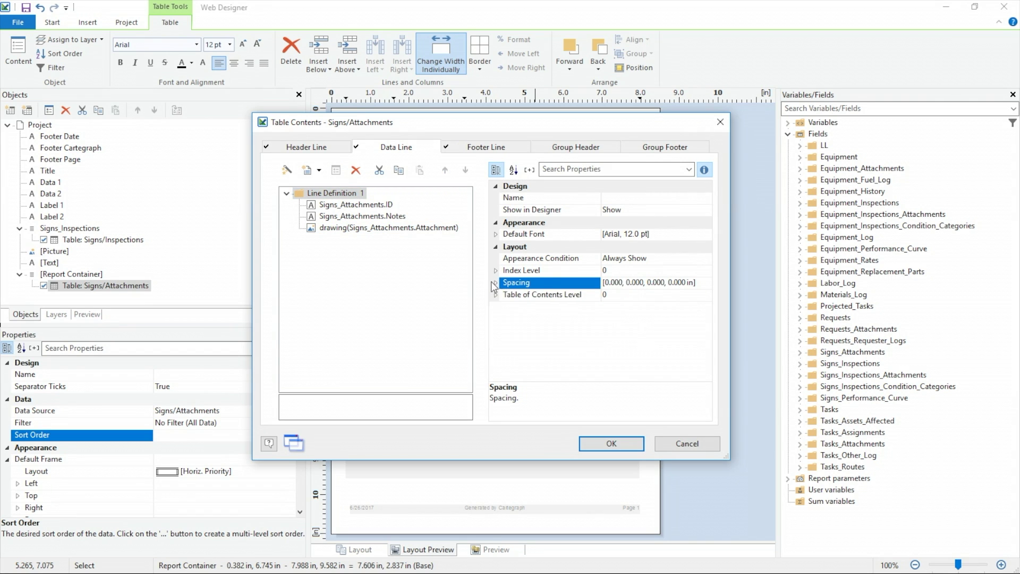
- Set the Attachment picture field's height to 1.5 inches
click(340, 228)
click(531, 257)
click(540, 290)
scroll(611, 319, down, 3)
click(638, 366)
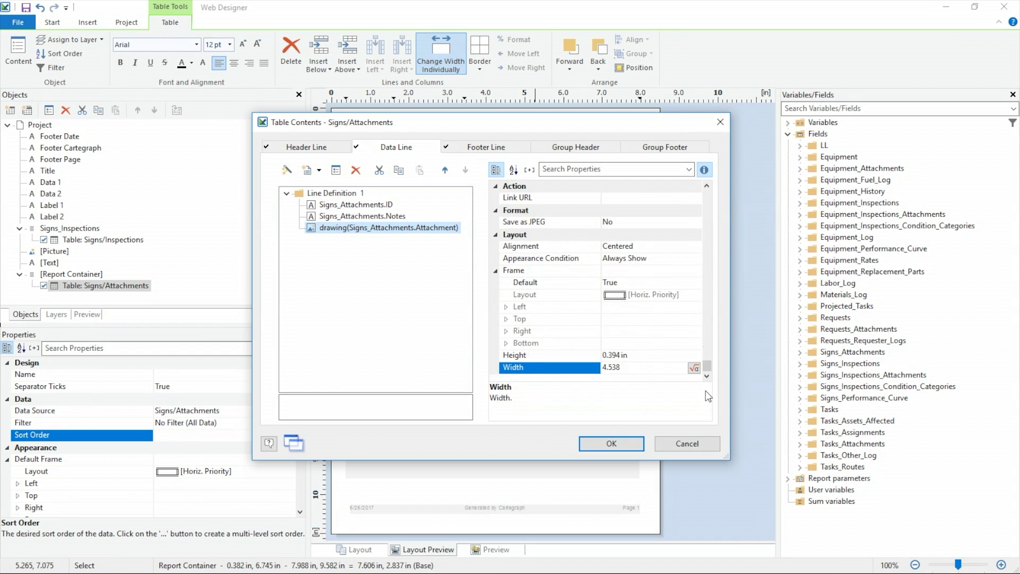
click(638, 355)
text(1.5)
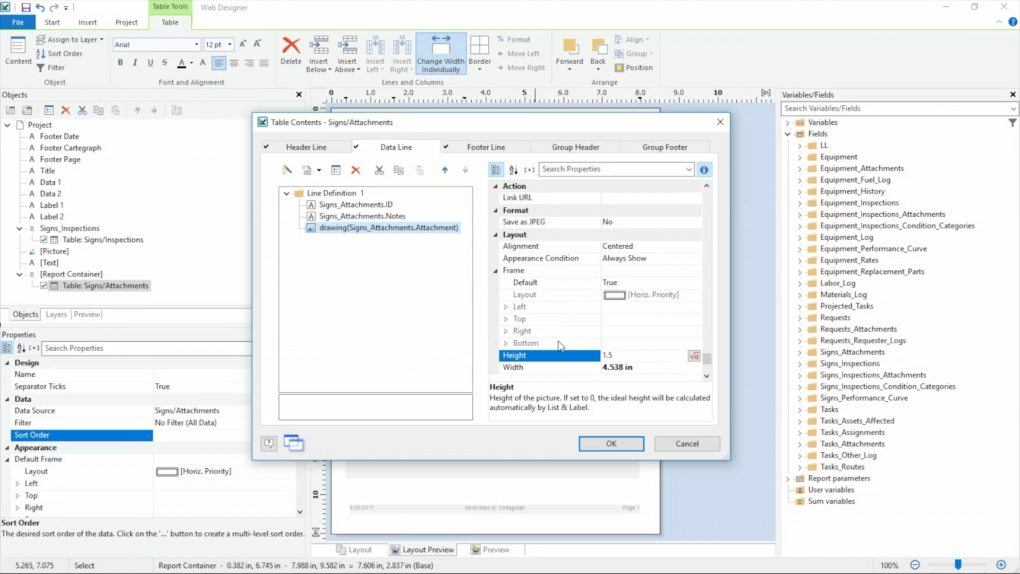
click(327, 149)
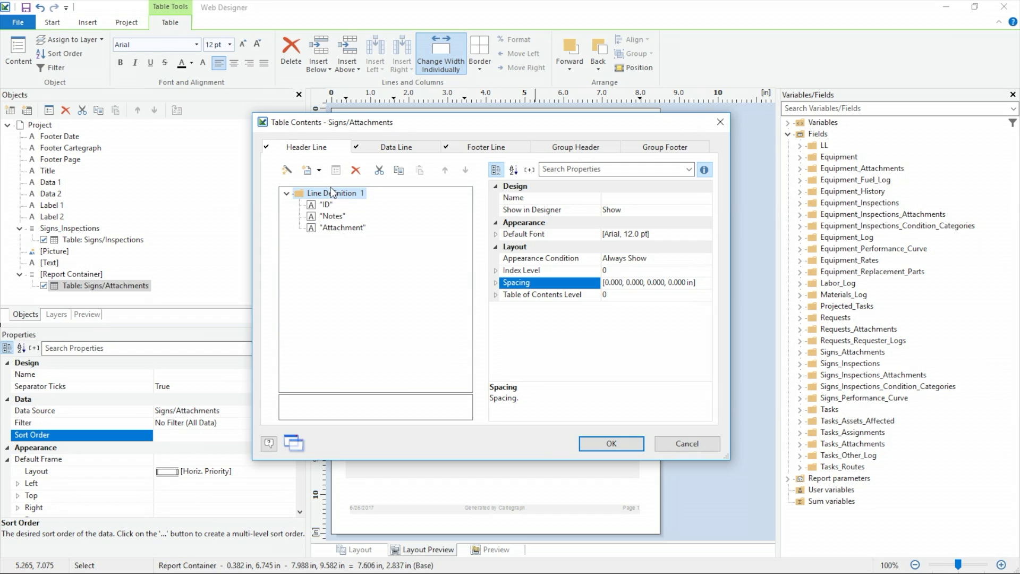
- Delete the empty footer row fields and add an empty header line above the column headings
click(479, 148)
click(354, 172)
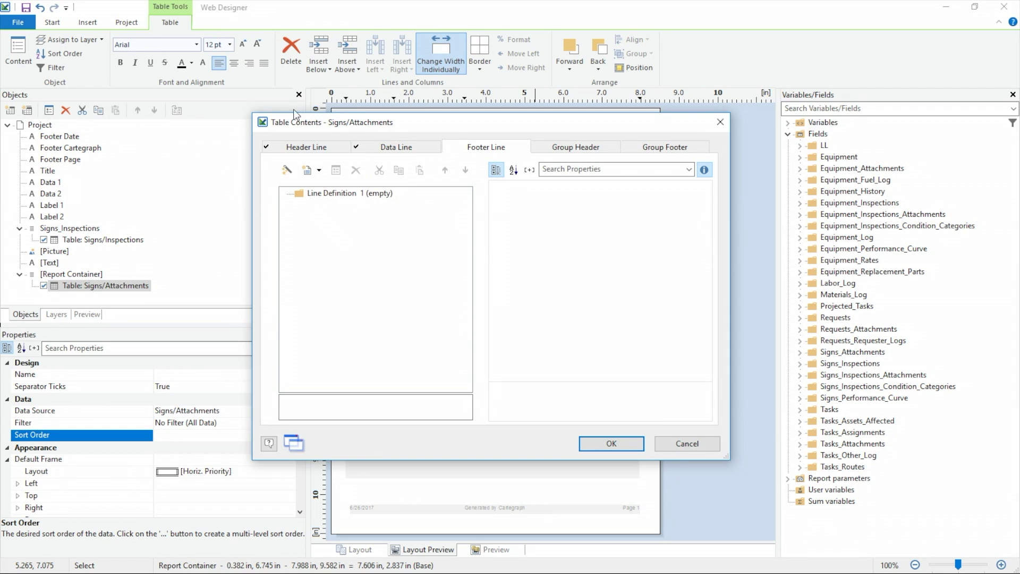
click(305, 147)
click(321, 193)
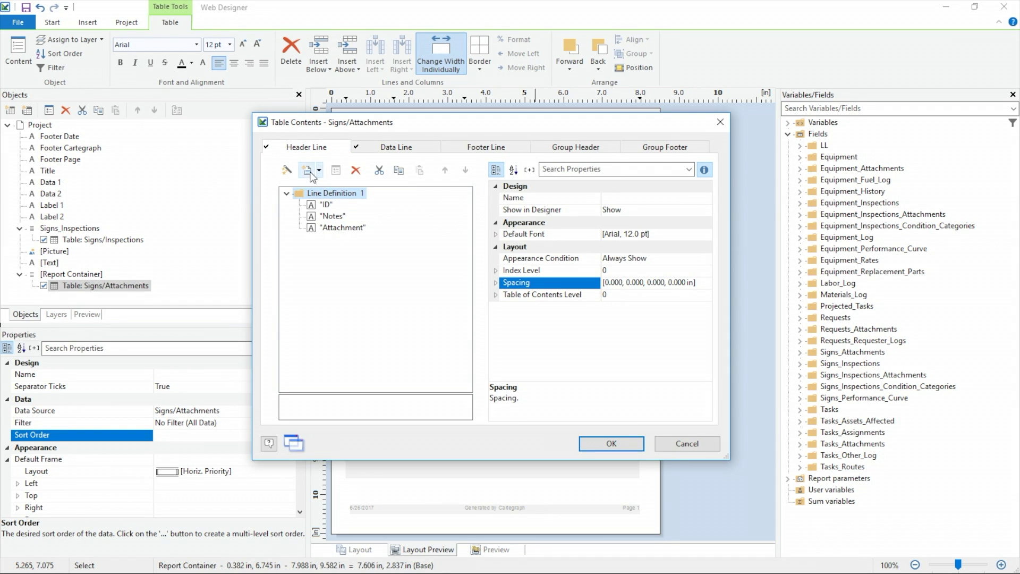
click(308, 171)
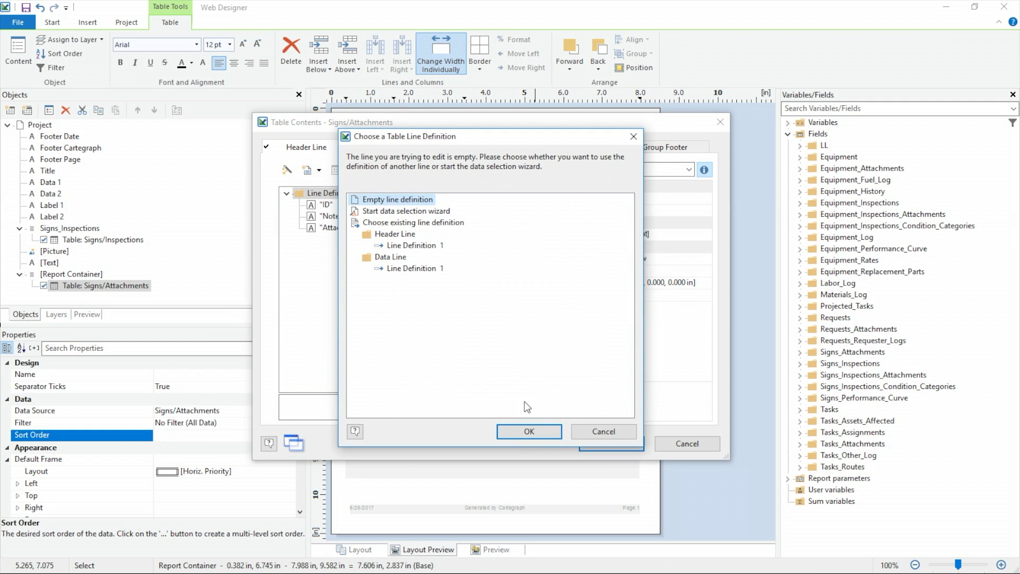
click(552, 431)
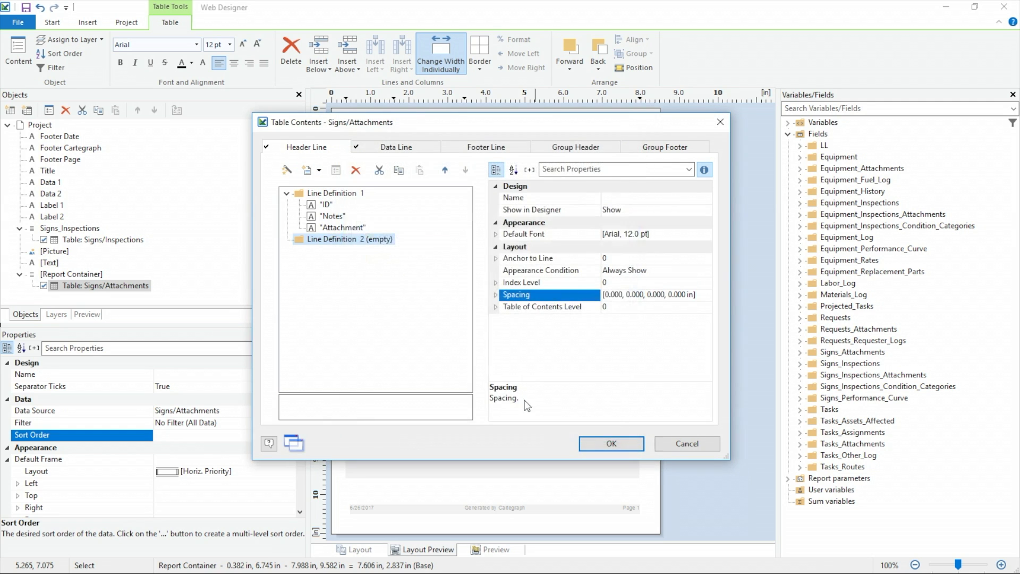
click(445, 170)
- Add a bold 14 pt 'Attachments' title to the new header line and apply the table changes
click(307, 172)
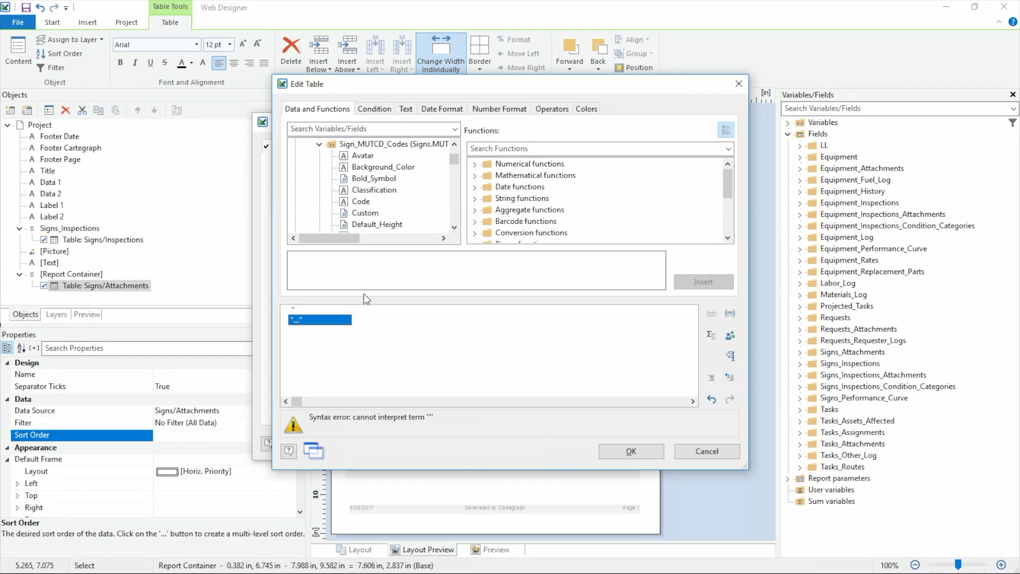
text(Attachment)
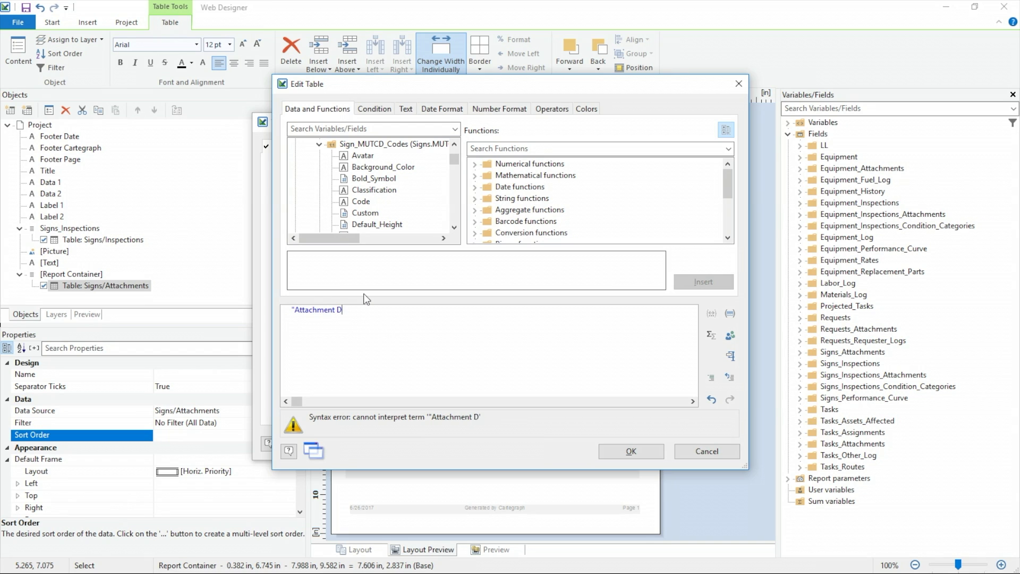
text(s")
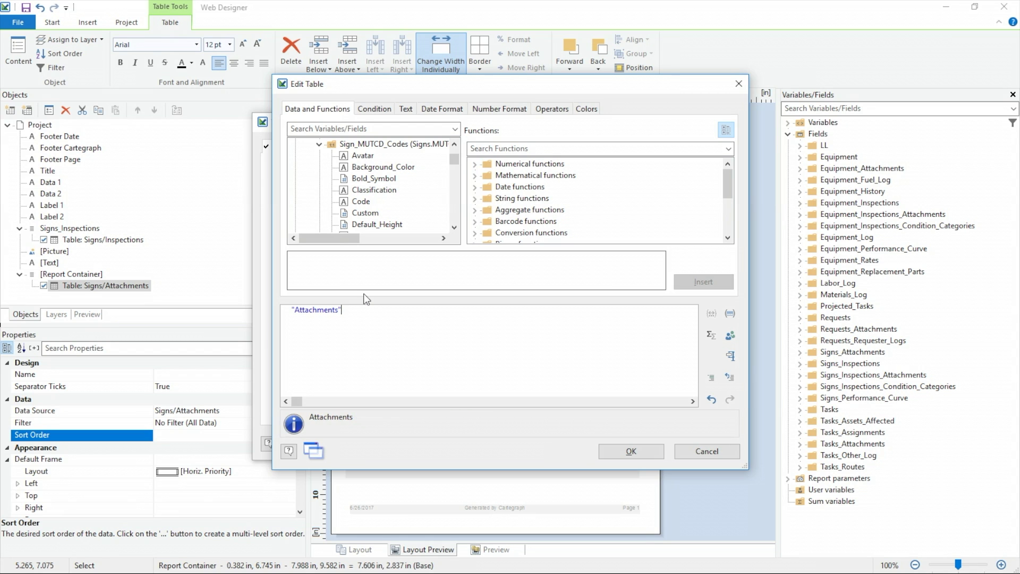
click(631, 452)
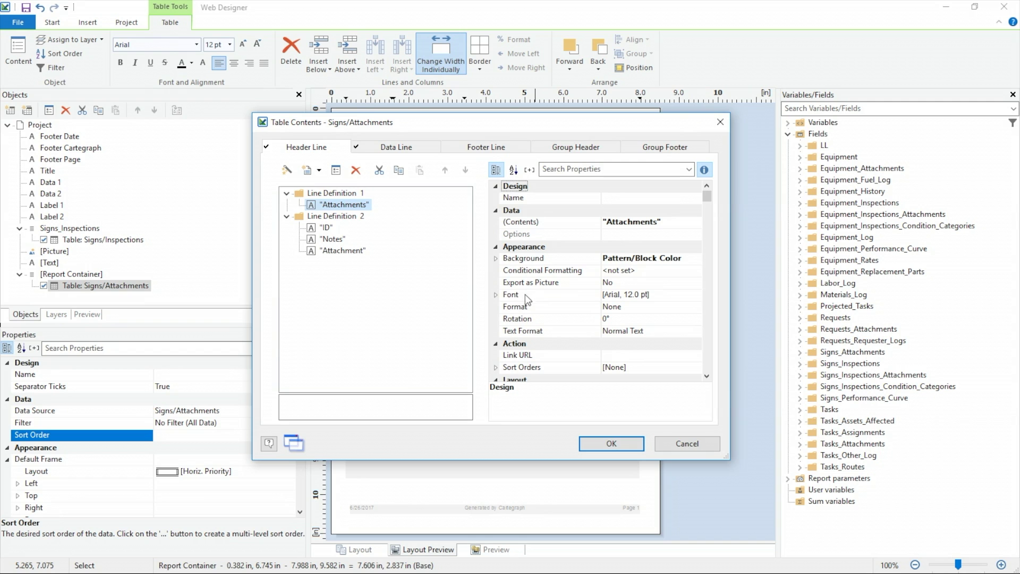
click(619, 298)
click(694, 295)
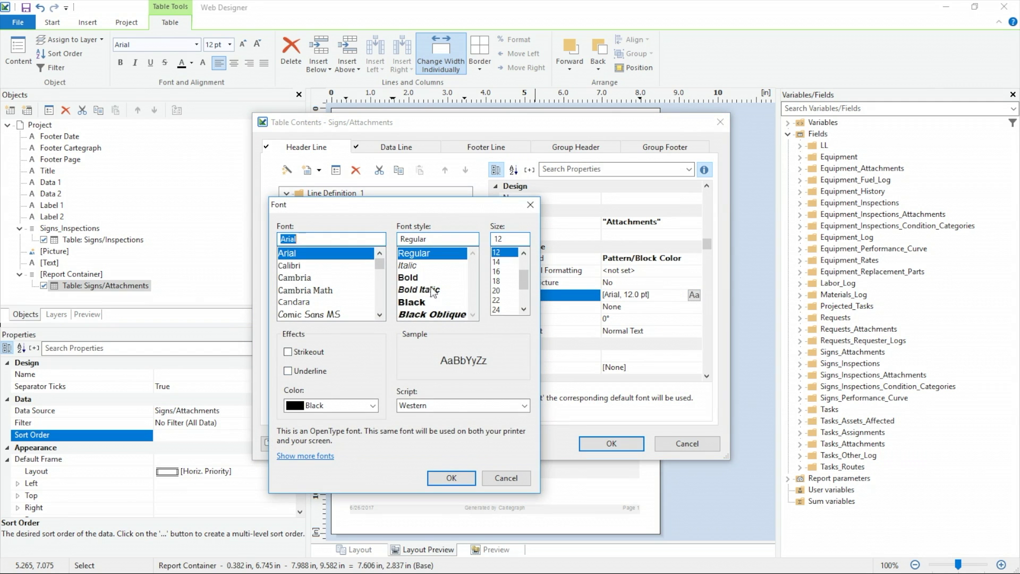
click(406, 278)
click(497, 262)
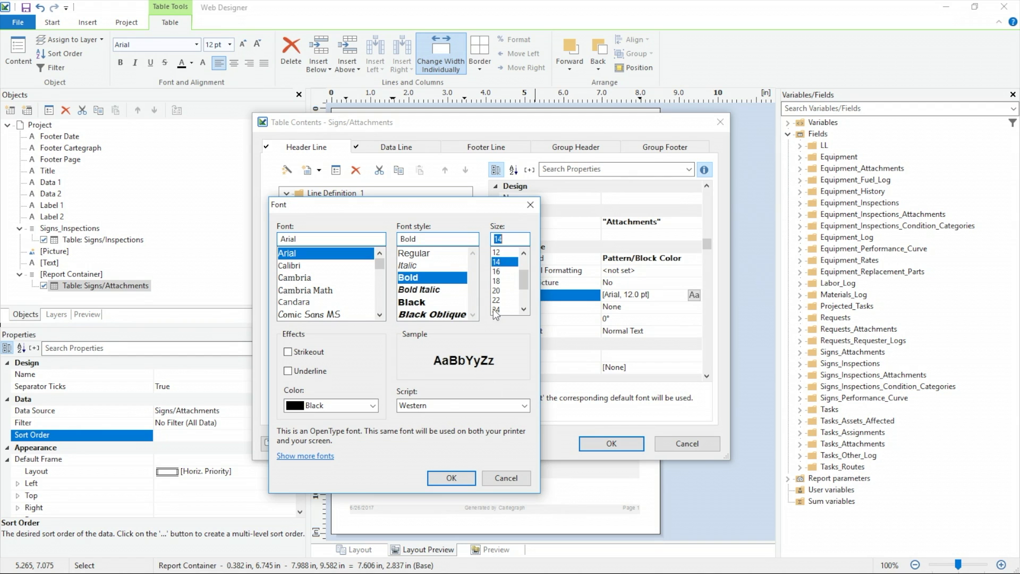
click(460, 481)
click(617, 446)
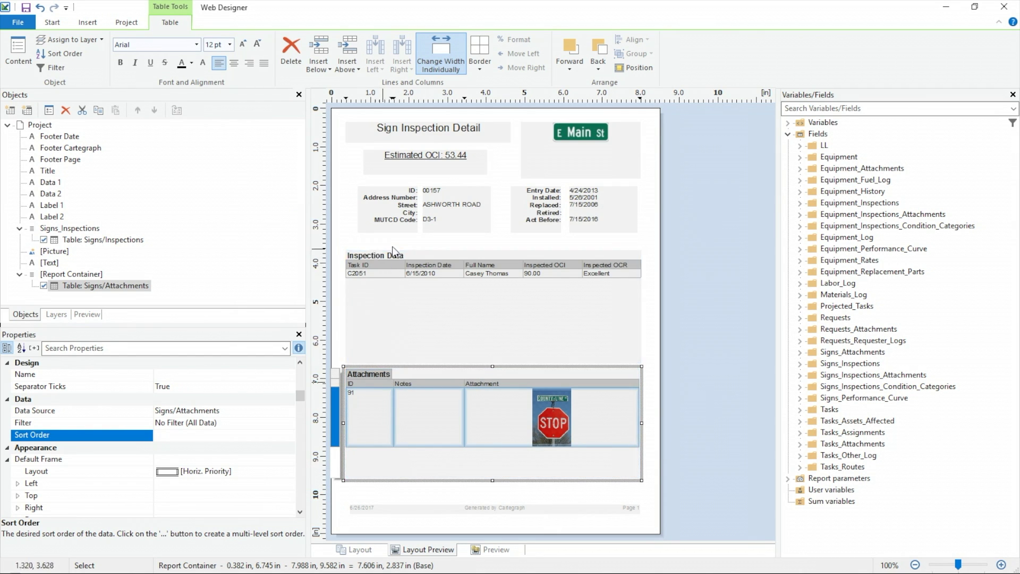
- Make the Attachments title cell's background transparent in the Signs/Attachments table settings
double_click(385, 372)
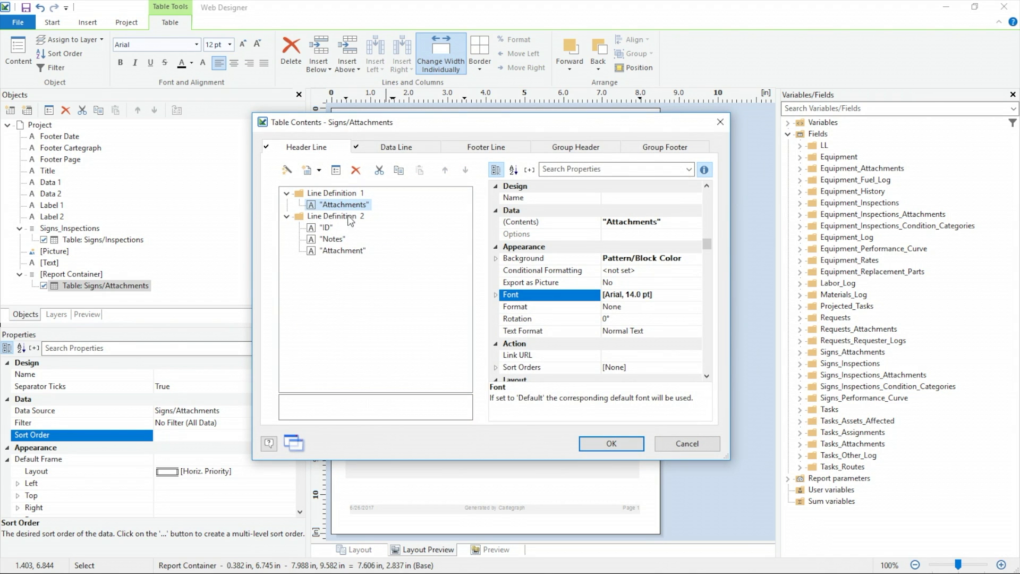
click(675, 272)
click(687, 259)
click(693, 259)
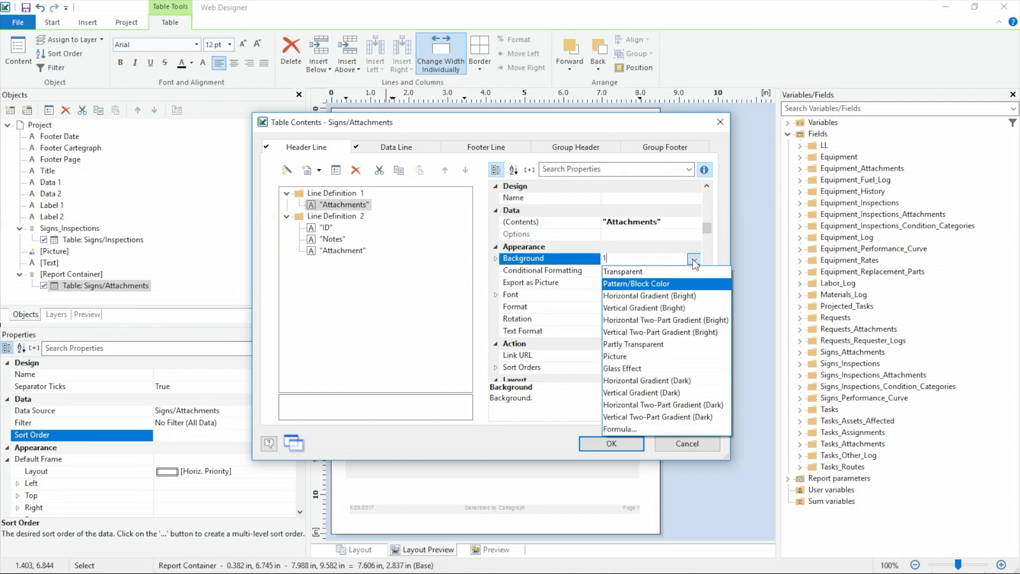
click(670, 272)
click(621, 444)
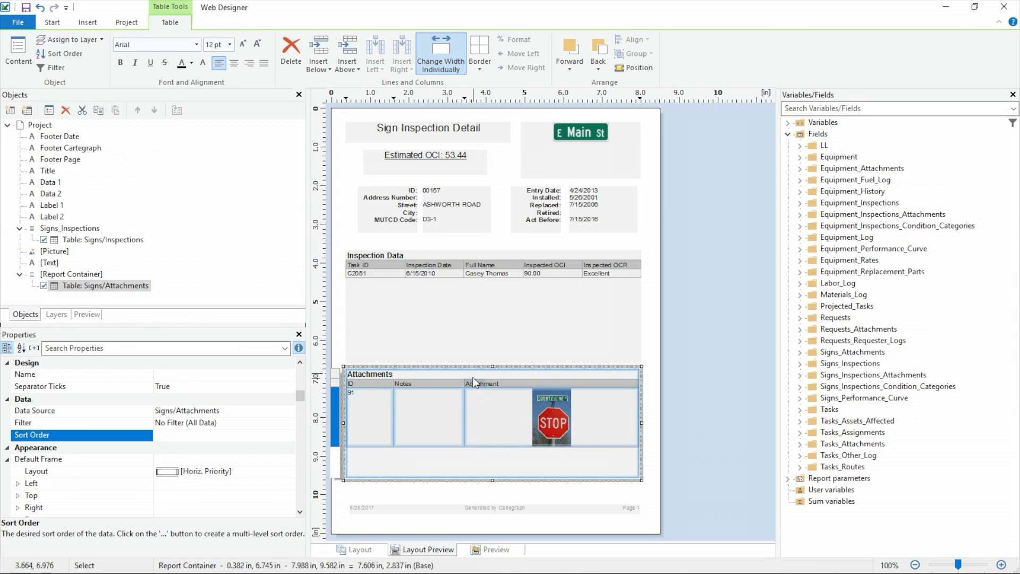
- Set the Attachments header line's frame property, confirm, and minimize Web Designer
click(406, 255)
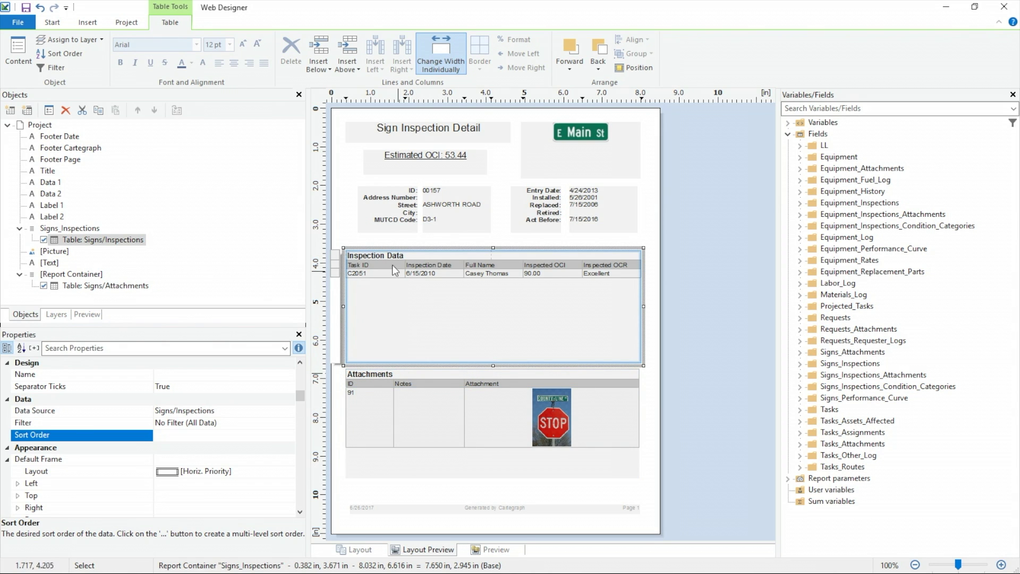
double_click(417, 372)
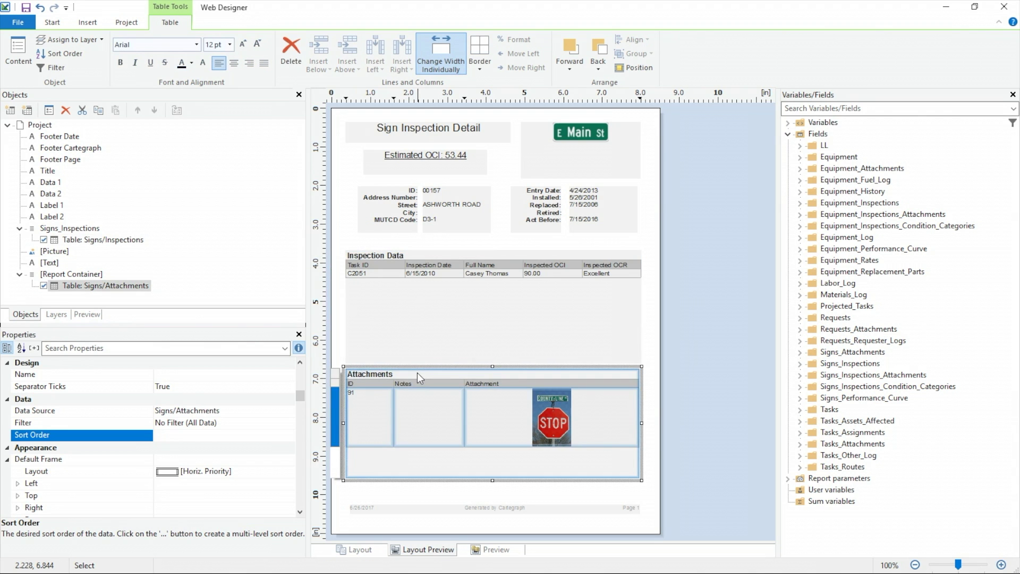
key(Down)
key(Down)
key(Down)
key(Down)
key(Down)
key(Down)
key(Down)
key(Down)
key(Down)
key(Down)
key(Down)
key(Down)
key(Down)
key(Down)
key(Down)
key(Down)
key(Down)
key(Down)
key(Down)
key(Down)
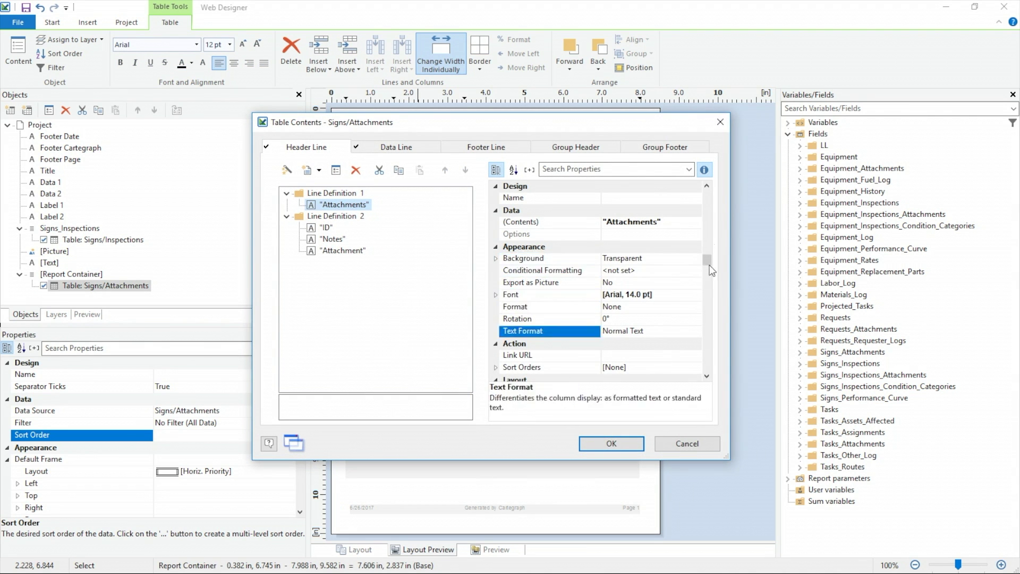
click(678, 296)
click(694, 296)
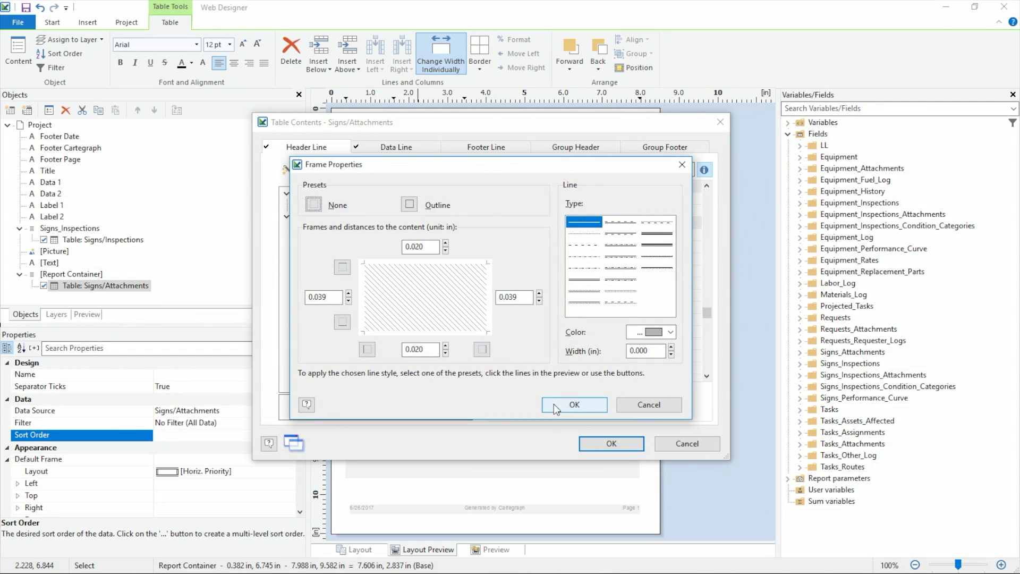
click(553, 404)
click(611, 443)
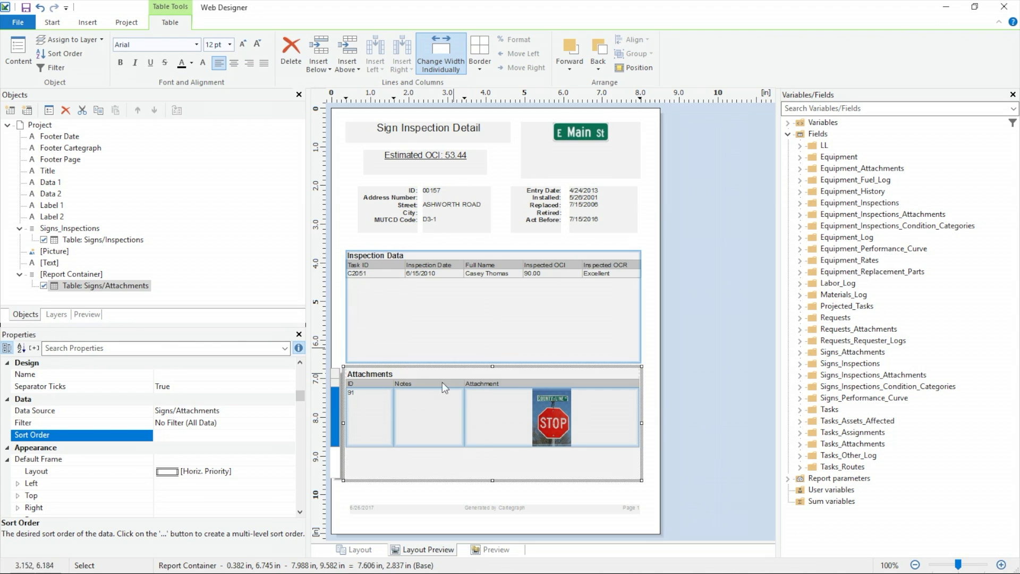
click(946, 9)
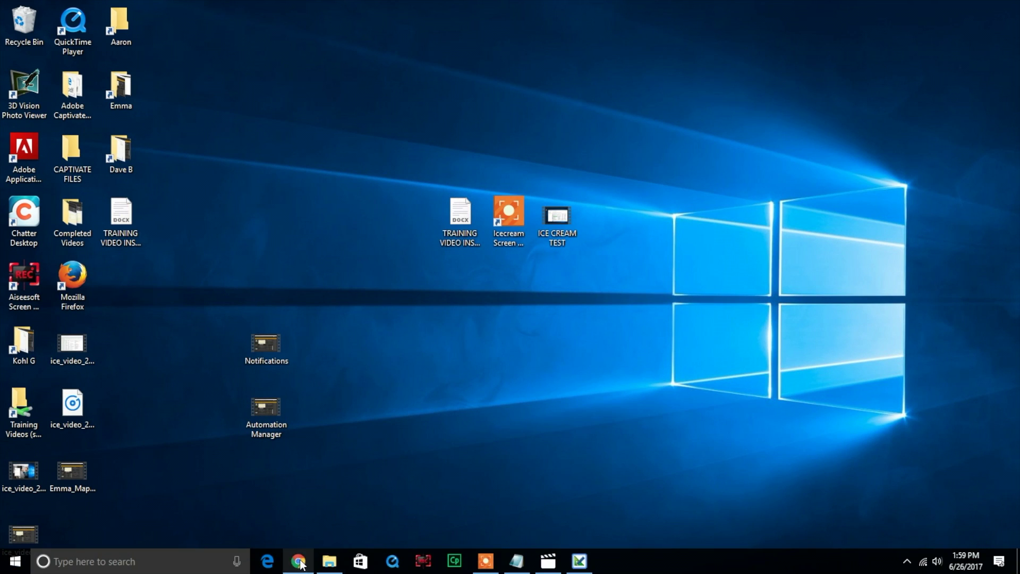
- Refresh the Sign Inspection report in Chrome and scroll to the Attachments table's sign picture
click(298, 561)
click(894, 64)
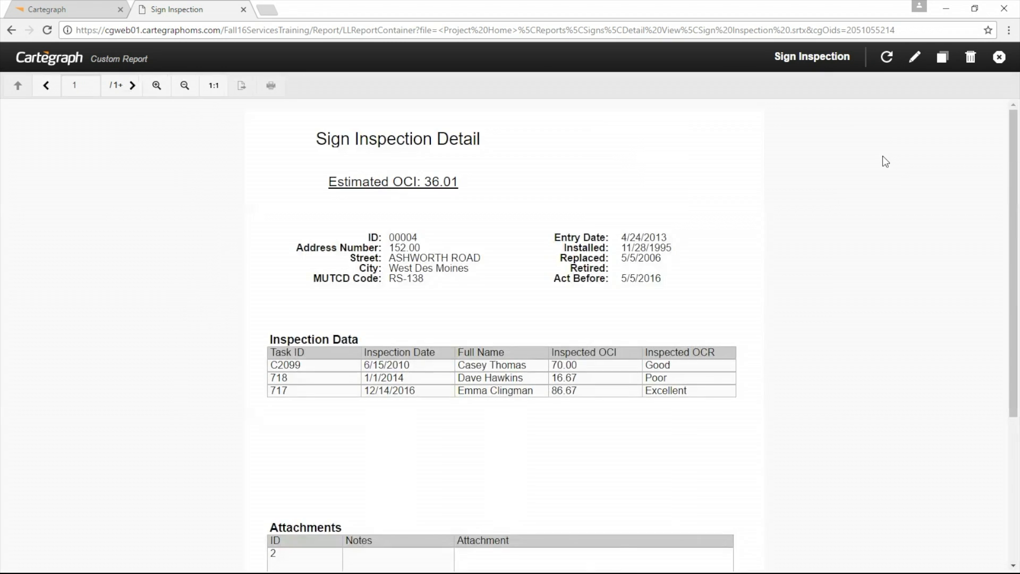
scroll(875, 241, down, 1)
scroll(875, 244, down, 4)
scroll(448, 396, up, 1)
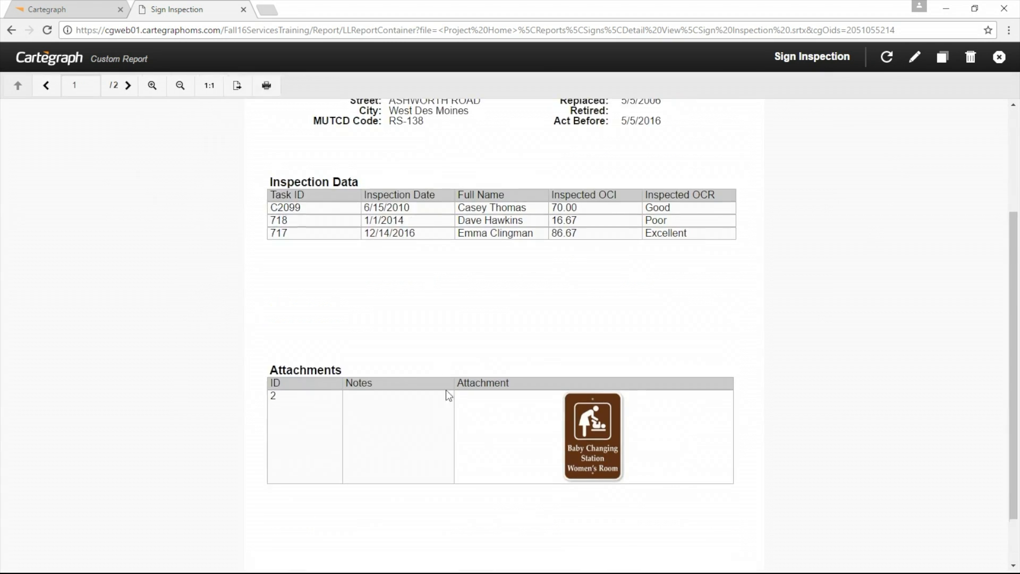
- Add a Sign asset layer to the Cartegraph assets map
click(89, 12)
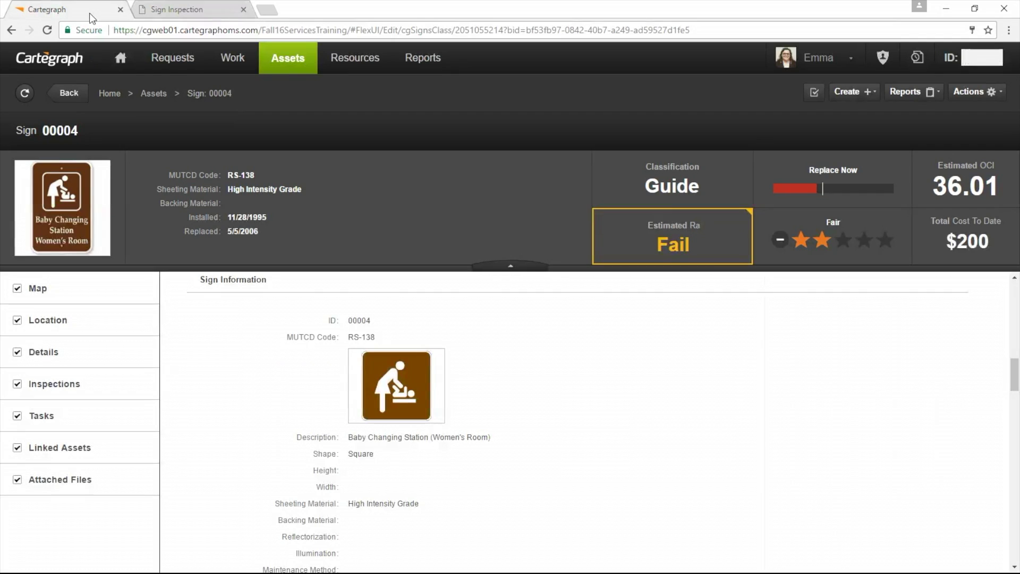
click(149, 99)
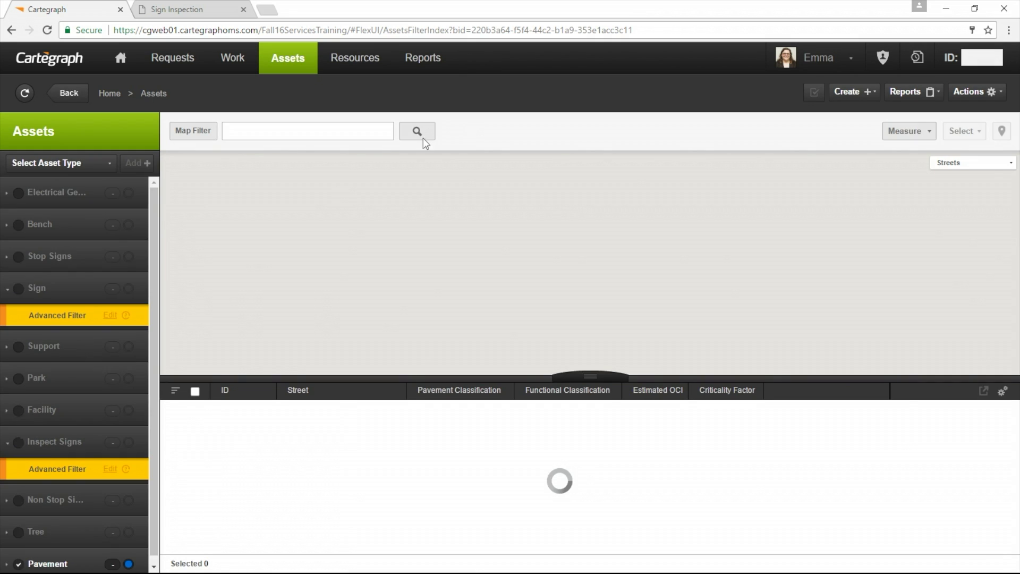
click(63, 165)
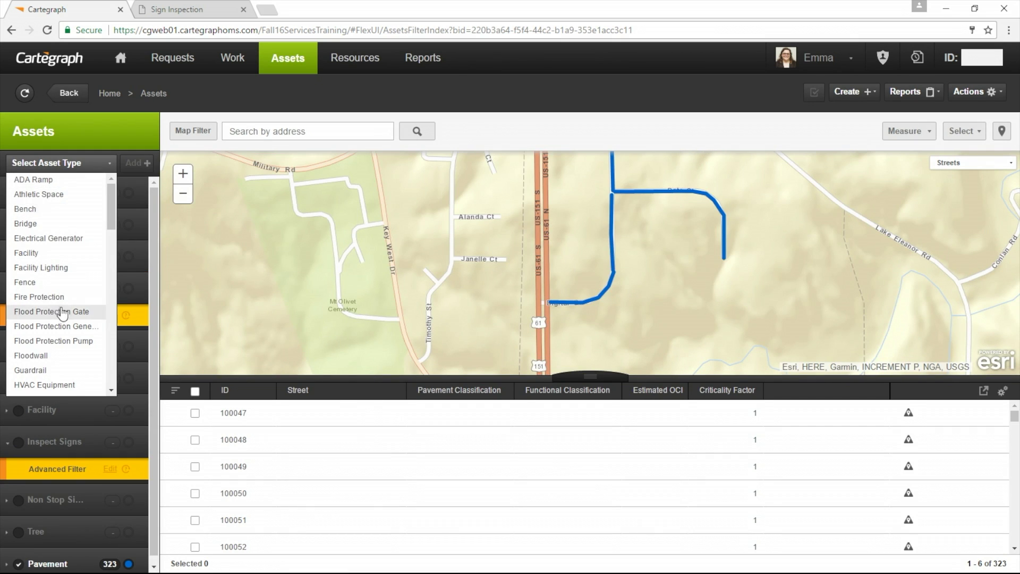
scroll(63, 314, down, 10)
scroll(62, 314, down, 1)
scroll(61, 303, up, 3)
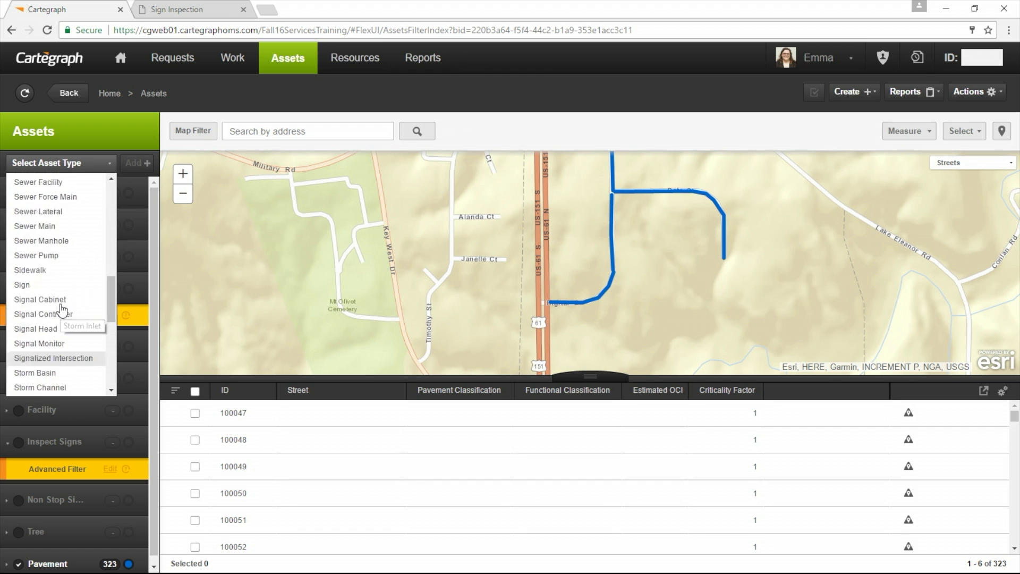
click(30, 292)
click(135, 165)
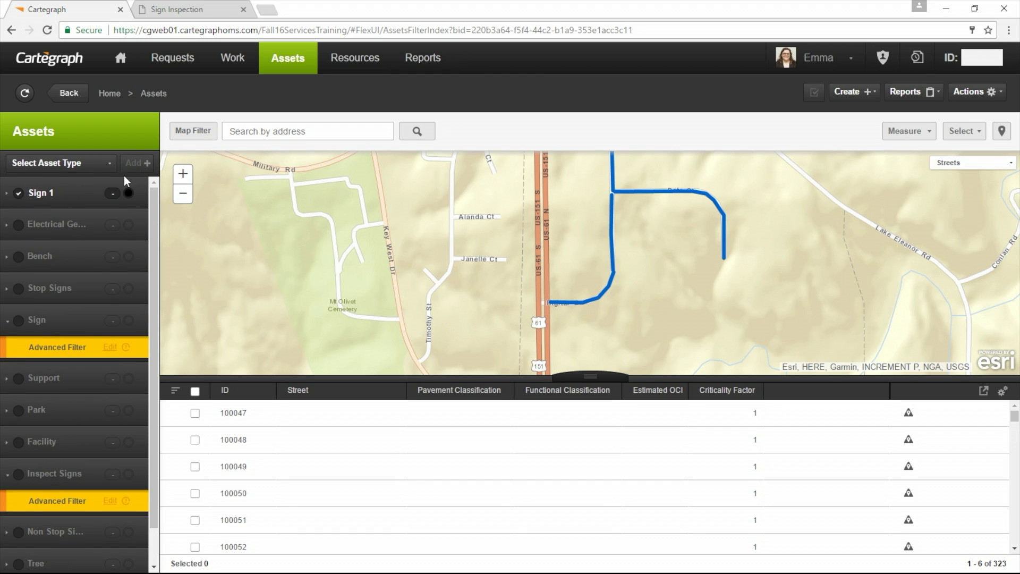
- Give Sign 1 an advanced filter Attachments > ID Is Not Empty and activate it, leaving 116 signs
click(7, 194)
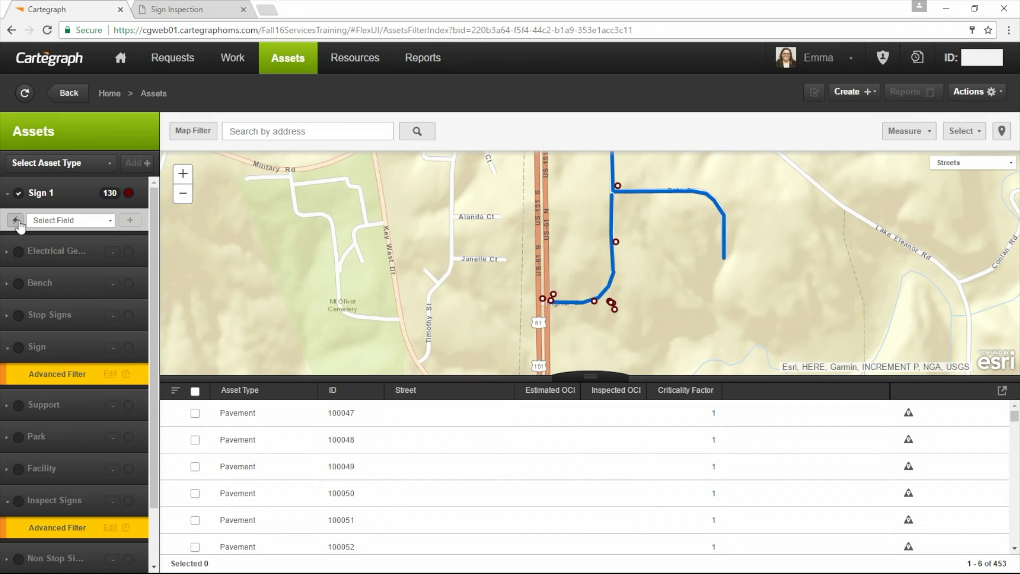
click(15, 221)
click(346, 212)
click(298, 222)
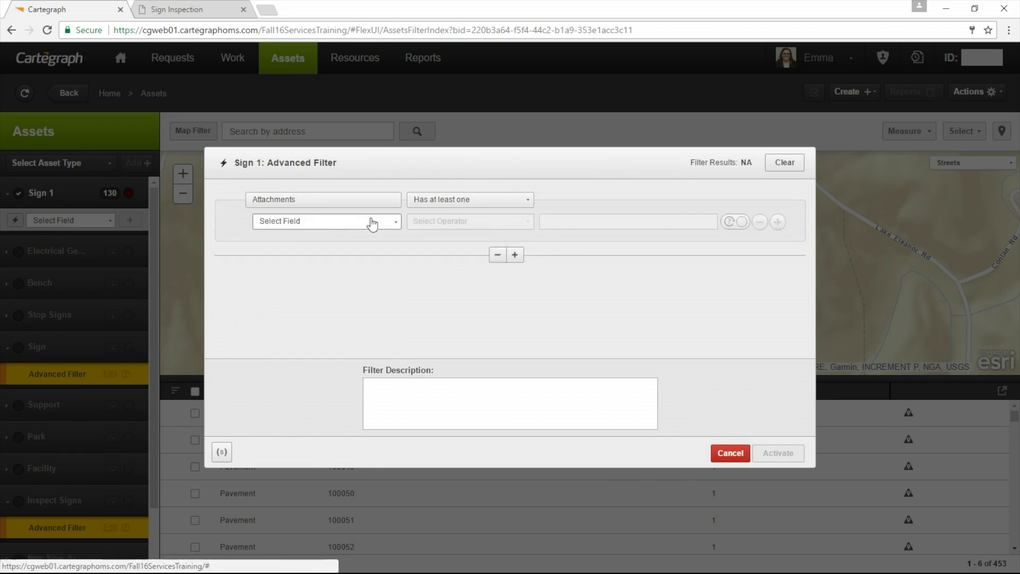
click(368, 223)
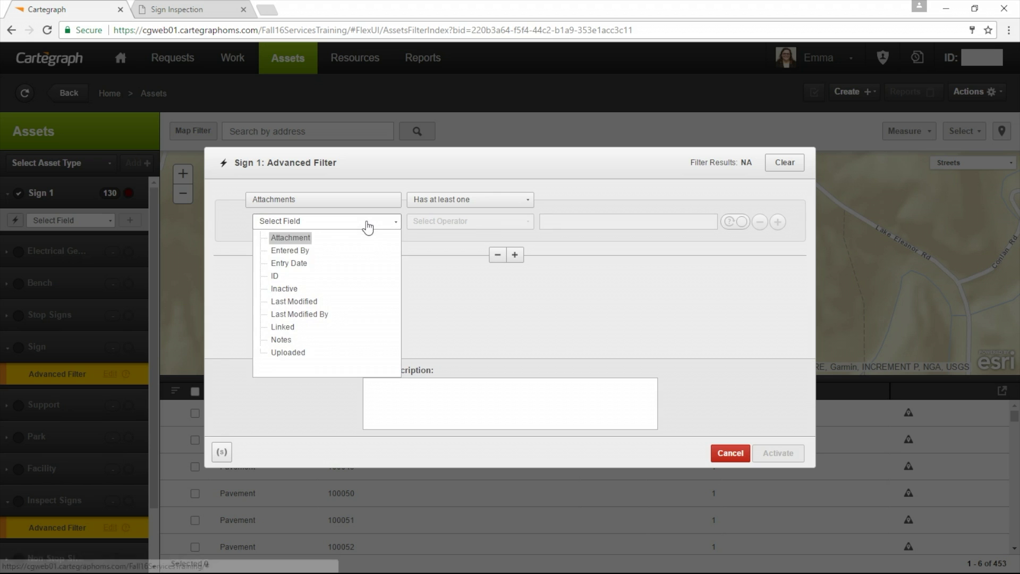
click(274, 276)
click(426, 225)
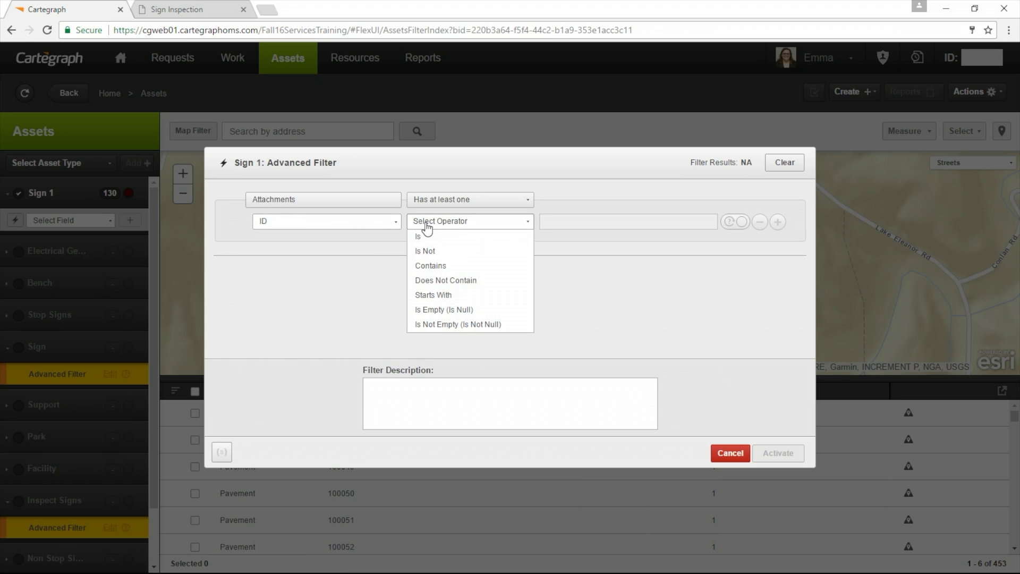
click(365, 223)
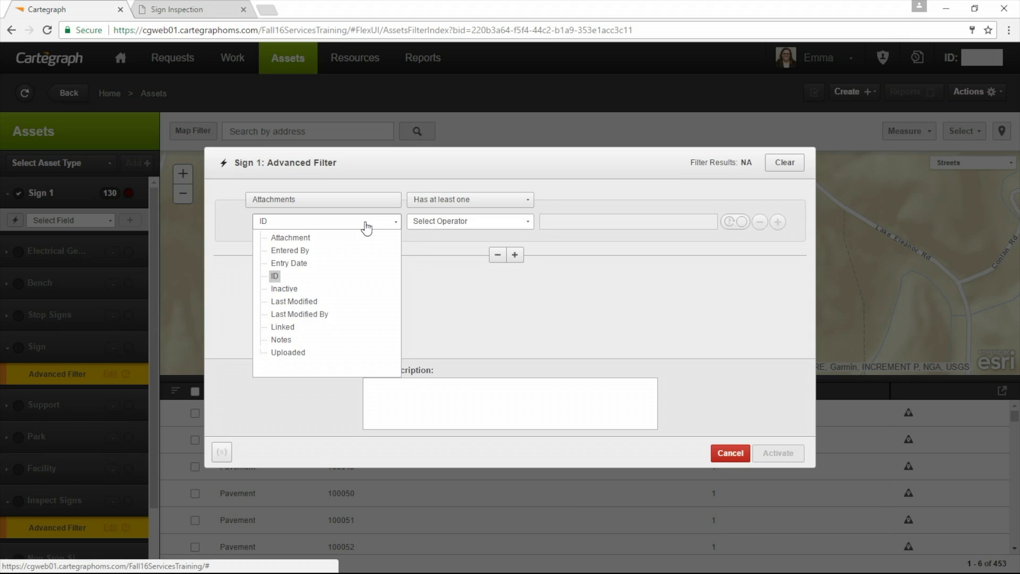
click(365, 223)
click(417, 222)
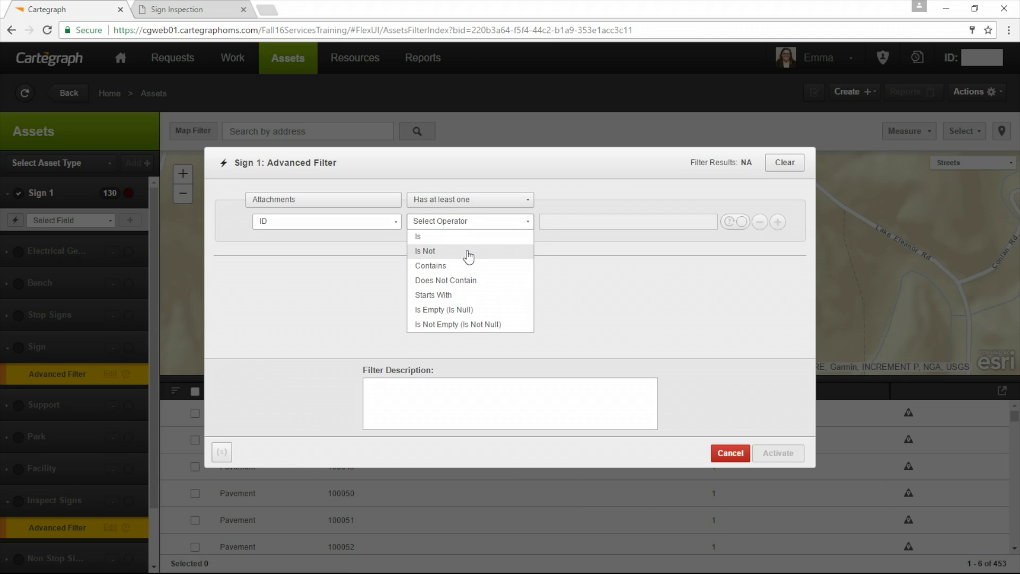
click(457, 324)
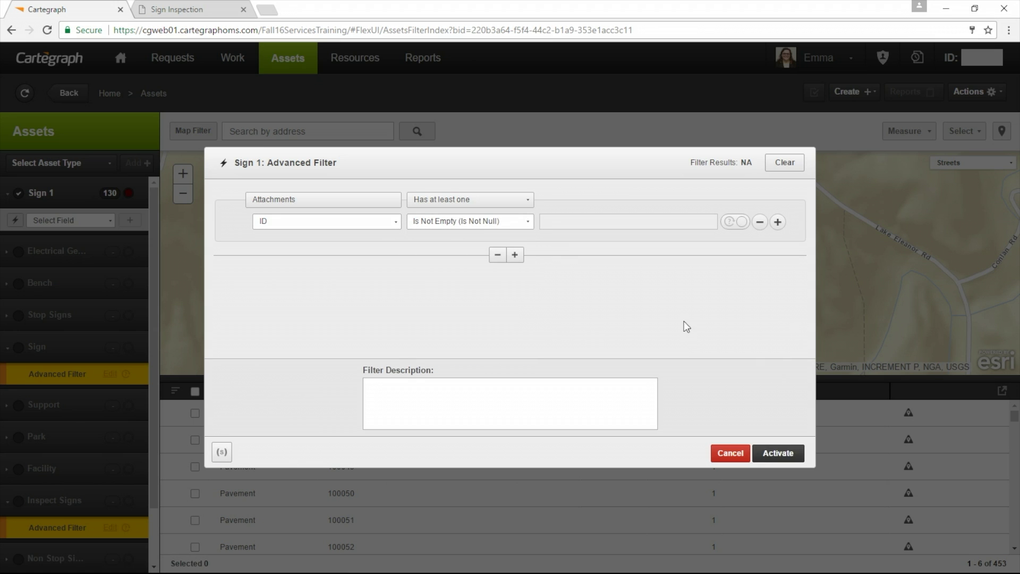
click(502, 202)
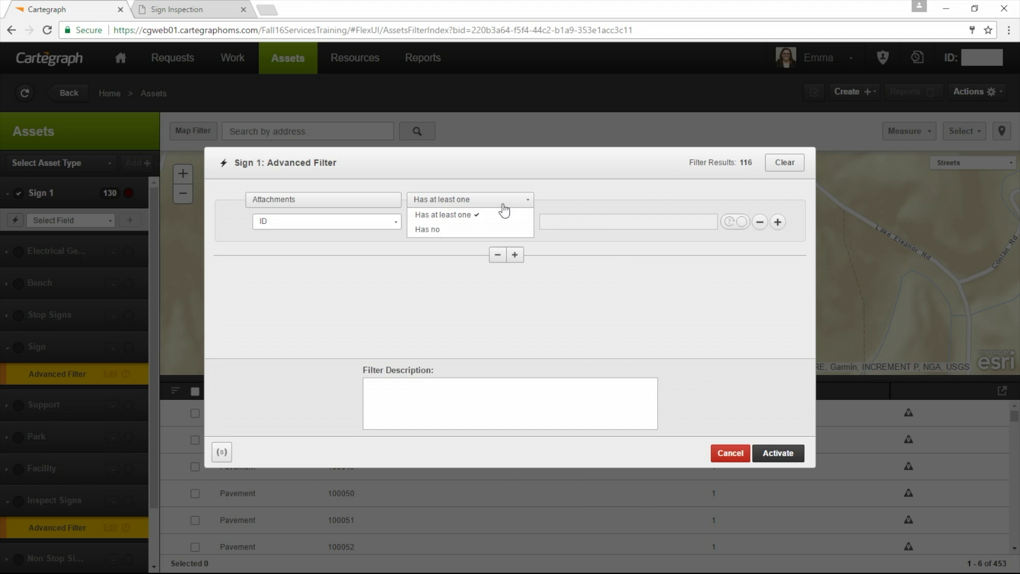
click(503, 208)
click(779, 453)
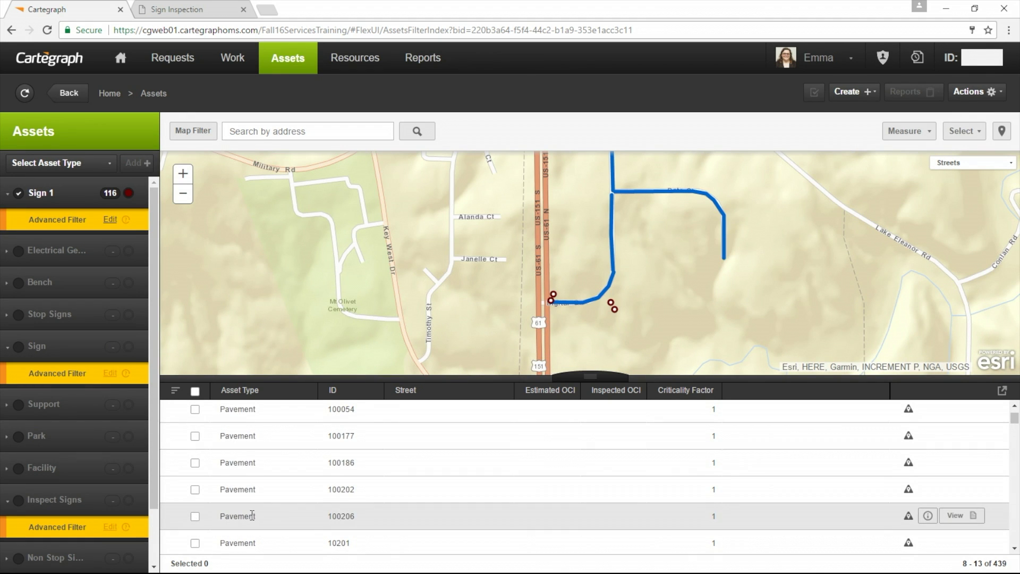
scroll(585, 504, down, 5)
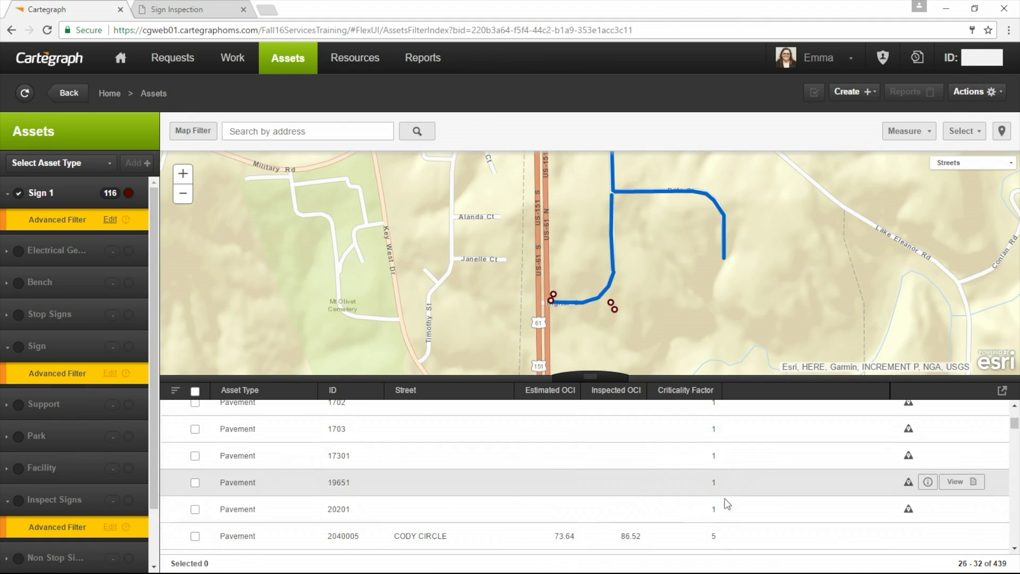
- Enlarge the results list and hide the Pavement layer
drag(611, 375, 615, 338)
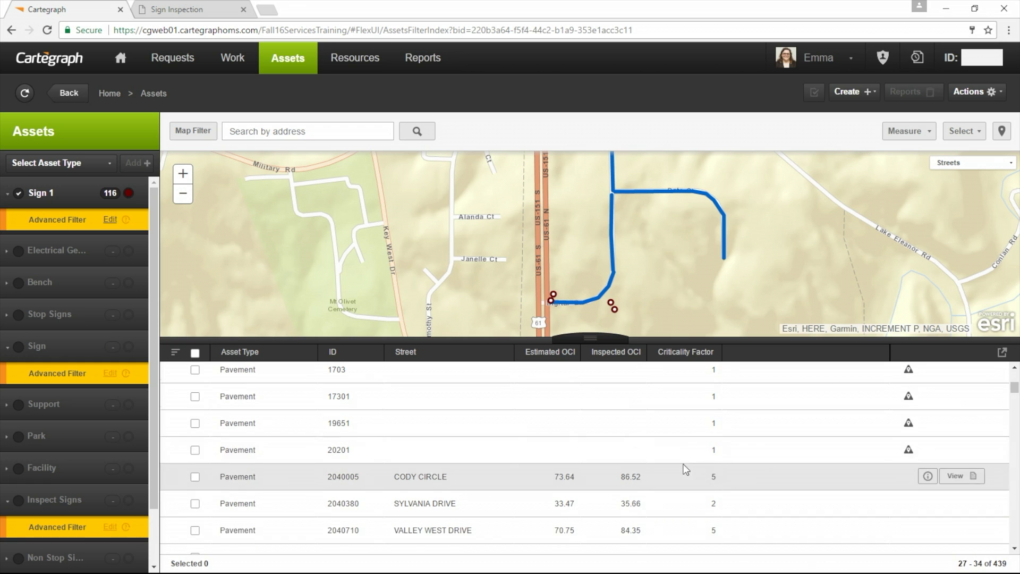
scroll(697, 464, down, 3)
scroll(696, 466, down, 3)
scroll(697, 464, down, 3)
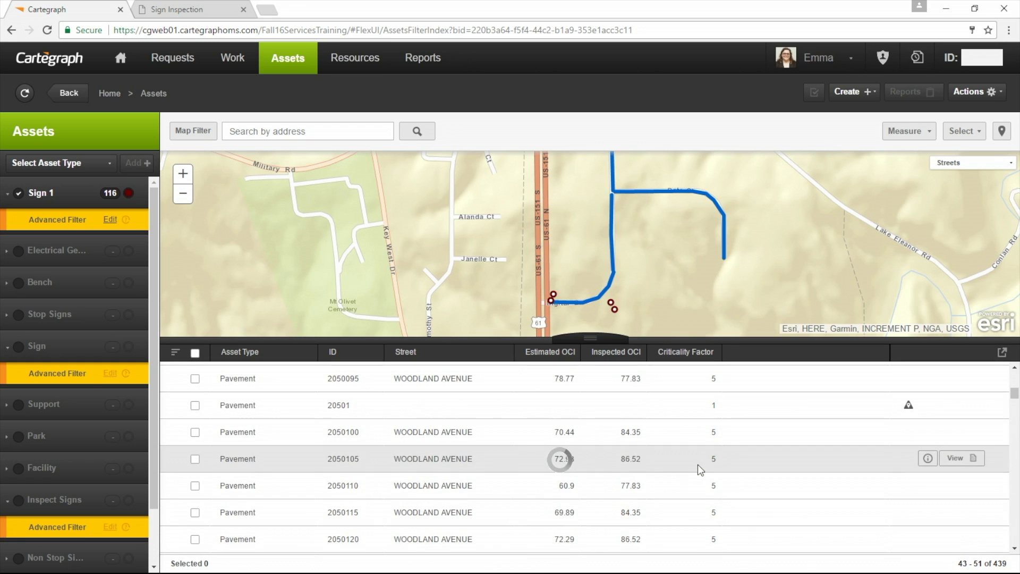
scroll(152, 454, down, 2)
click(18, 556)
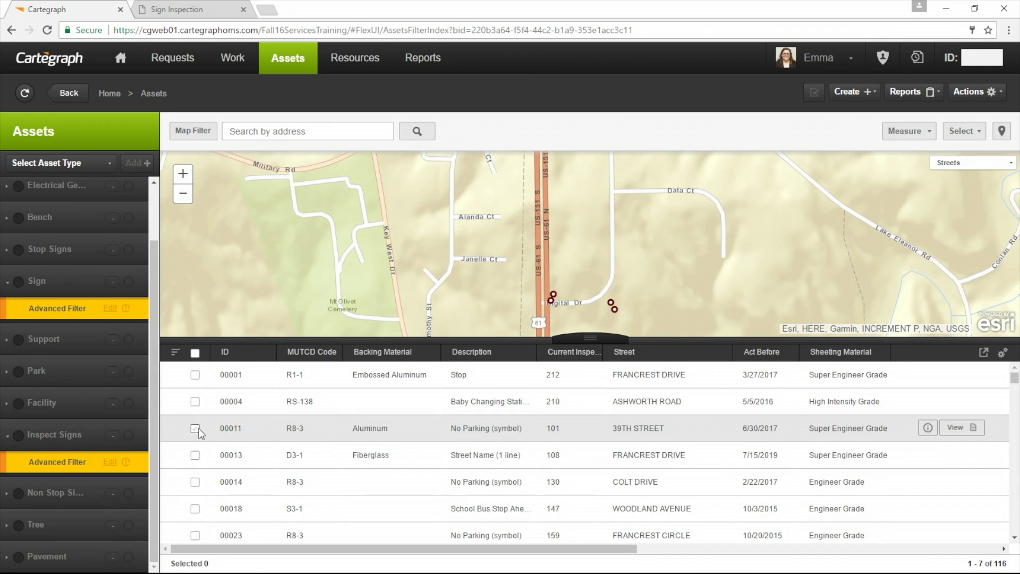
- Open sign 00011's record to view its attached file 00011.jpg, then return to the Sign Inspection report
click(228, 428)
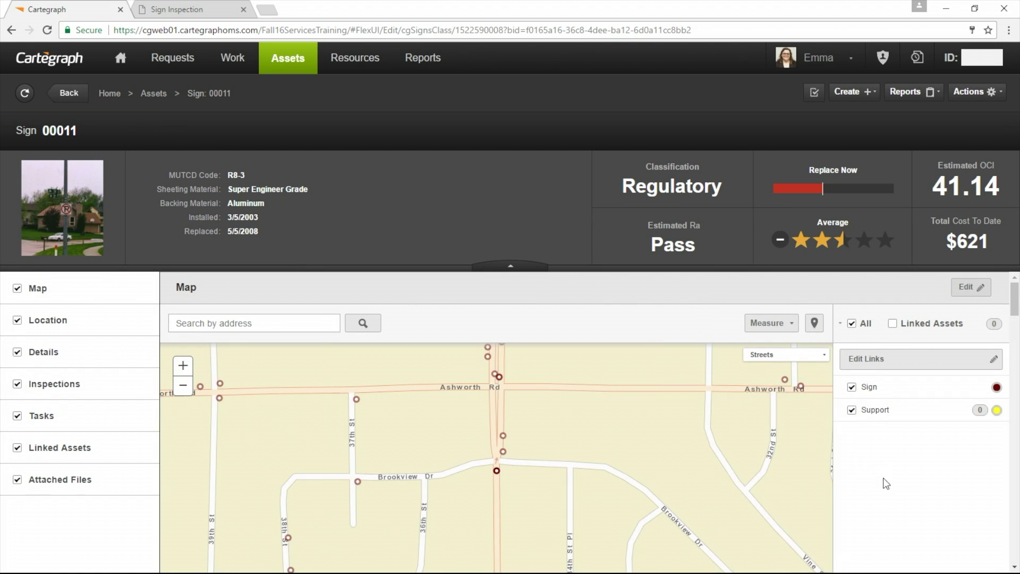
scroll(879, 470, down, 12)
scroll(877, 467, down, 10)
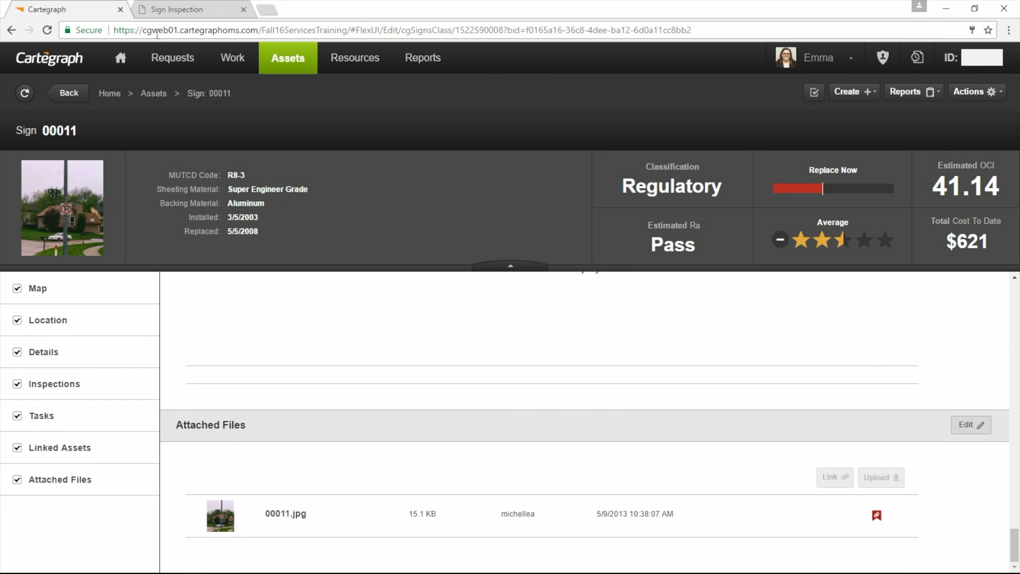
click(178, 11)
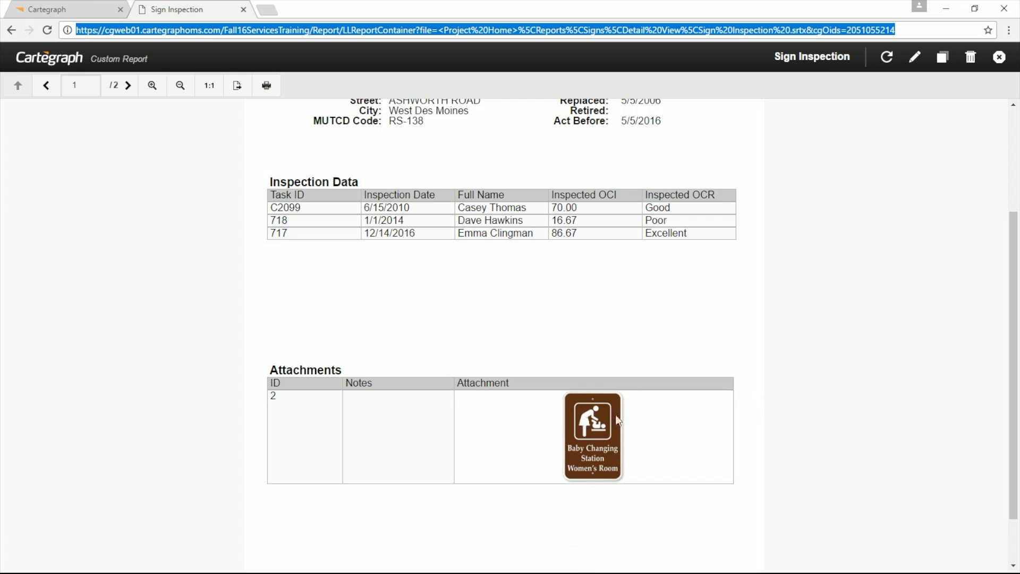
click(853, 366)
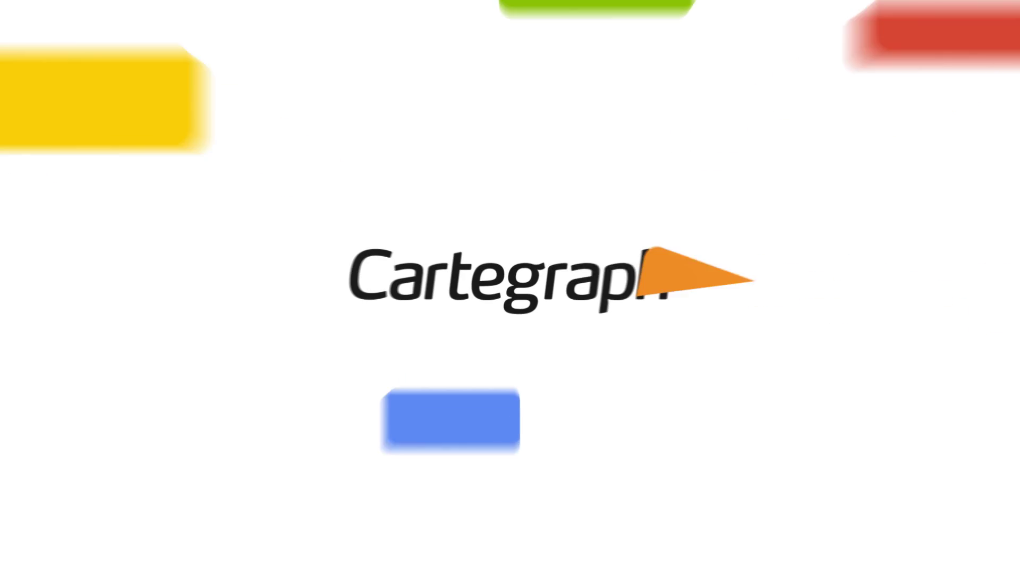